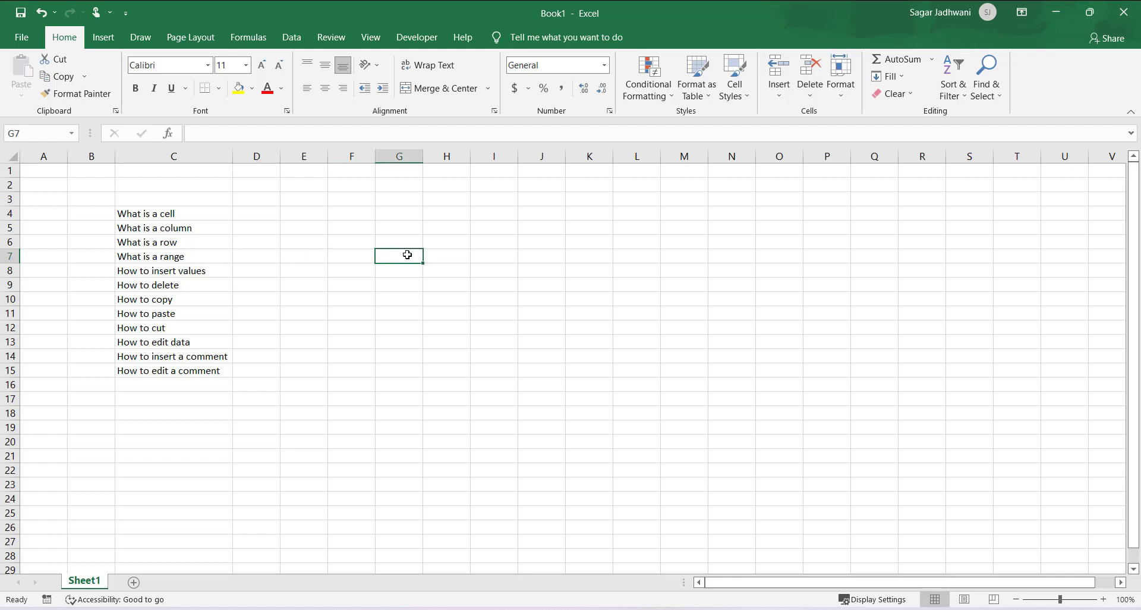
{"action": "left_click", "coordinate": [505, 254]}
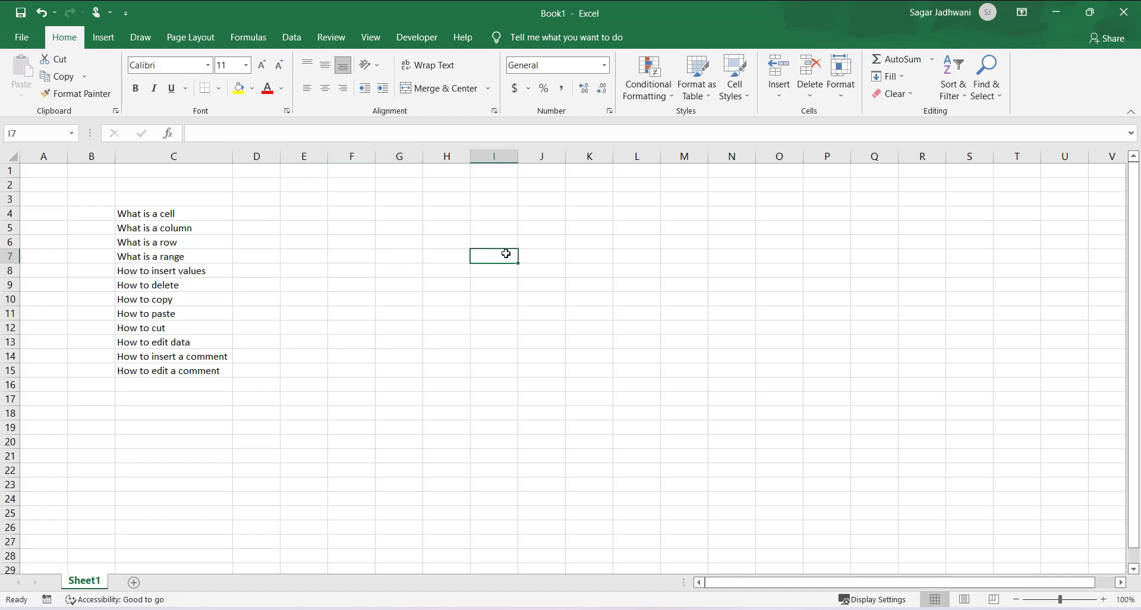
{"action": "left_click", "coordinate": [431, 257]}
{"action": "left_click", "coordinate": [398, 256]}
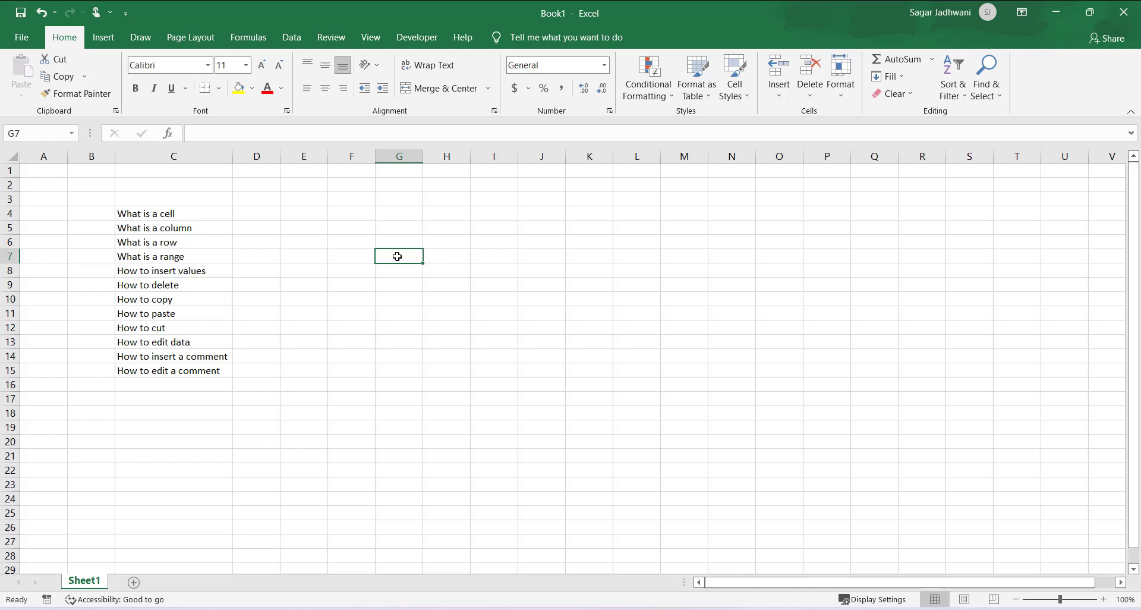
{"action": "left_click", "coordinate": [540, 239]}
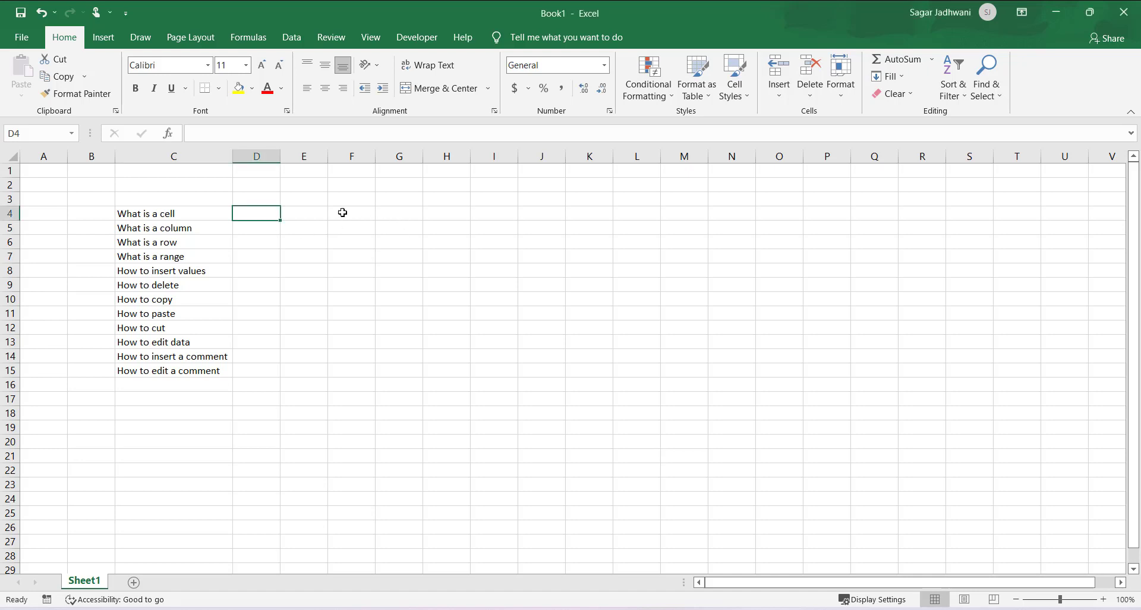
{"action": "left_click", "coordinate": [305, 207]}
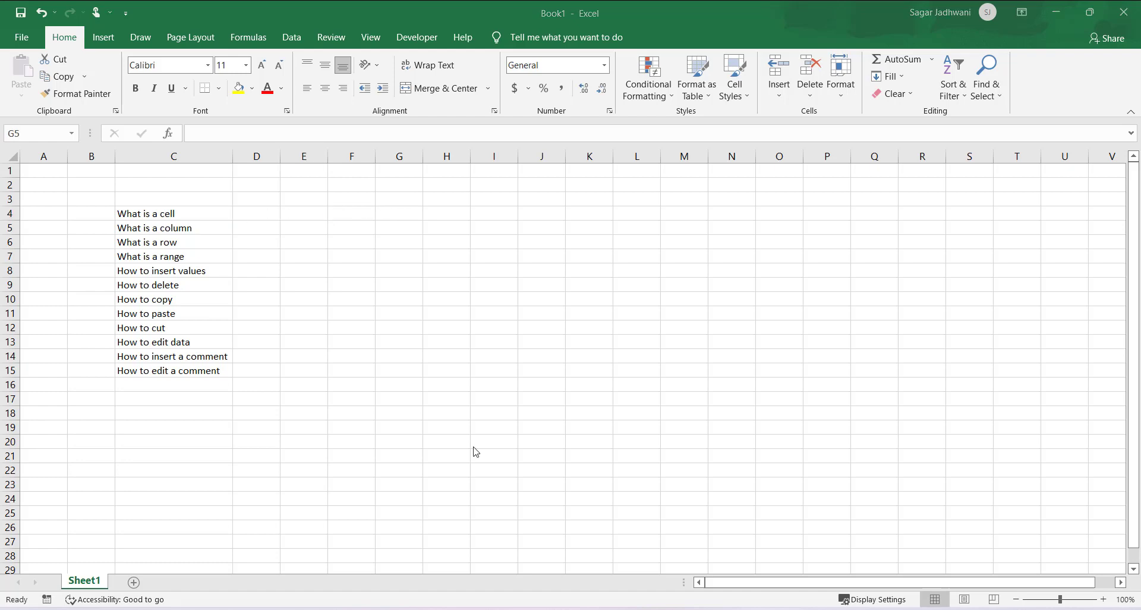
{"action": "left_click", "coordinate": [211, 209]}
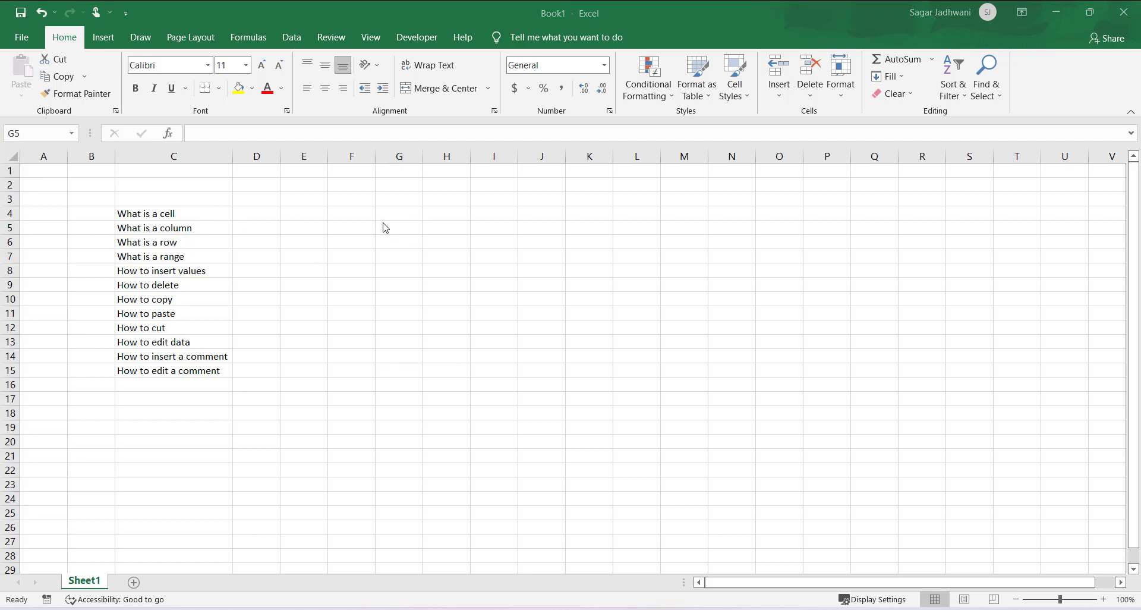
{"action": "left_click", "coordinate": [383, 224]}
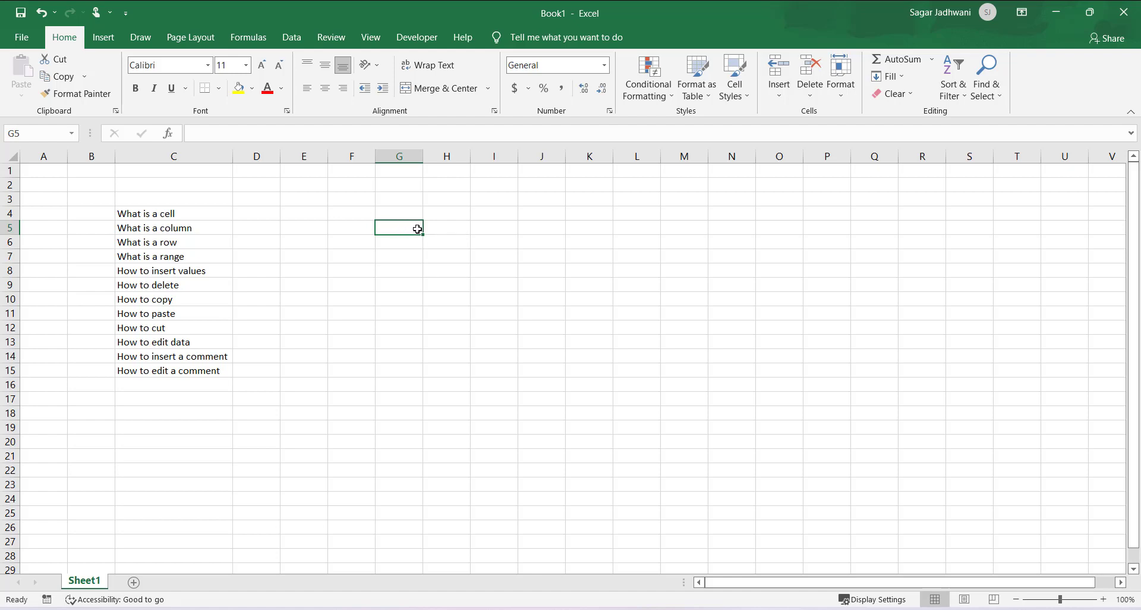
Move the selection through individual cells such as G10, H10, G8 and G7 to examine what a cell is.
{"action": "left_click", "coordinate": [394, 296]}
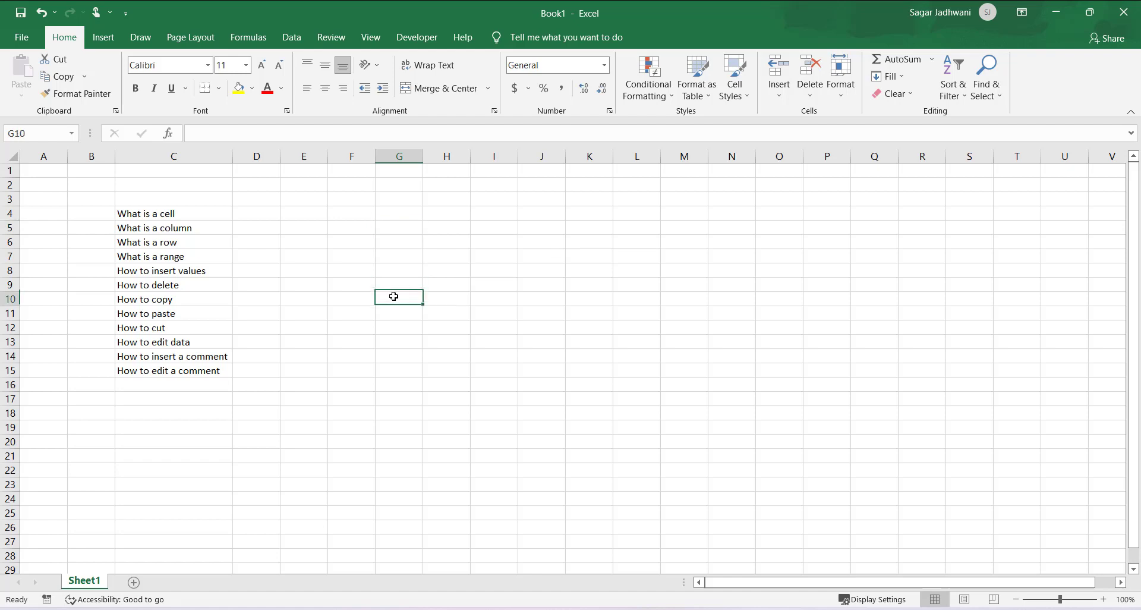
{"action": "key", "text": "Right"}
{"action": "key", "text": "Right"}
{"action": "key", "text": "Right"}
{"action": "key", "text": "Left"}
{"action": "key", "text": "Left"}
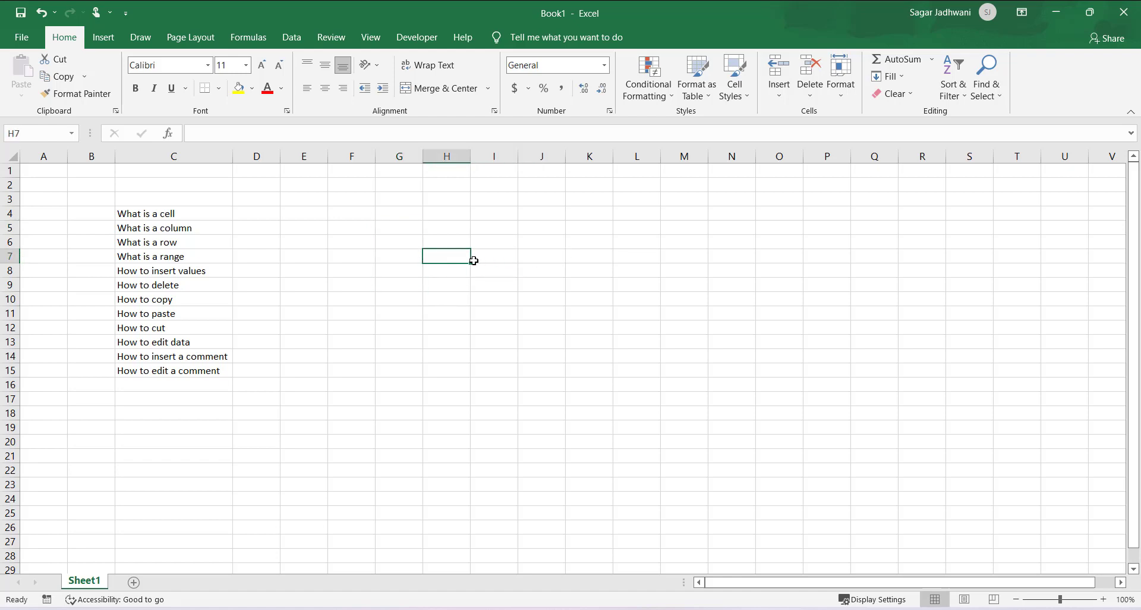
{"action": "left_click", "coordinate": [574, 293]}
{"action": "left_click", "coordinate": [435, 294]}
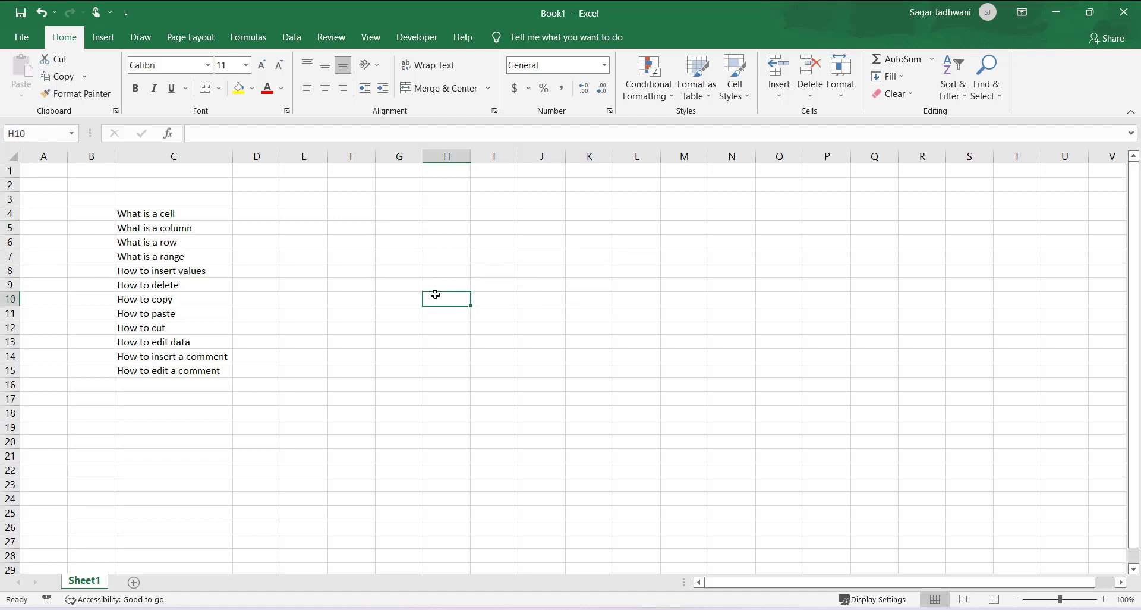
{"action": "left_click", "coordinate": [392, 271]}
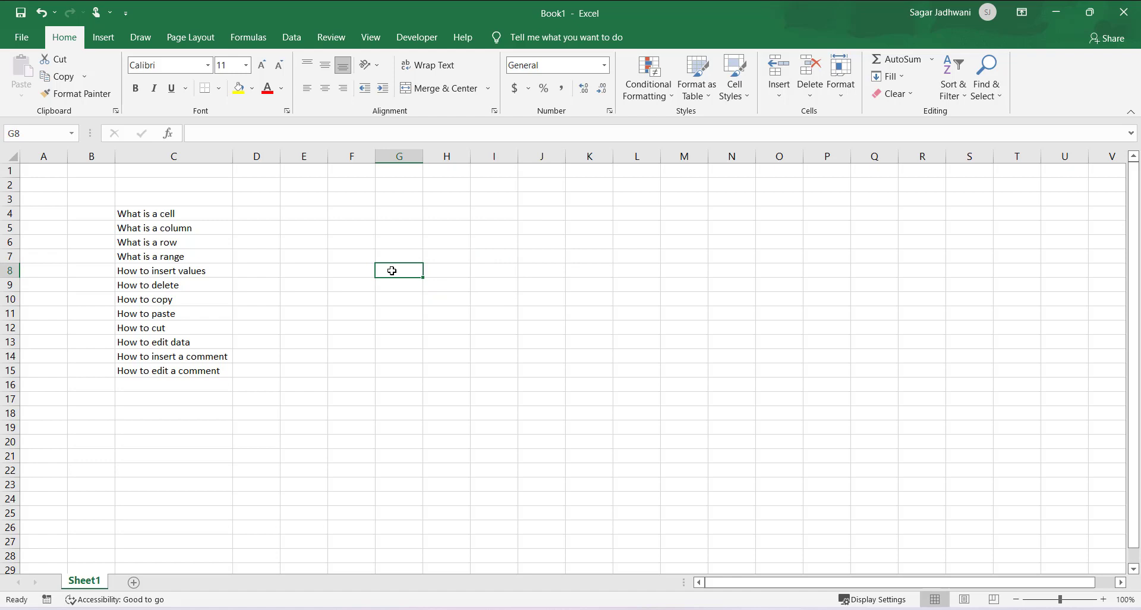
{"action": "left_click", "coordinate": [449, 255]}
{"action": "left_click", "coordinate": [376, 256]}
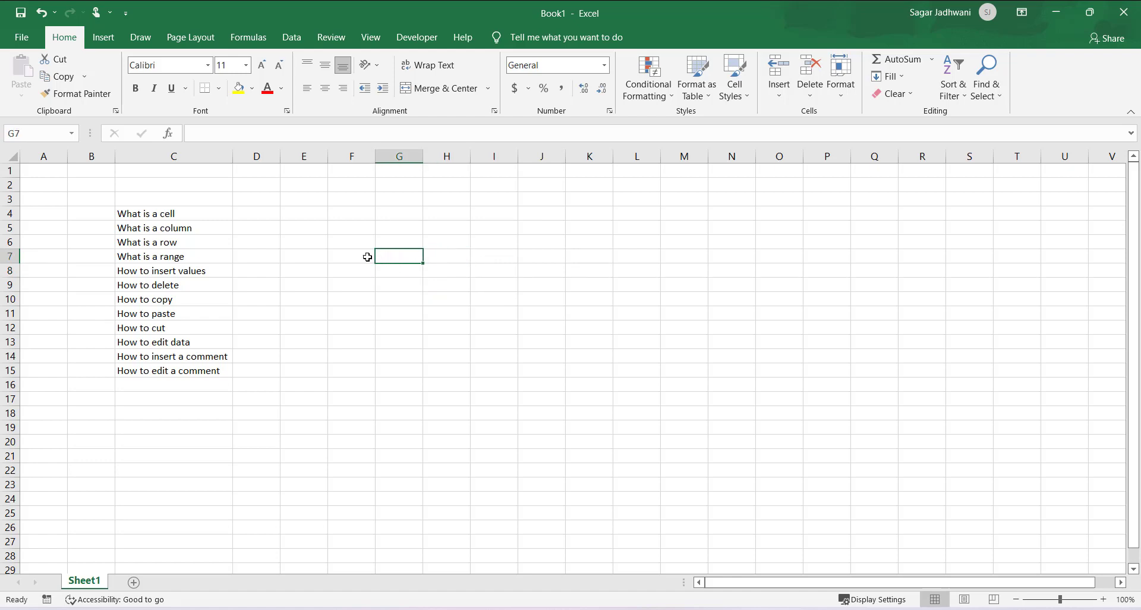
{"action": "left_click", "coordinate": [354, 257]}
{"action": "left_click", "coordinate": [407, 255]}
Select scattered cells such as K4, M11, H8, G5, I9, L7 and F9 to examine how each cell's address is shown.
{"action": "left_click", "coordinate": [590, 210]}
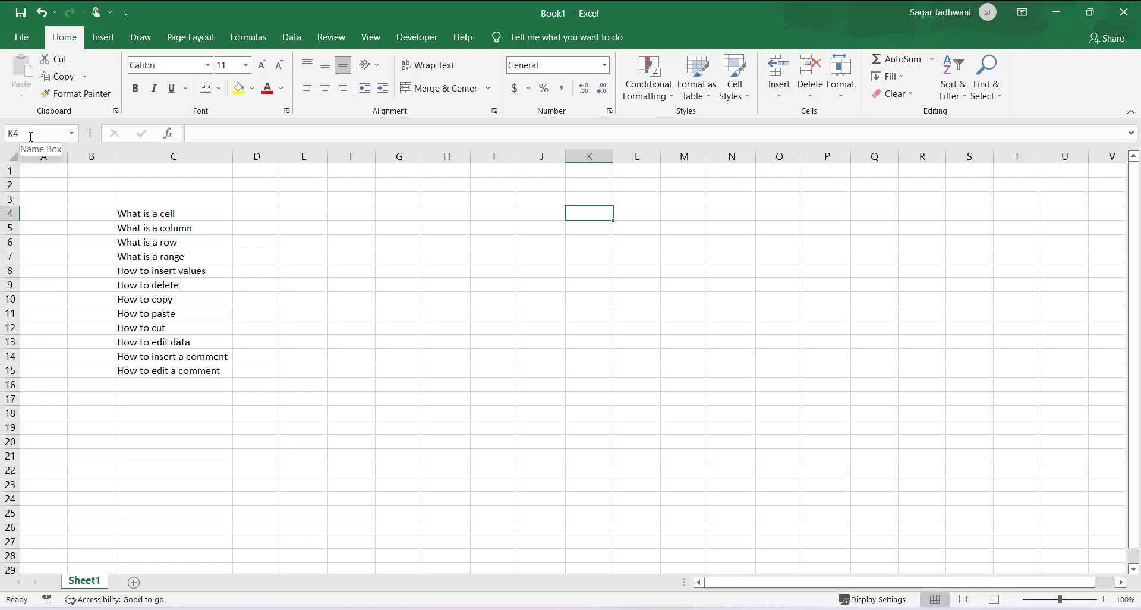
{"action": "left_click", "coordinate": [706, 306]}
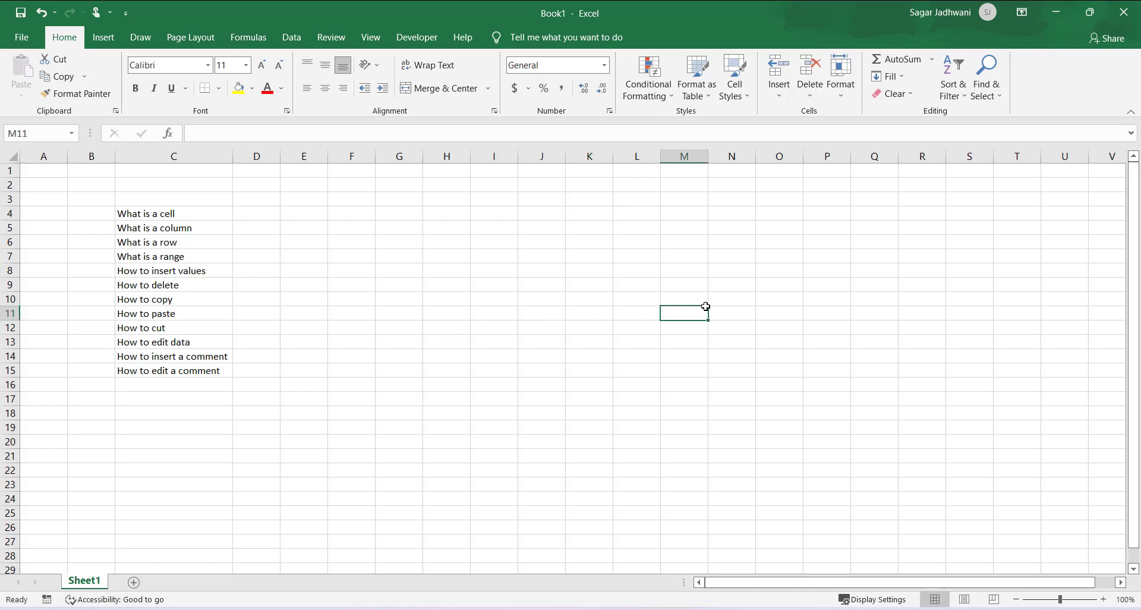
{"action": "left_click", "coordinate": [527, 280]}
{"action": "left_click", "coordinate": [464, 269]}
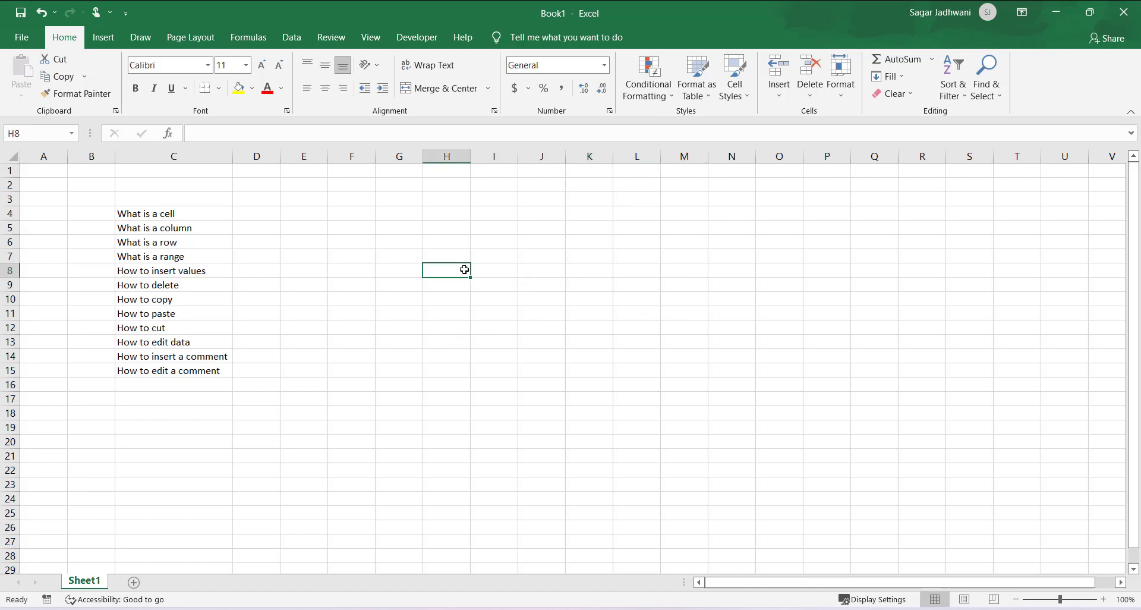
{"action": "left_click", "coordinate": [557, 252]}
{"action": "left_click", "coordinate": [399, 225]}
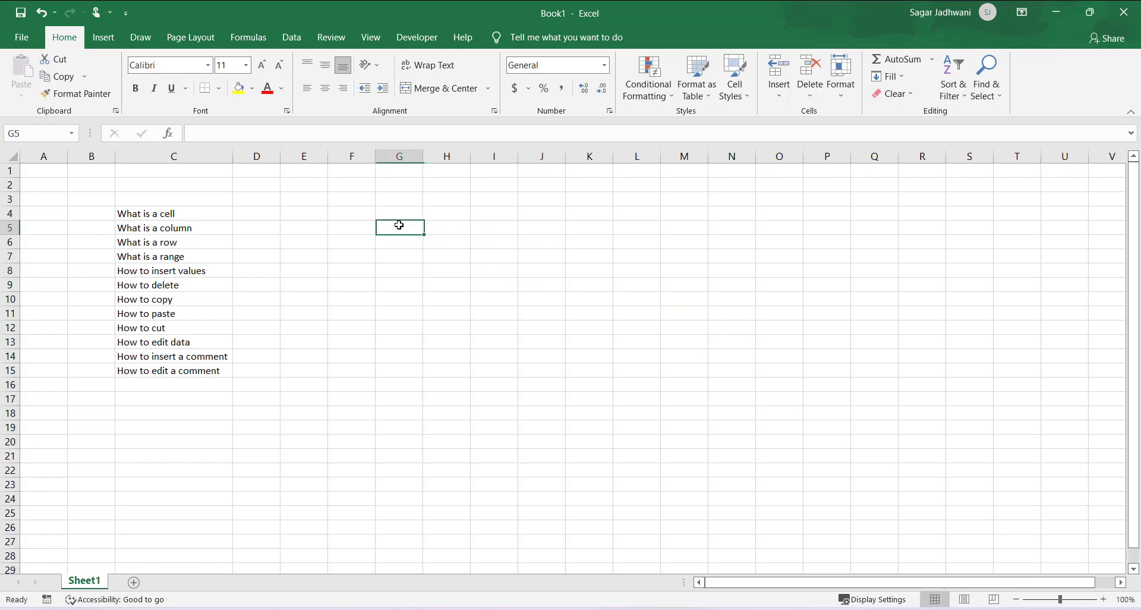
{"action": "left_click", "coordinate": [349, 255]}
{"action": "left_click", "coordinate": [488, 290]}
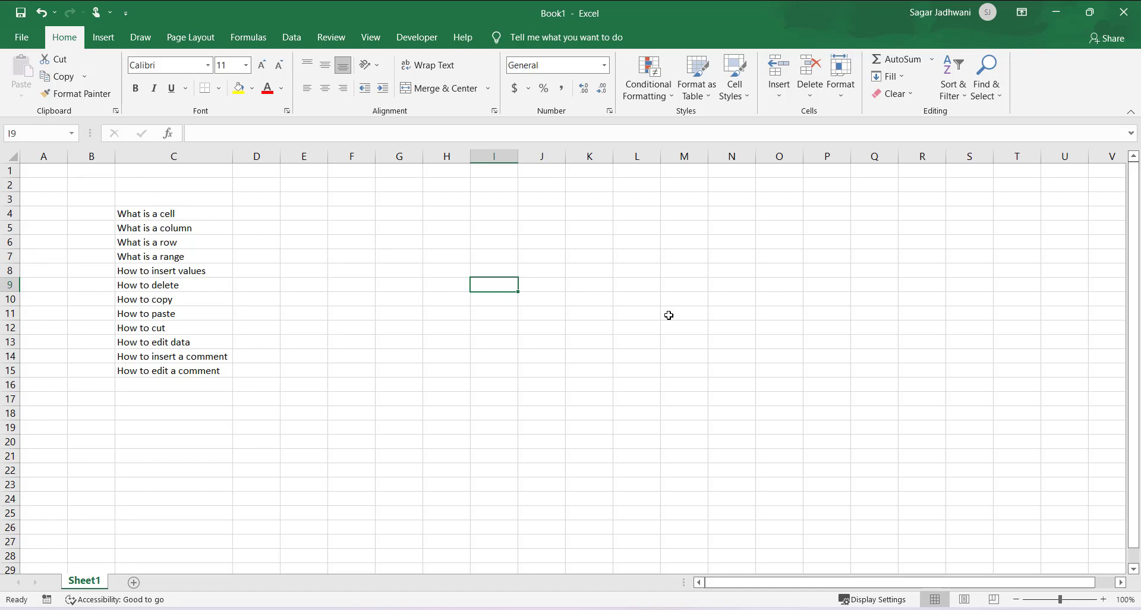
{"action": "left_click", "coordinate": [723, 339]}
{"action": "left_click", "coordinate": [446, 292]}
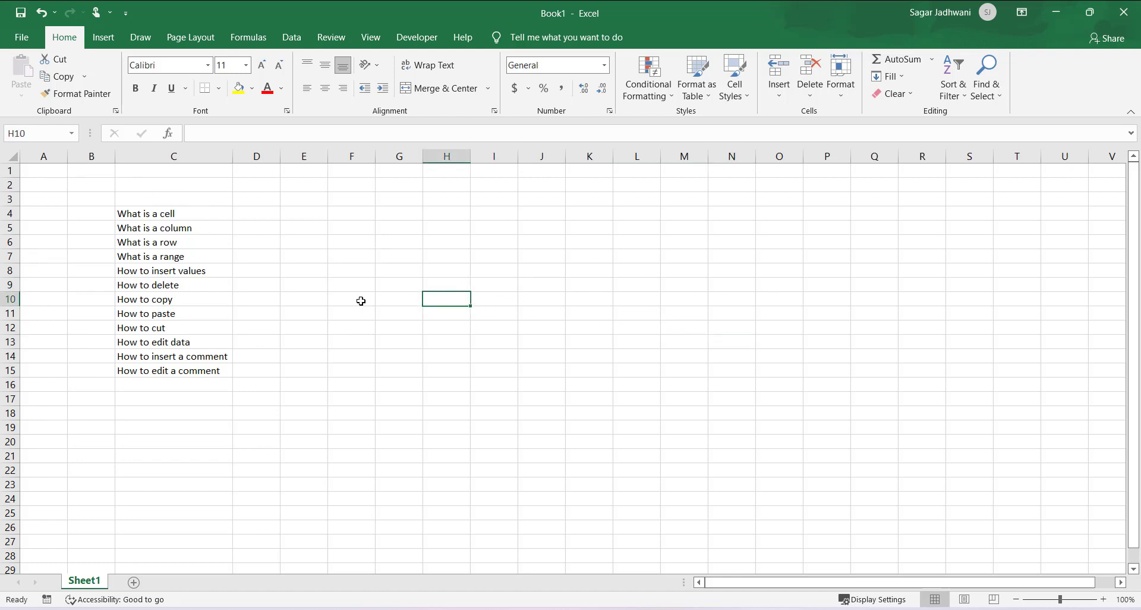
{"action": "left_click", "coordinate": [616, 253]}
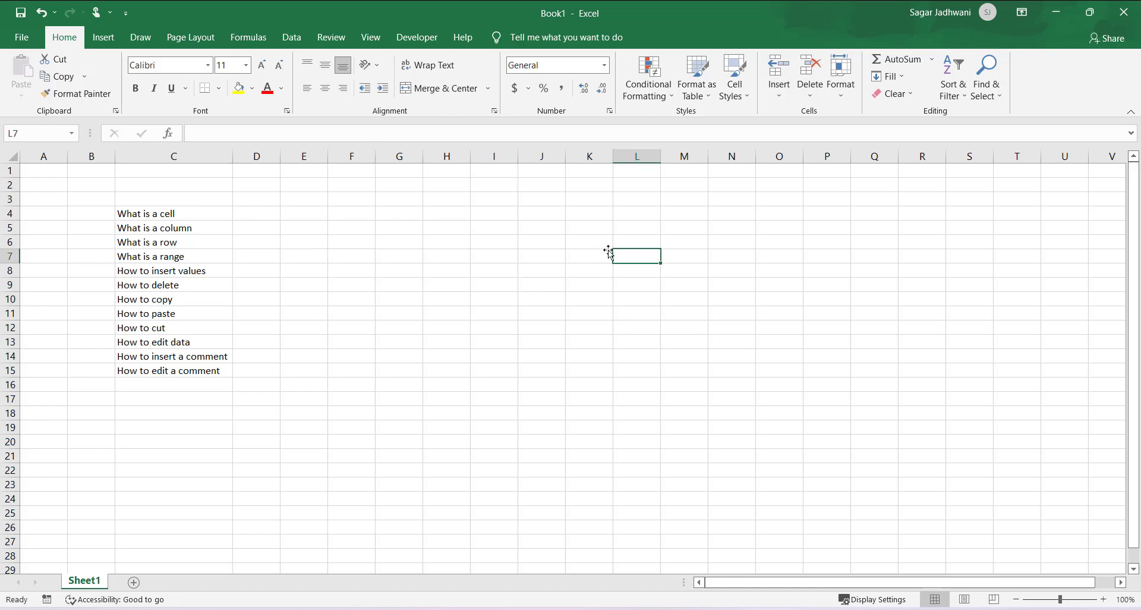
{"action": "left_click", "coordinate": [360, 225]}
{"action": "left_click", "coordinate": [363, 291]}
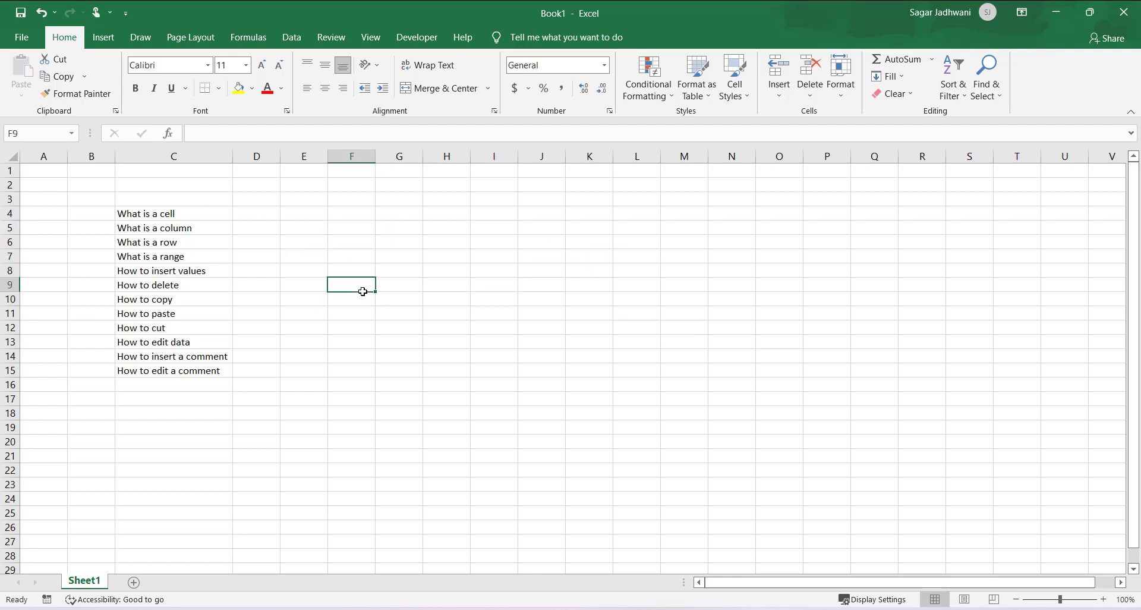
Enter the text "qweert" in cell F4.
{"action": "left_click", "coordinate": [349, 215]}
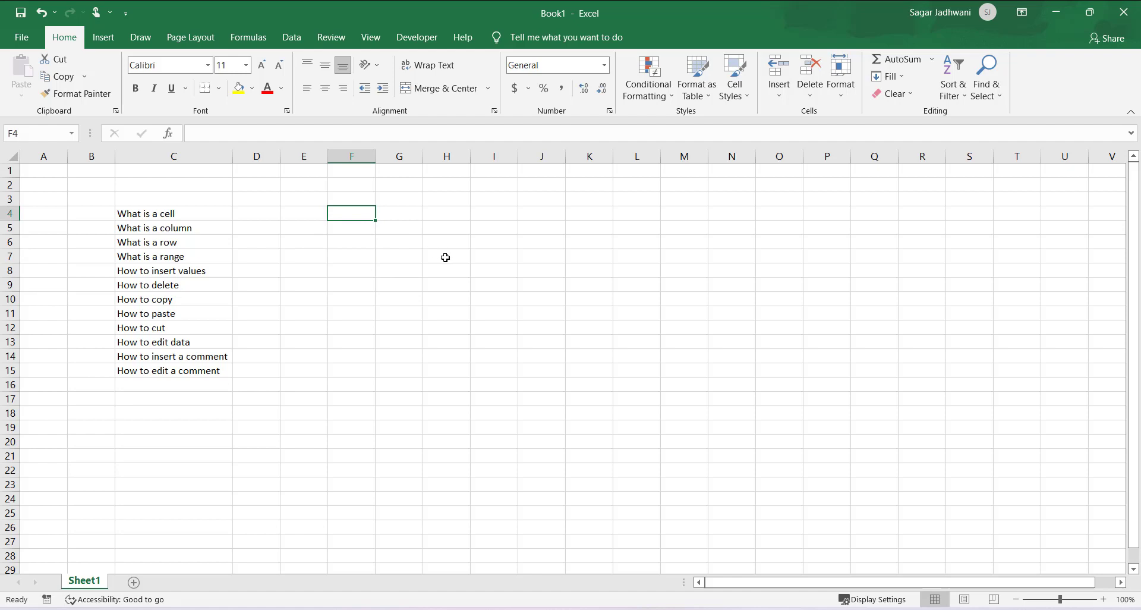
{"action": "type", "text": "qweert"}
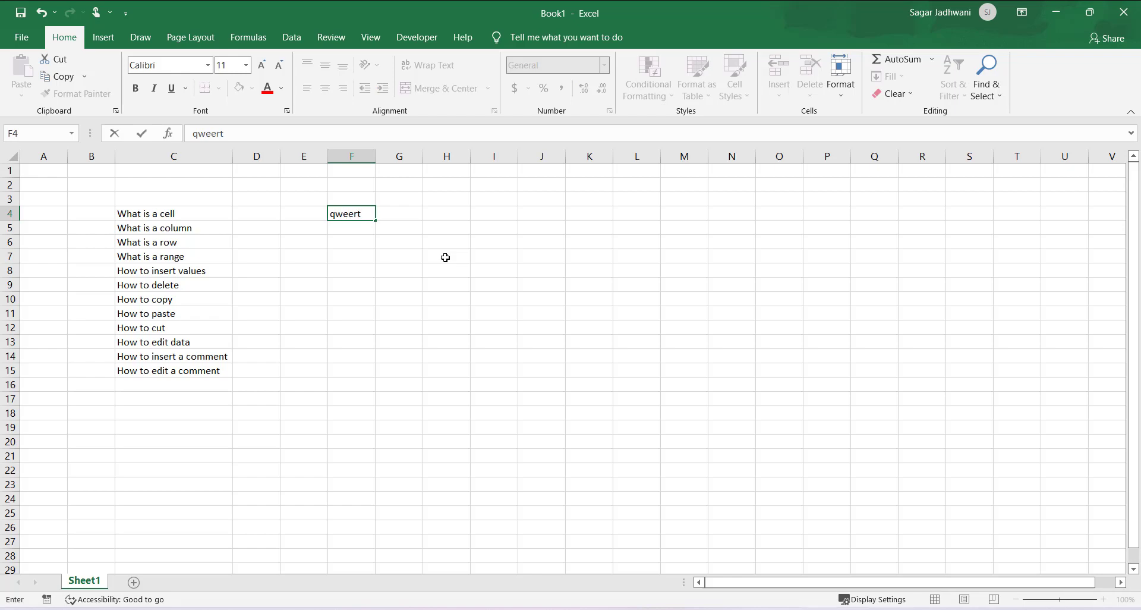
{"action": "left_click", "coordinate": [352, 225]}
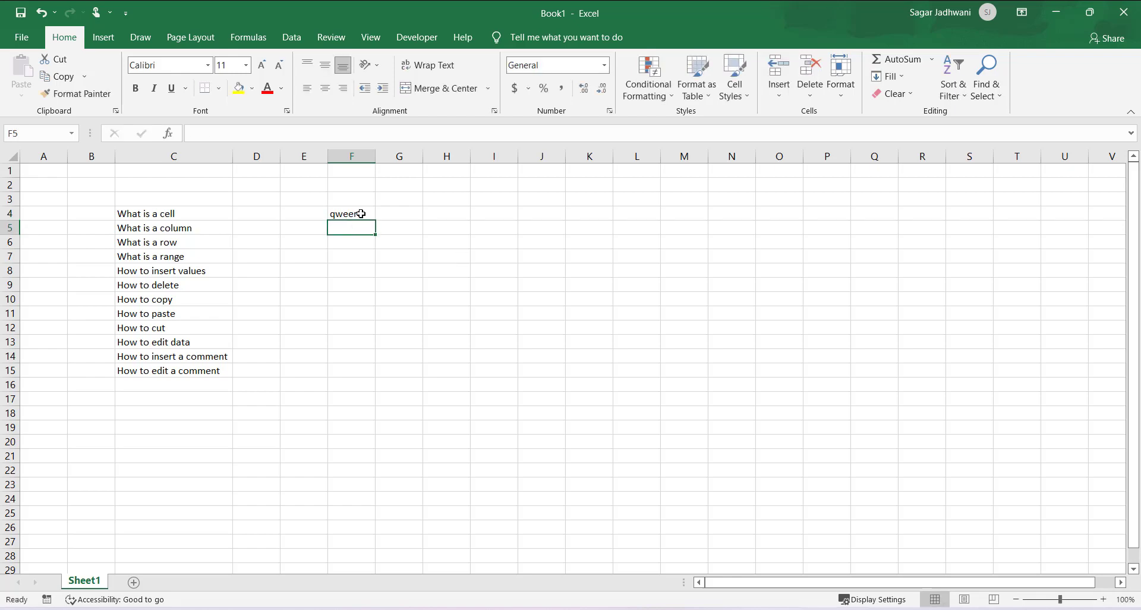
Replace the content of cell F4 with the number 1234.
{"action": "left_click", "coordinate": [361, 212]}
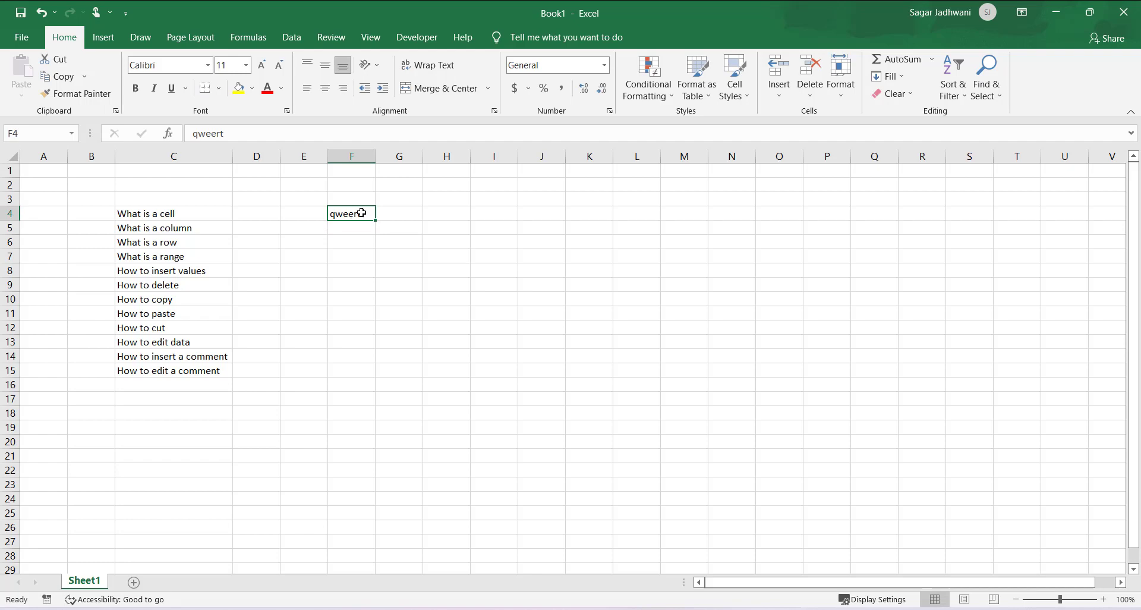
{"action": "type", "text": "1234"}
{"action": "key", "text": "Return"}
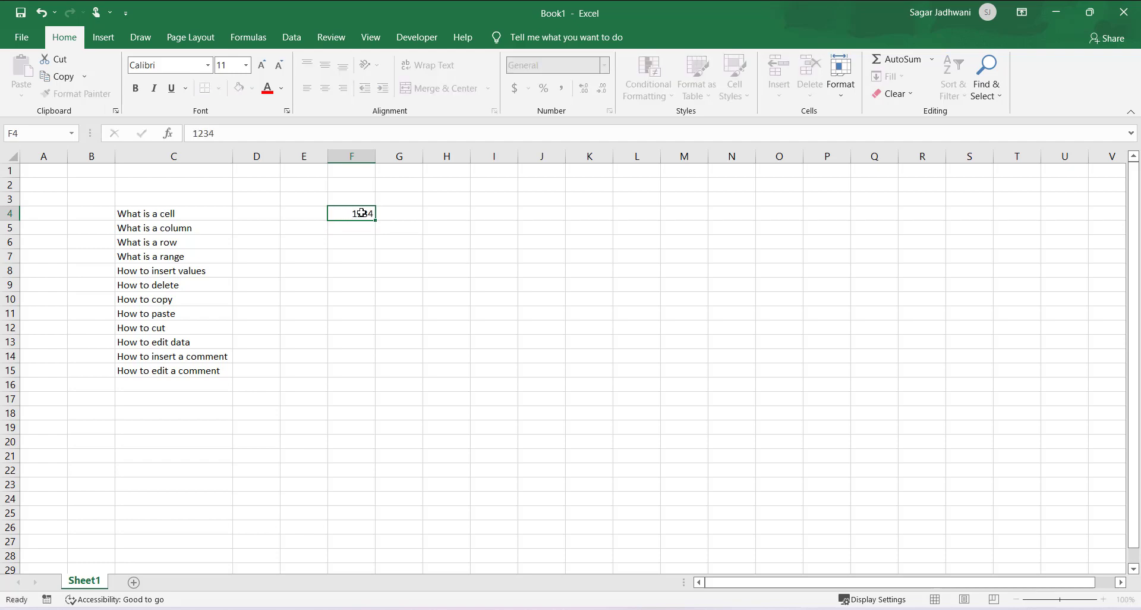
Replace the content of cell F4 with the special characters #$%&.
{"action": "left_click", "coordinate": [361, 212]}
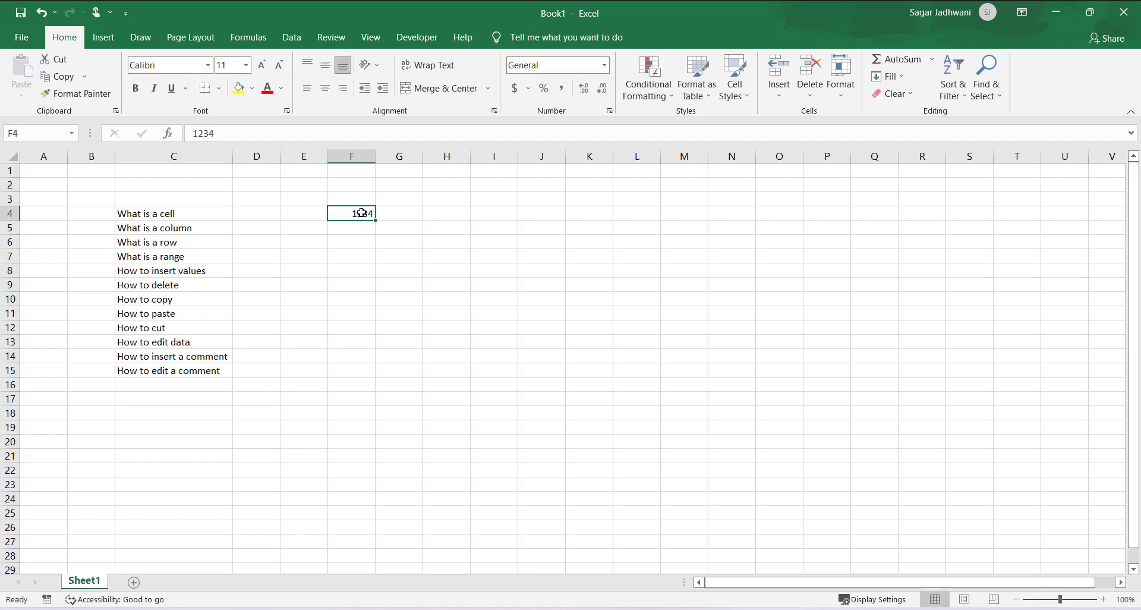
{"action": "type", "text": "#$%"}
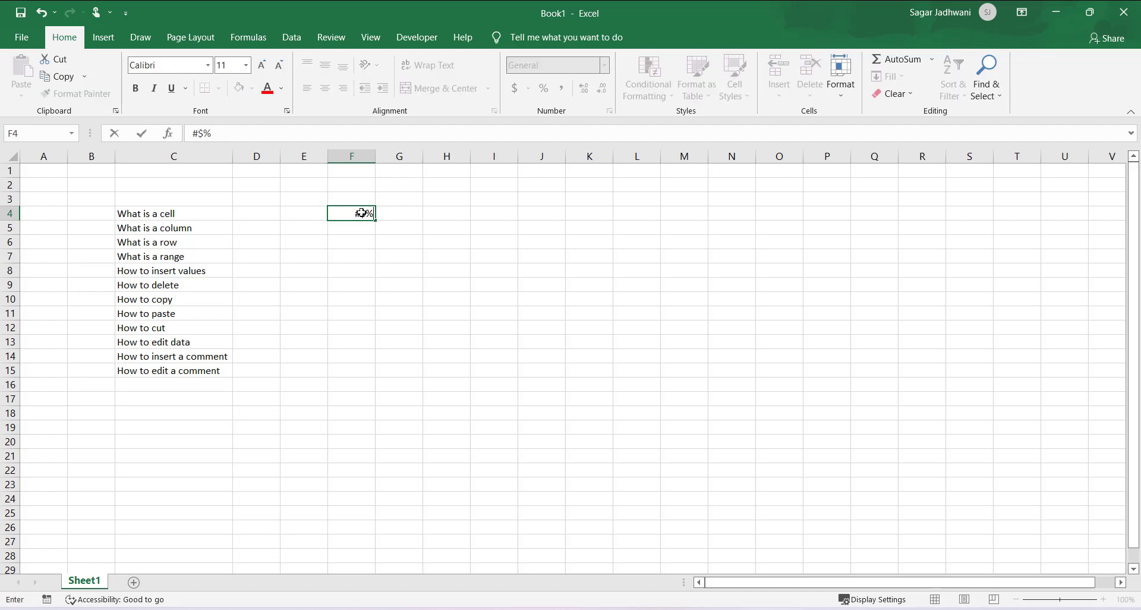
{"action": "type", "text": "&"}
{"action": "key", "text": "Return"}
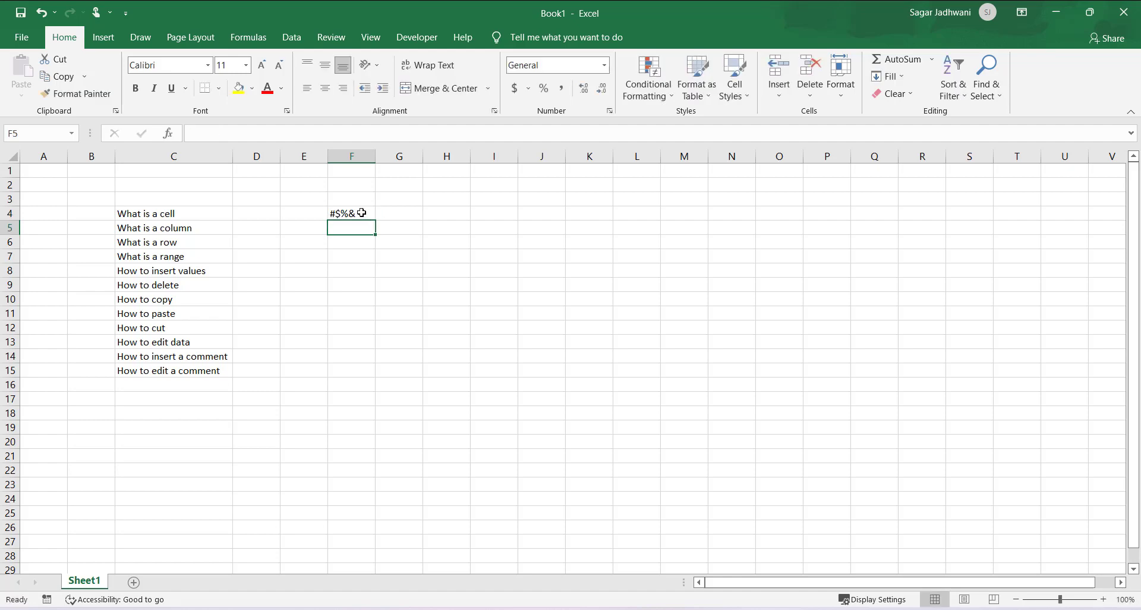
{"action": "left_click", "coordinate": [361, 213]}
{"action": "key", "text": "Return"}
Delete the content of cell F4.
{"action": "left_click", "coordinate": [361, 212]}
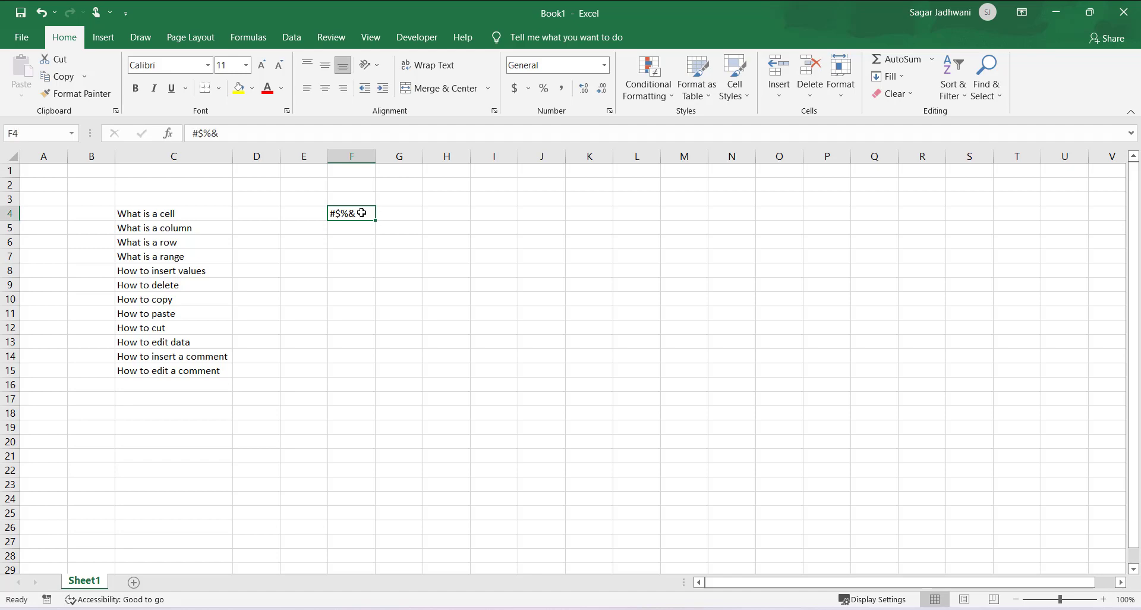
{"action": "key", "text": "Delete"}
{"action": "left_click", "coordinate": [356, 231]}
{"action": "left_click", "coordinate": [354, 215]}
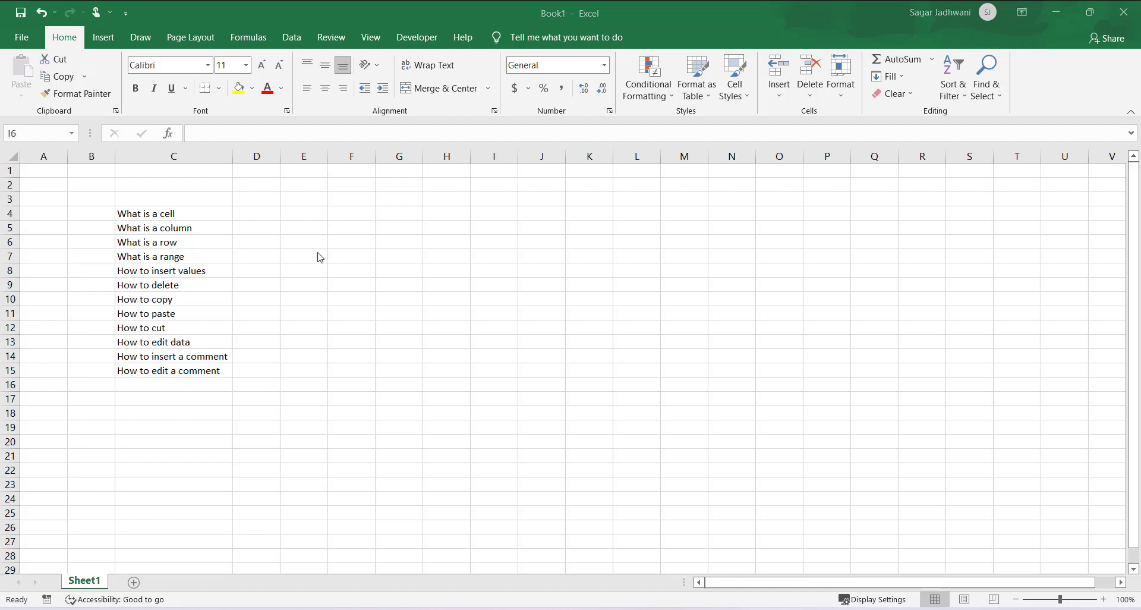
Go to the "What is a column" topic, then select entire columns E, A and B in turn, ending on column A.
{"action": "left_click", "coordinate": [213, 227]}
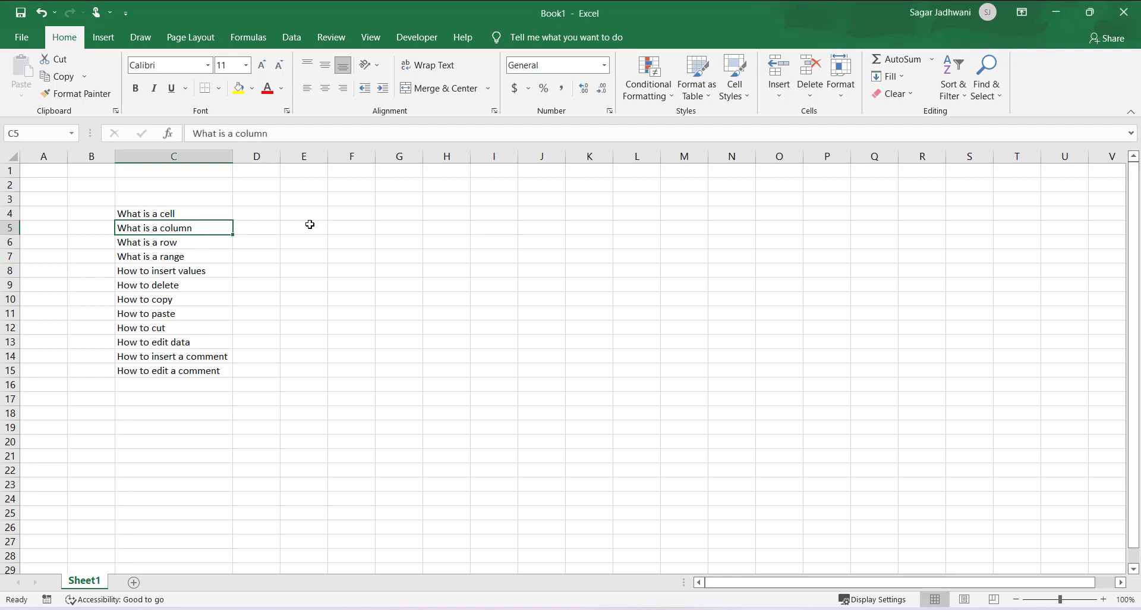
{"action": "left_click", "coordinate": [399, 223]}
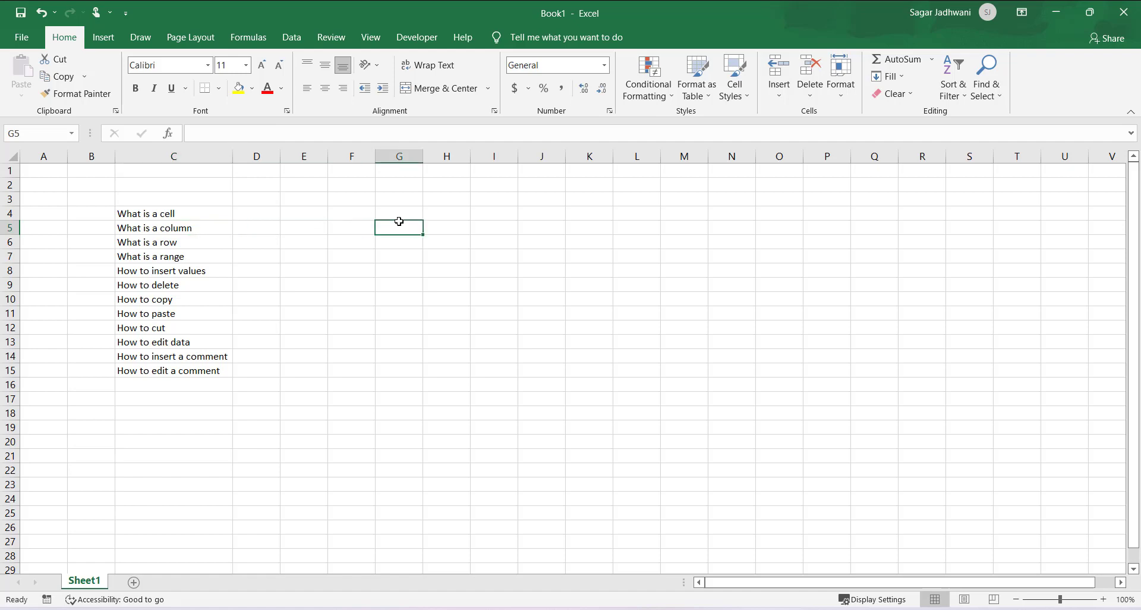
{"action": "left_click", "coordinate": [305, 156]}
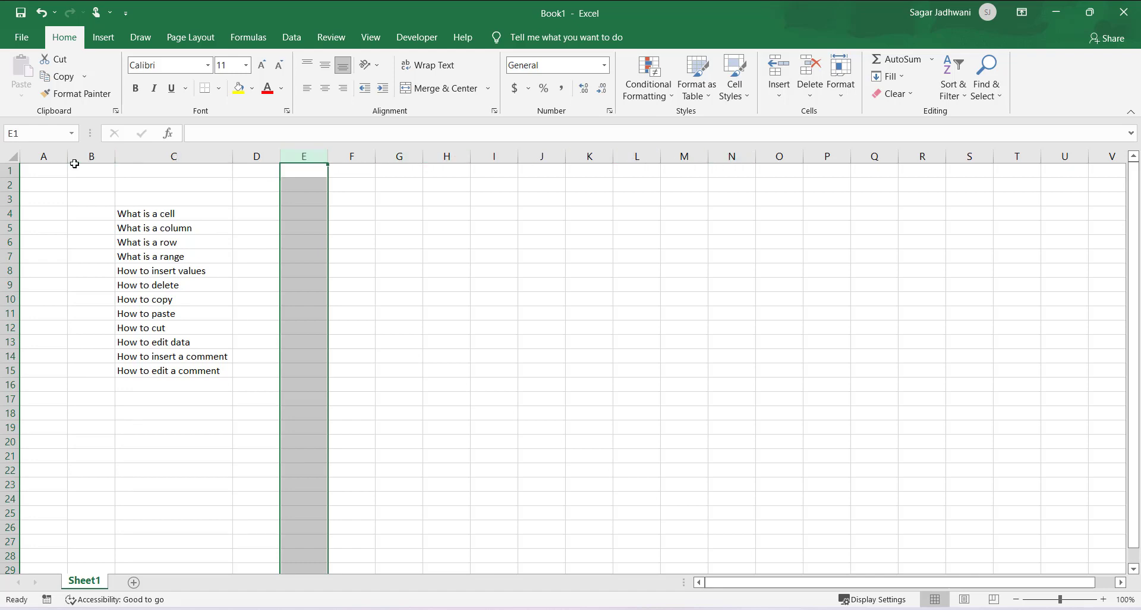
{"action": "left_click", "coordinate": [58, 156]}
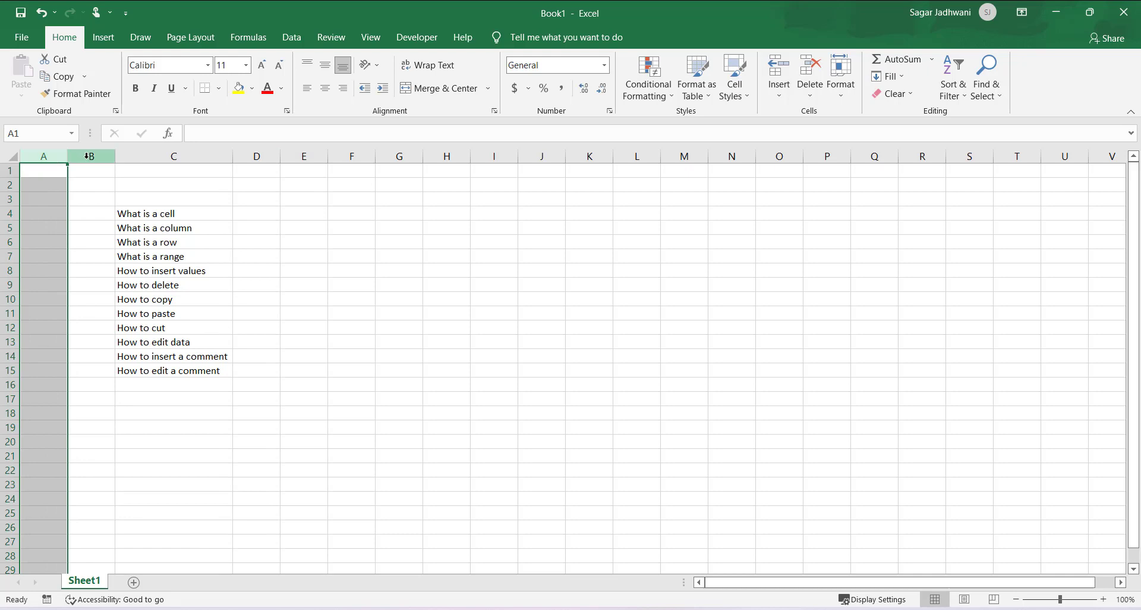
{"action": "left_click", "coordinate": [86, 157]}
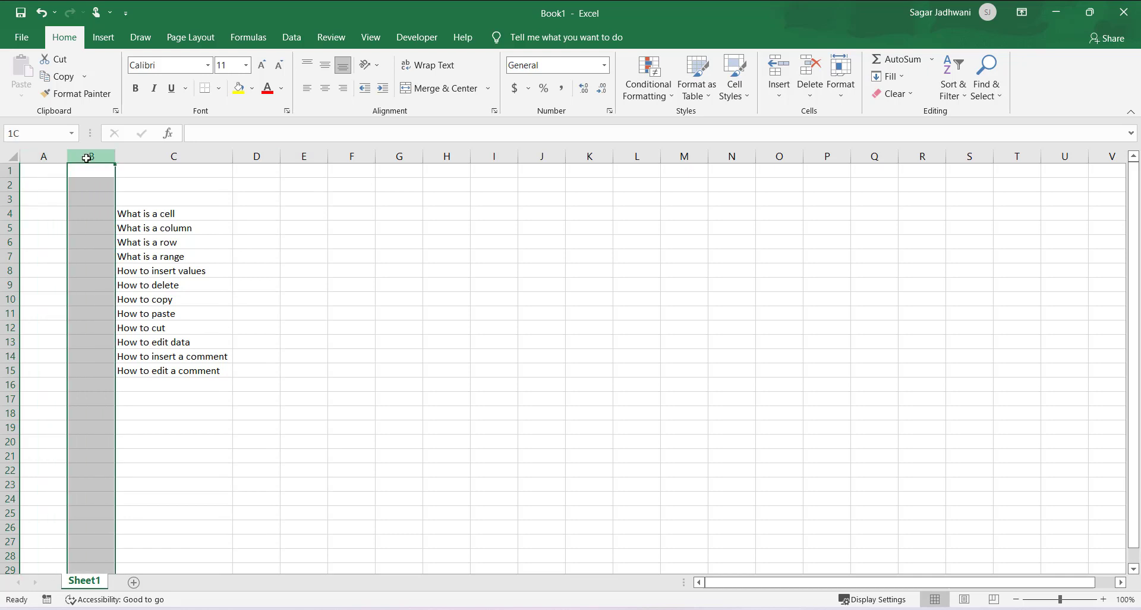
{"action": "left_click", "coordinate": [50, 155]}
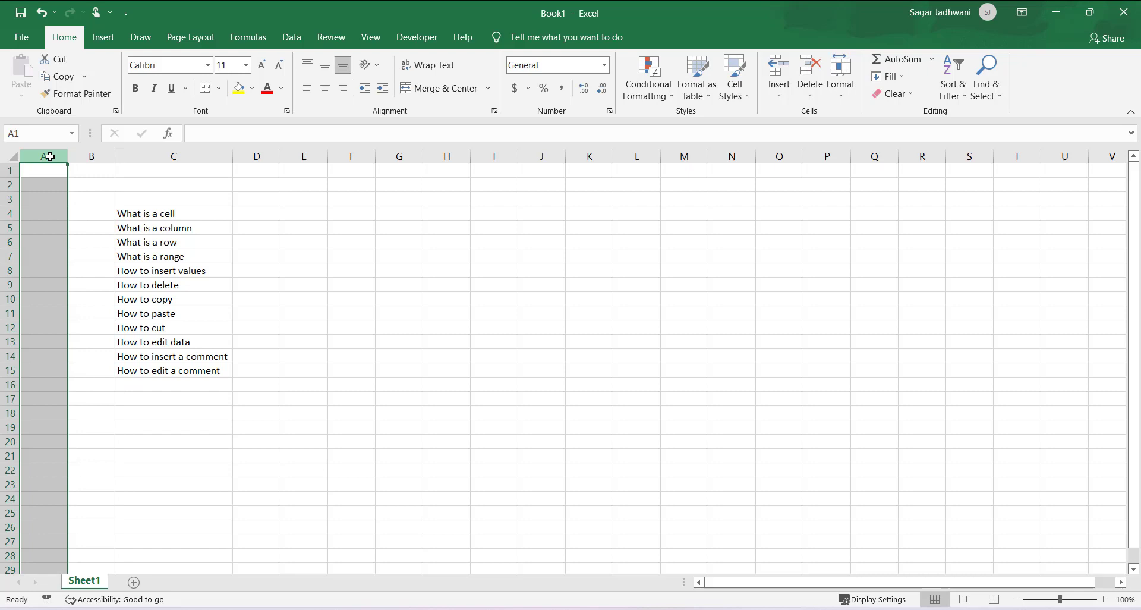
Select entire columns B, C and D in turn, ending on column D.
{"action": "left_click", "coordinate": [96, 152]}
{"action": "left_click", "coordinate": [177, 155]}
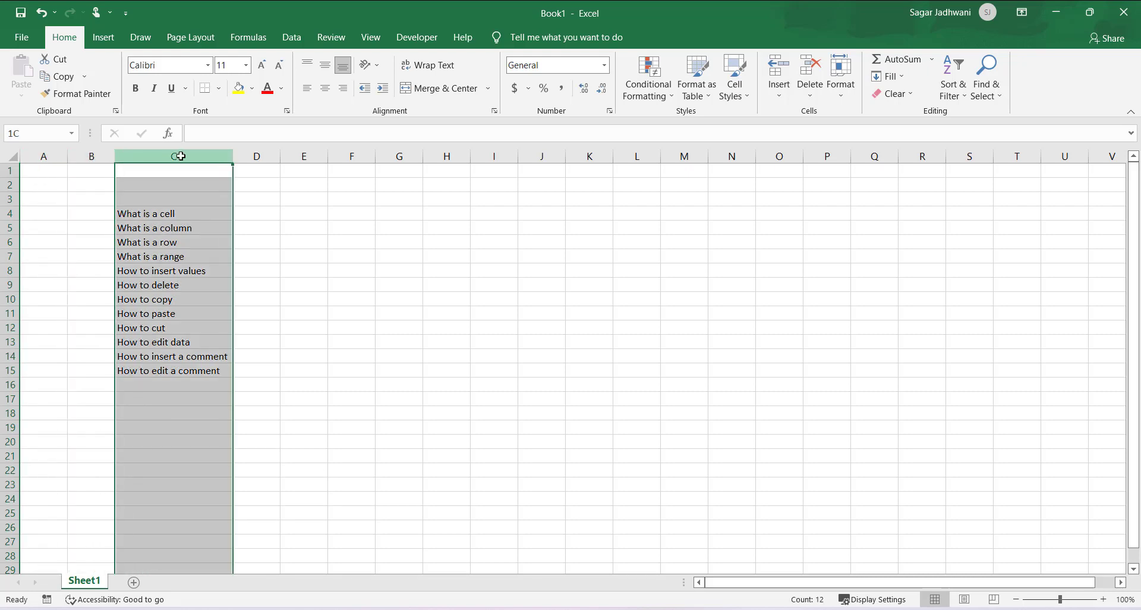
{"action": "left_click", "coordinate": [268, 156]}
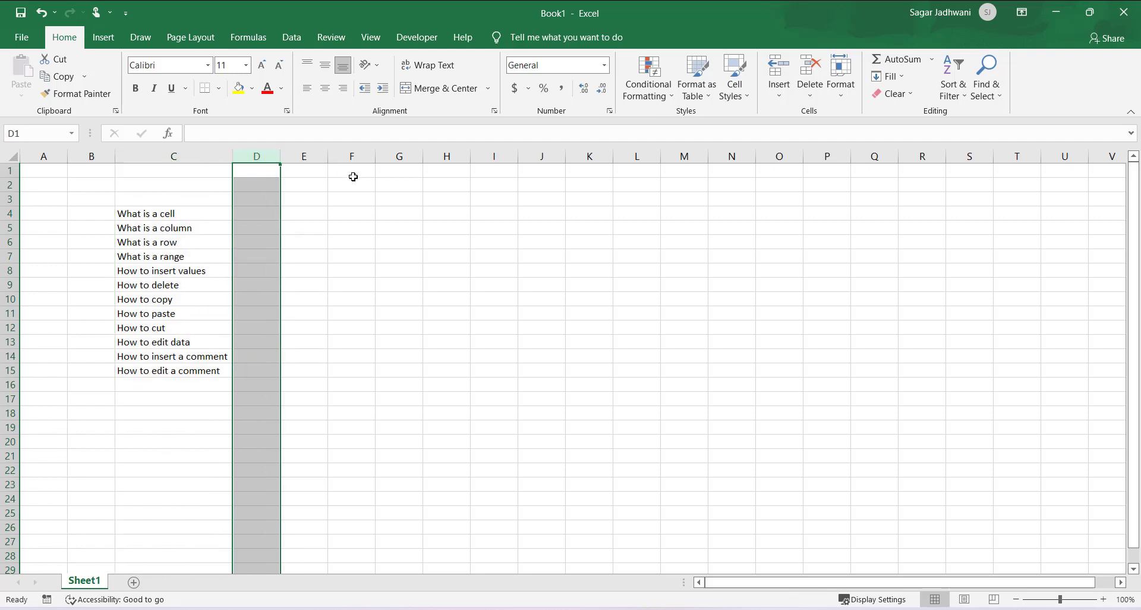
Enter the number 1234 in cell E4 and reselect that cell.
{"action": "left_click", "coordinate": [307, 218]}
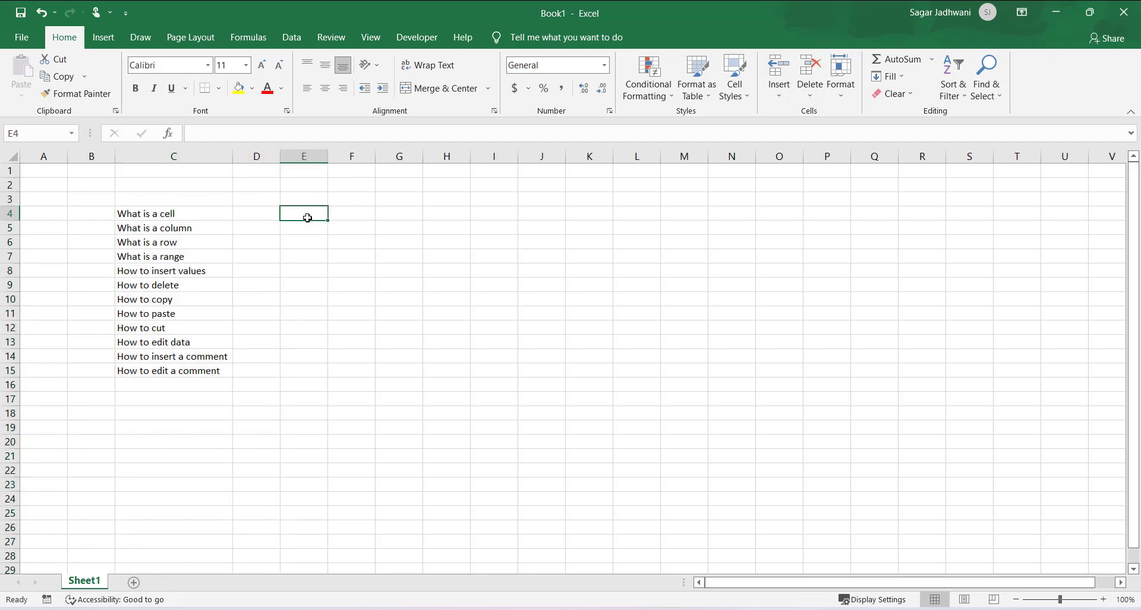
{"action": "type", "text": "1234"}
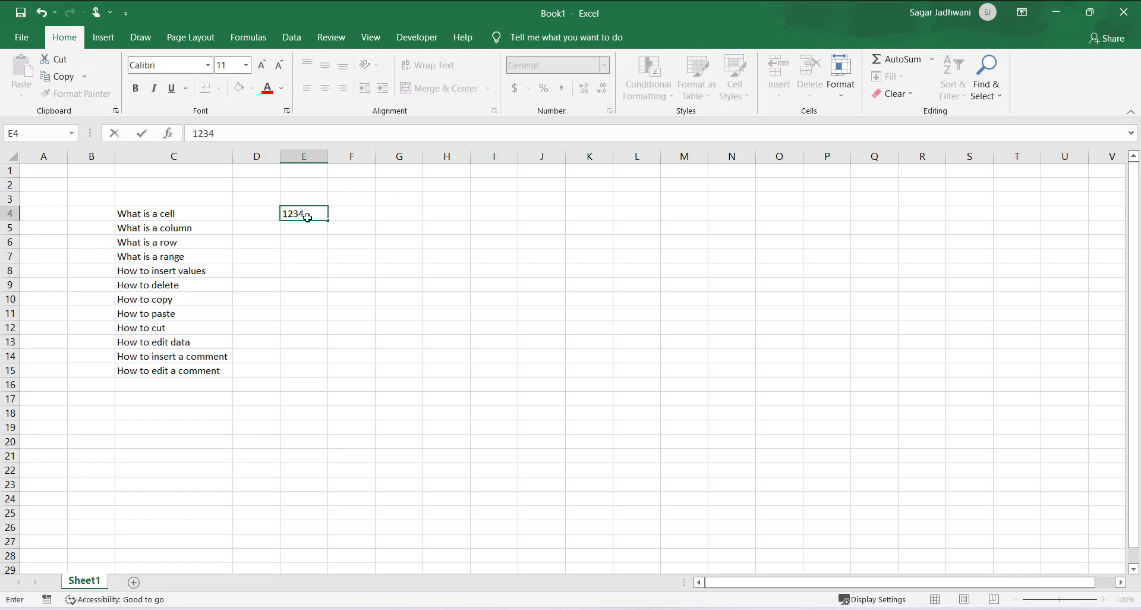
{"action": "key", "text": "Return"}
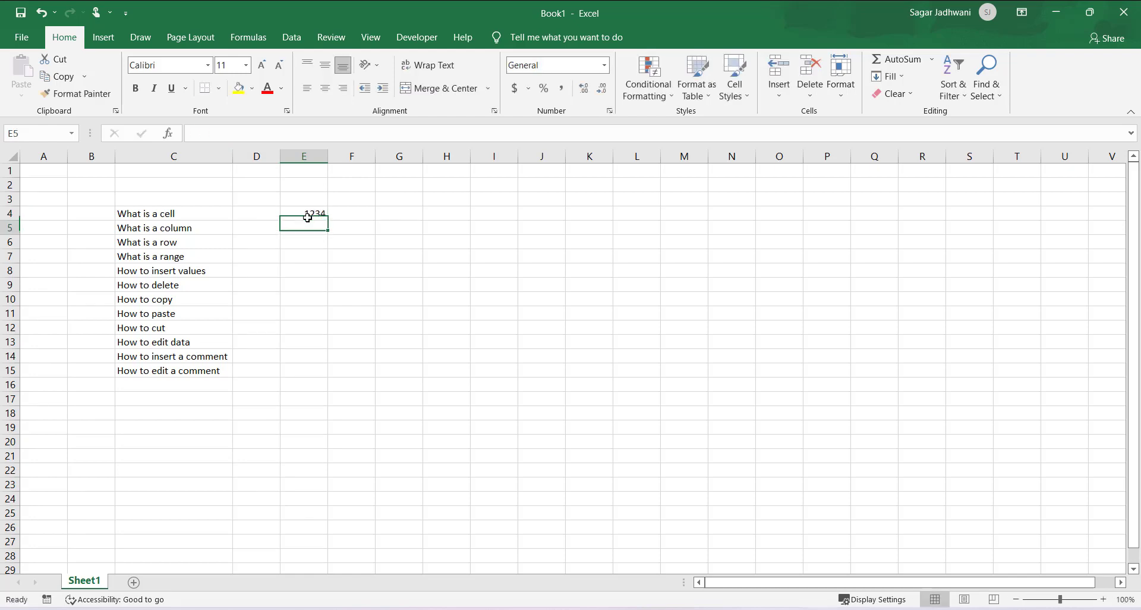
{"action": "left_click", "coordinate": [322, 210]}
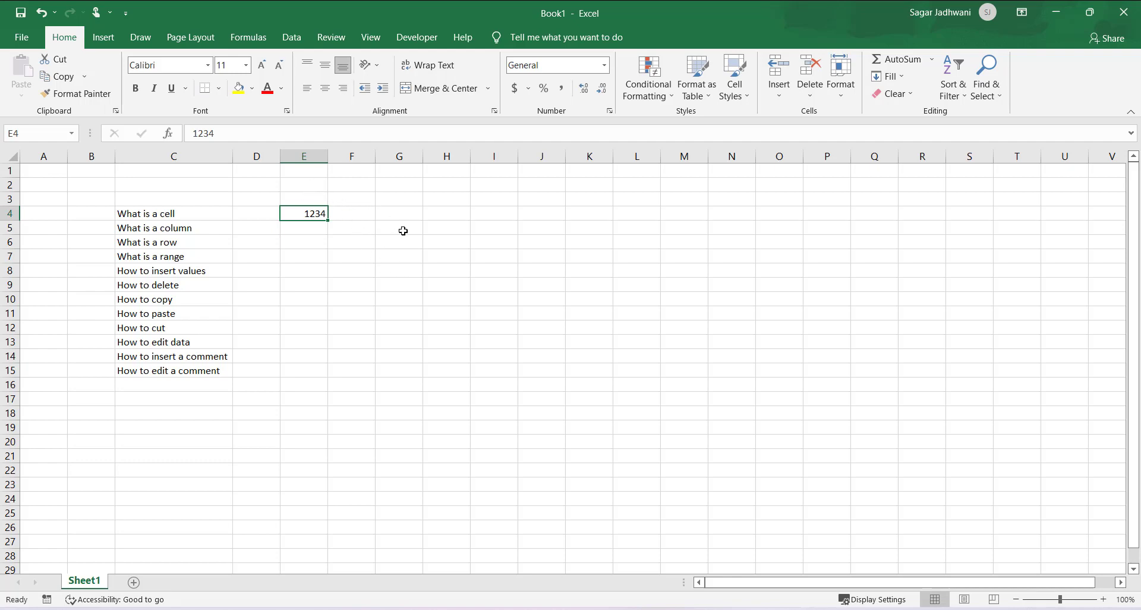
Insert a new column before column E, which holds the number 1234.
{"action": "left_click", "coordinate": [301, 156]}
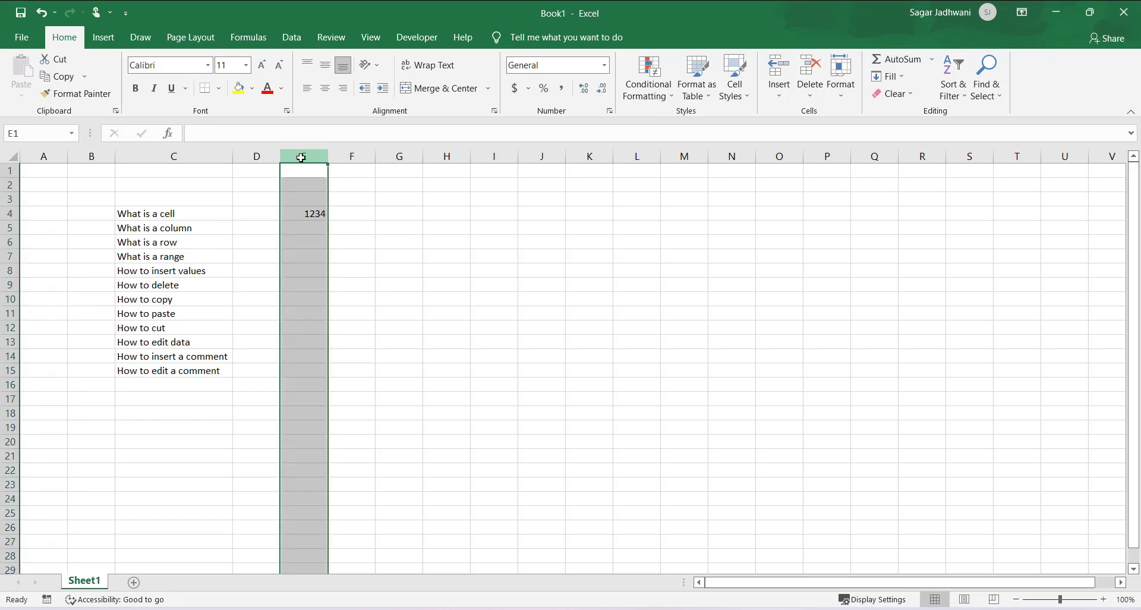
{"action": "right_click", "coordinate": [301, 158]}
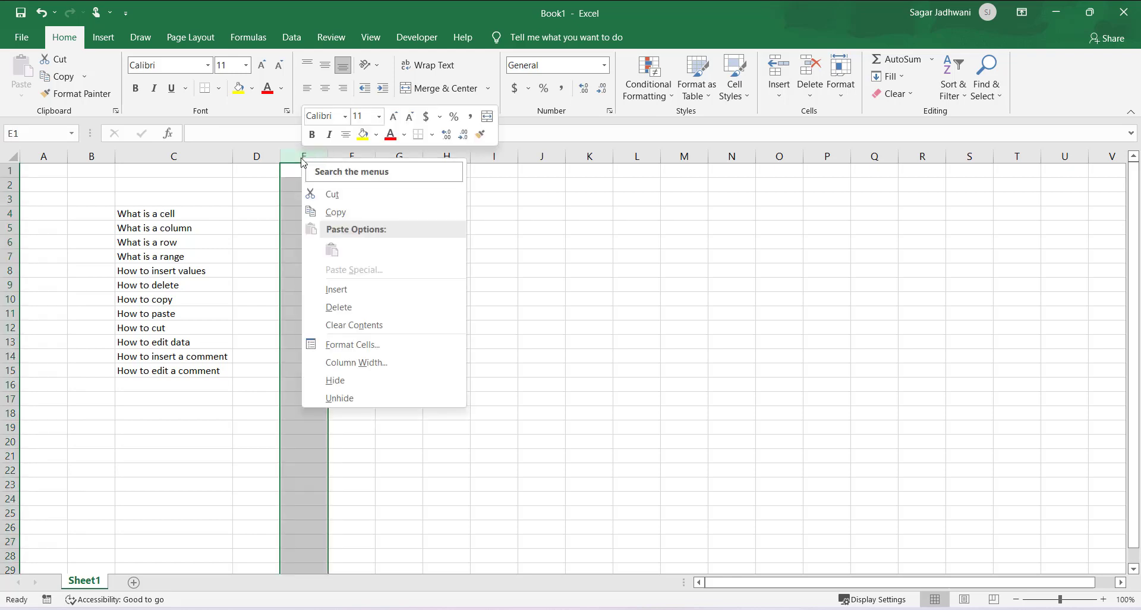
{"action": "left_click", "coordinate": [399, 295]}
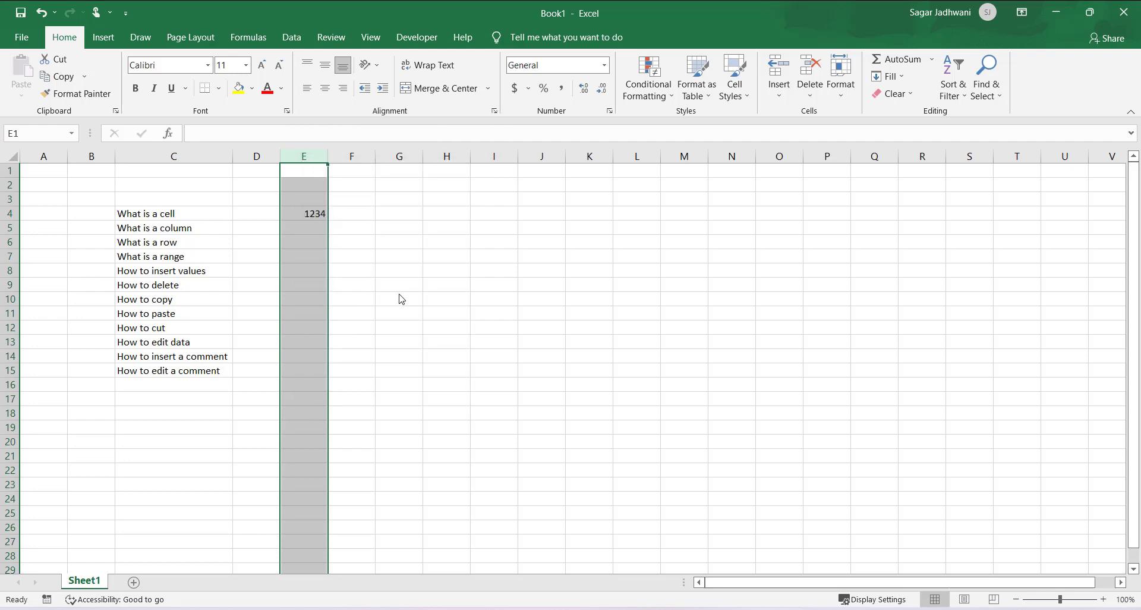
{"action": "left_click", "coordinate": [310, 213]}
{"action": "key", "text": "ctrl+z"}
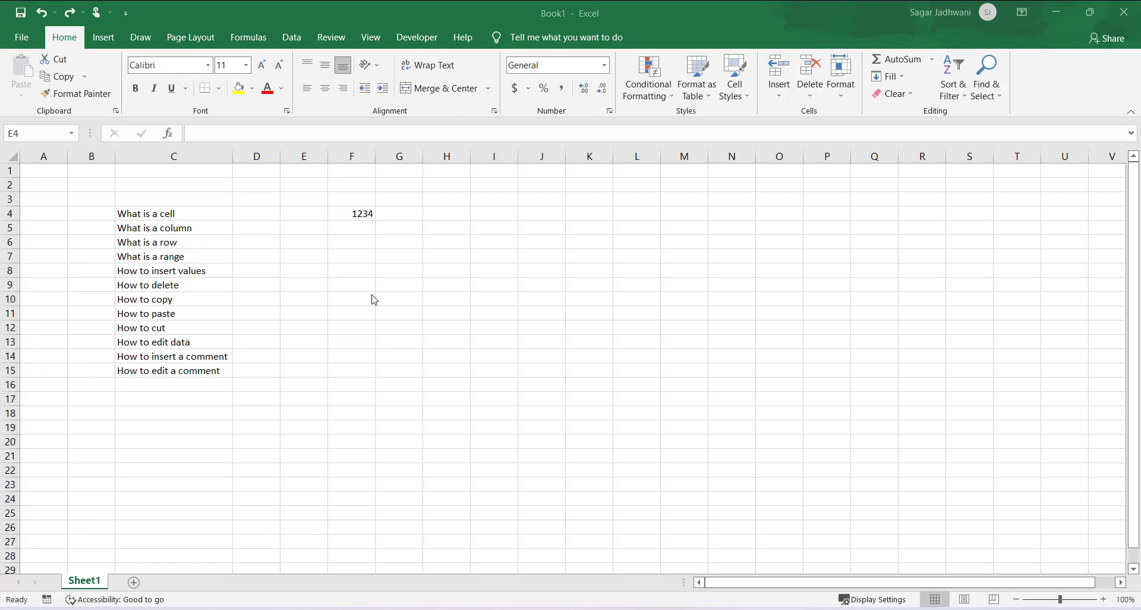
Insert another column before column F, then select cell F4 and the cell holding 1234 in G4.
{"action": "left_click", "coordinate": [355, 158]}
{"action": "left_click", "coordinate": [353, 157]}
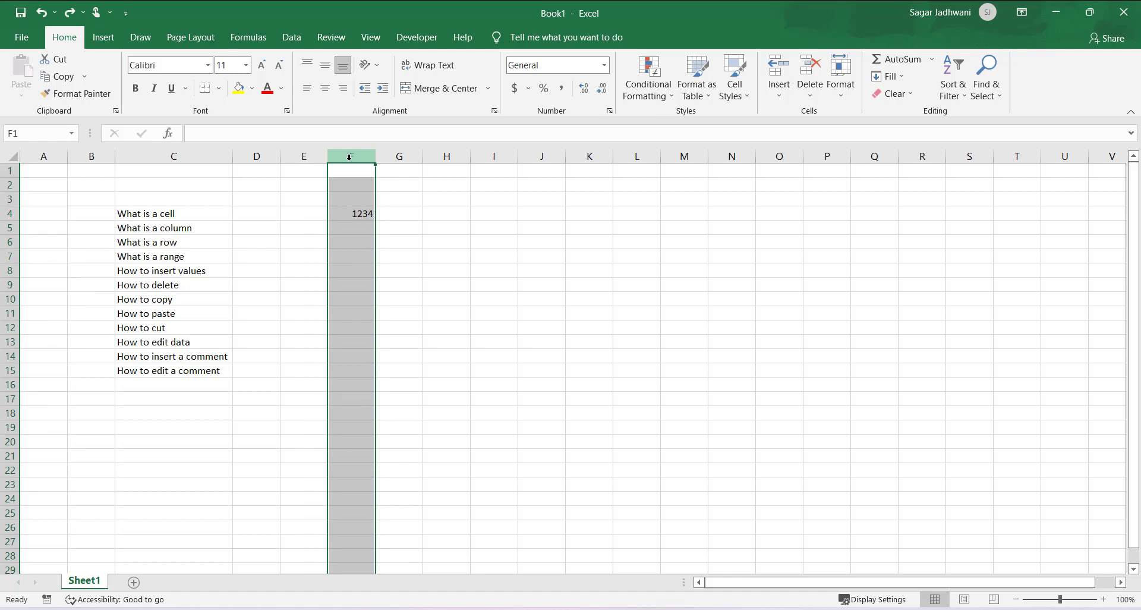
{"action": "key", "text": "ctrl+shift+plus"}
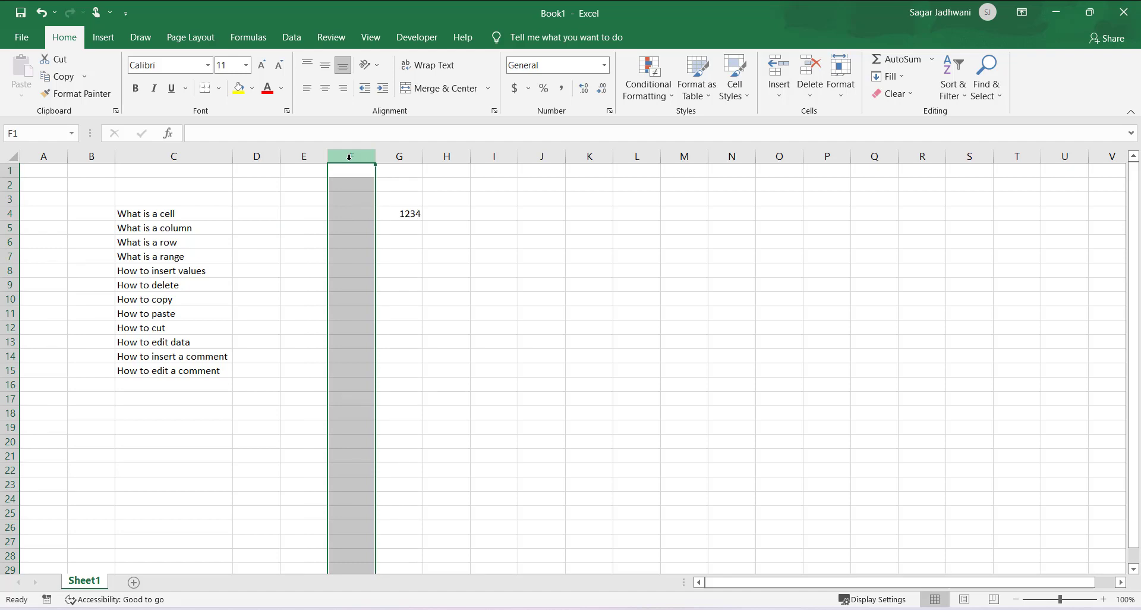
{"action": "left_click", "coordinate": [362, 216]}
{"action": "left_click", "coordinate": [410, 214]}
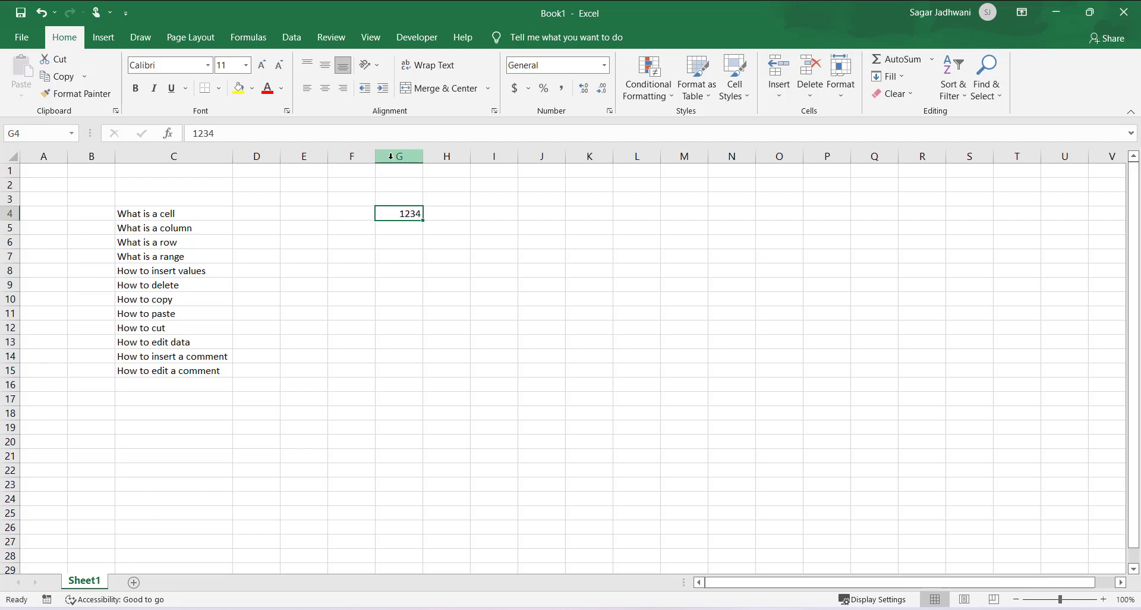
Insert a new column before the topic list in column C, then select the "What is a column" topic.
{"action": "left_click", "coordinate": [144, 159]}
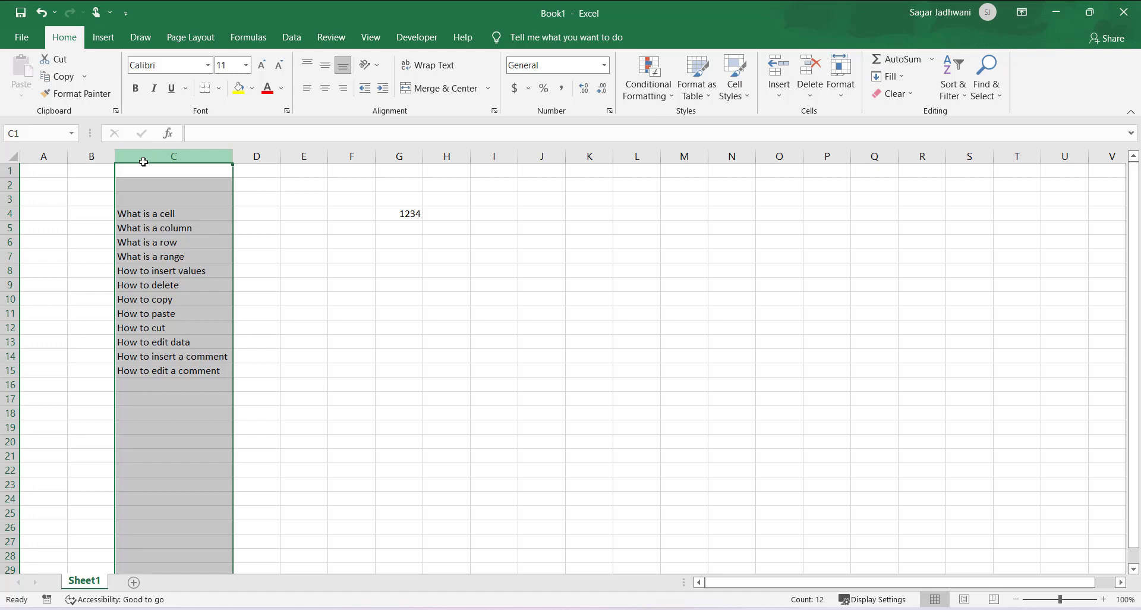
{"action": "key", "text": "ctrl+shift+equal"}
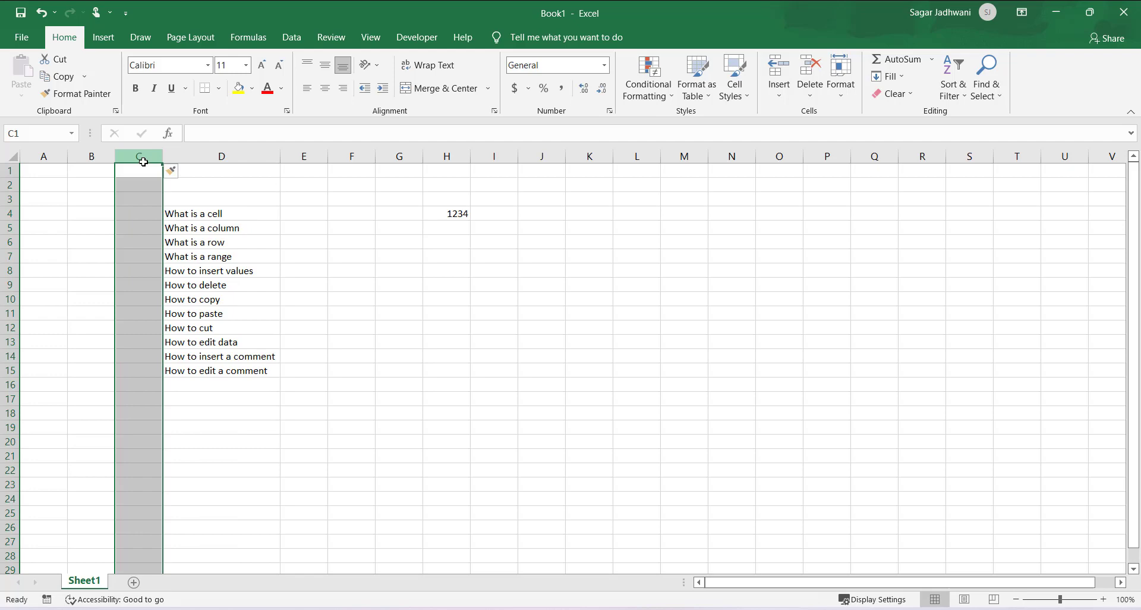
{"action": "left_click", "coordinate": [198, 217]}
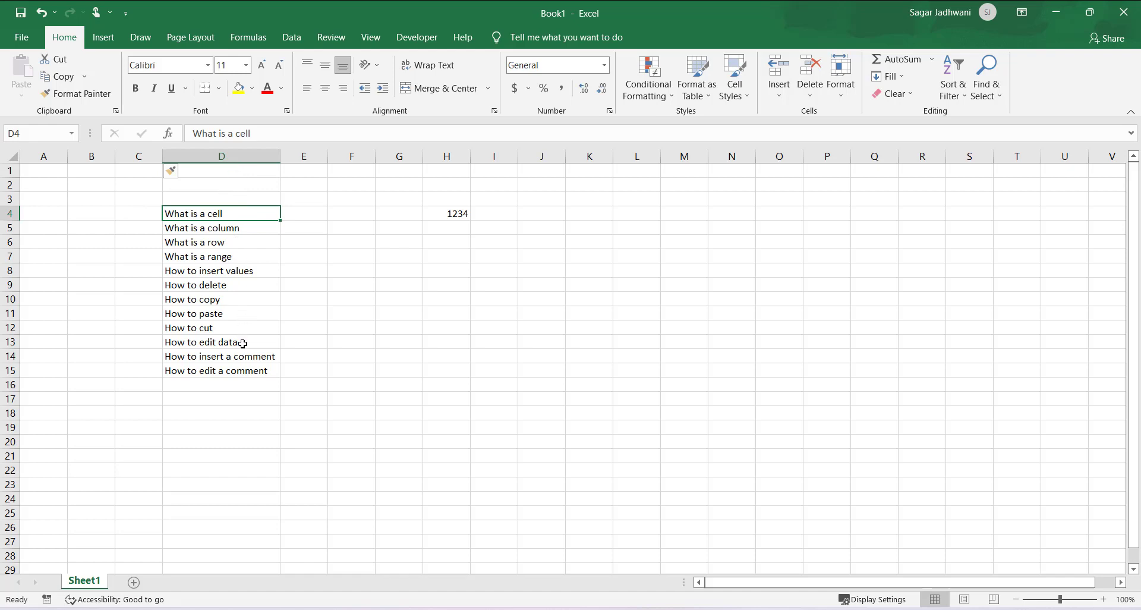
{"action": "left_click", "coordinate": [259, 227]}
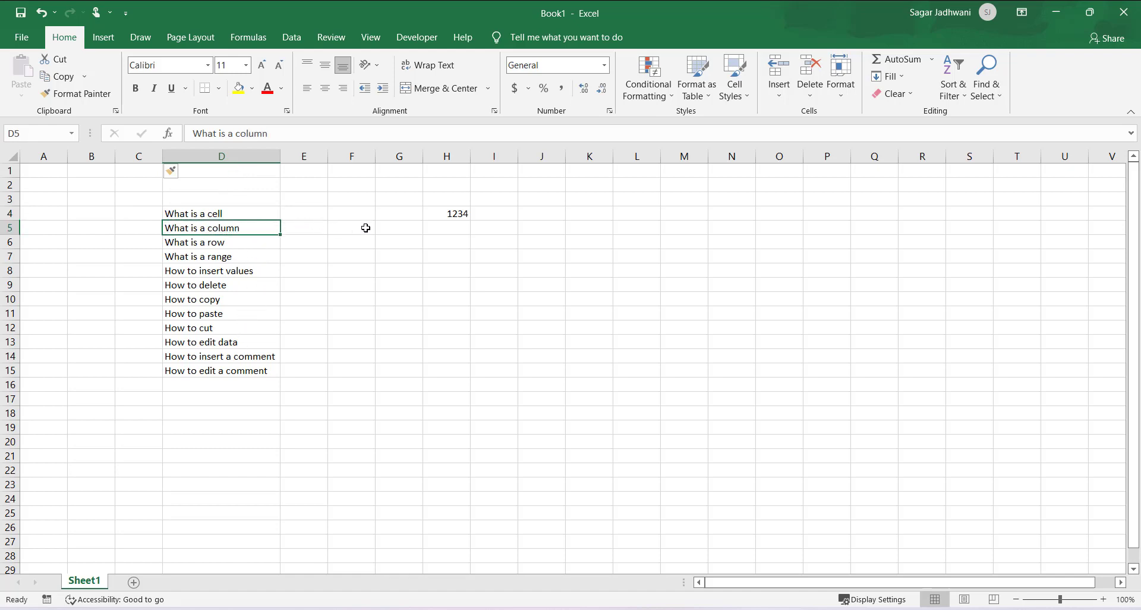
Go to the "What is a row" topic, then select entire rows 6, 1 and 2, comparing with column A and ending on row 2.
{"action": "left_click", "coordinate": [251, 246]}
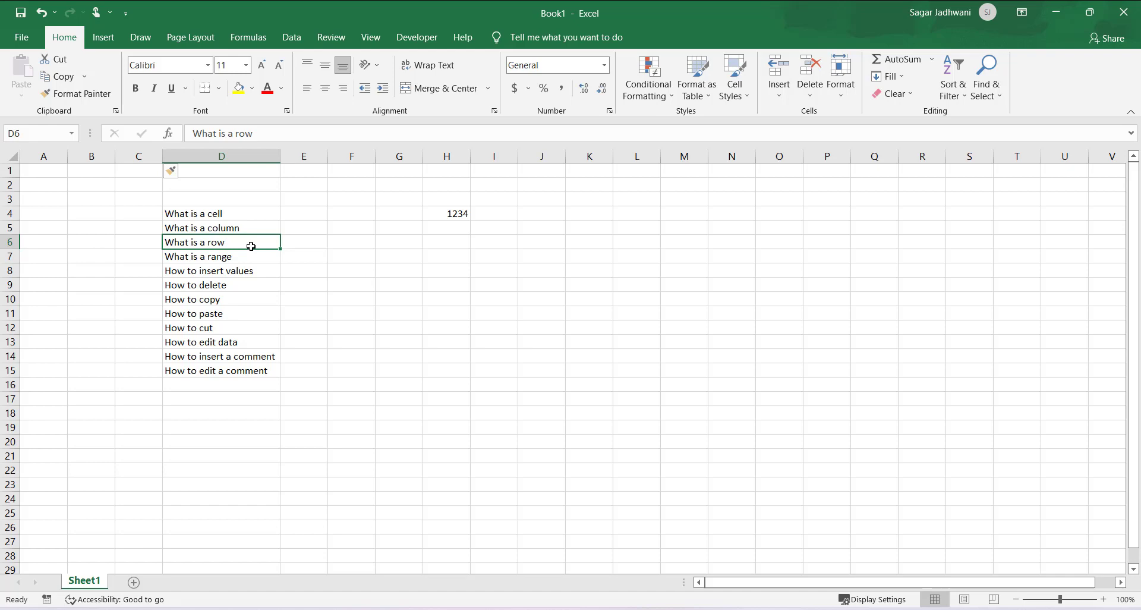
{"action": "left_click", "coordinate": [6, 243]}
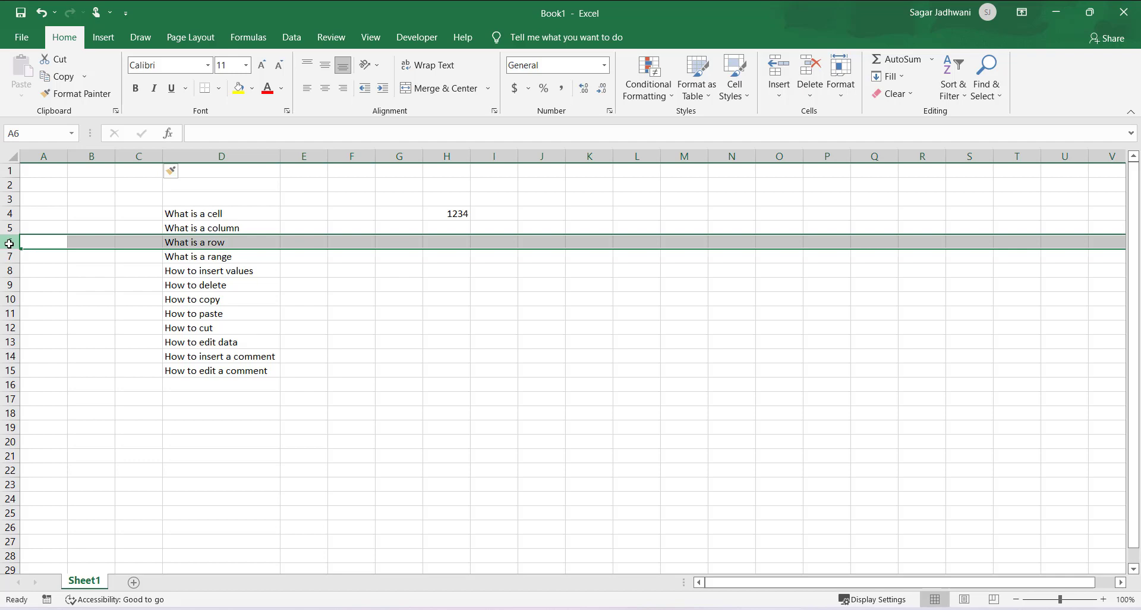
{"action": "left_click", "coordinate": [8, 171]}
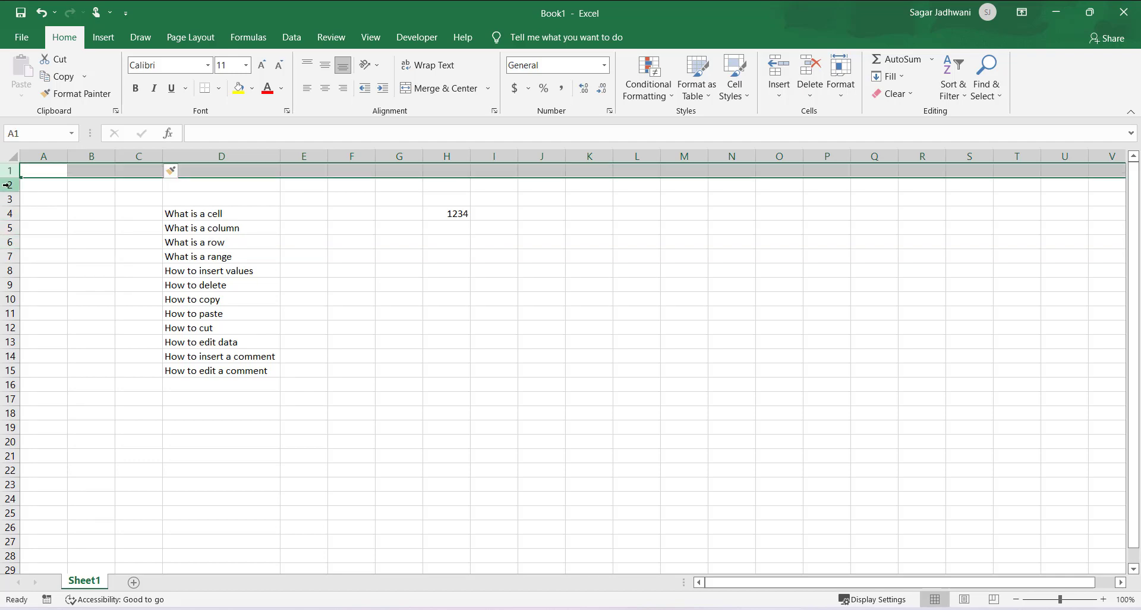
{"action": "left_click", "coordinate": [8, 185]}
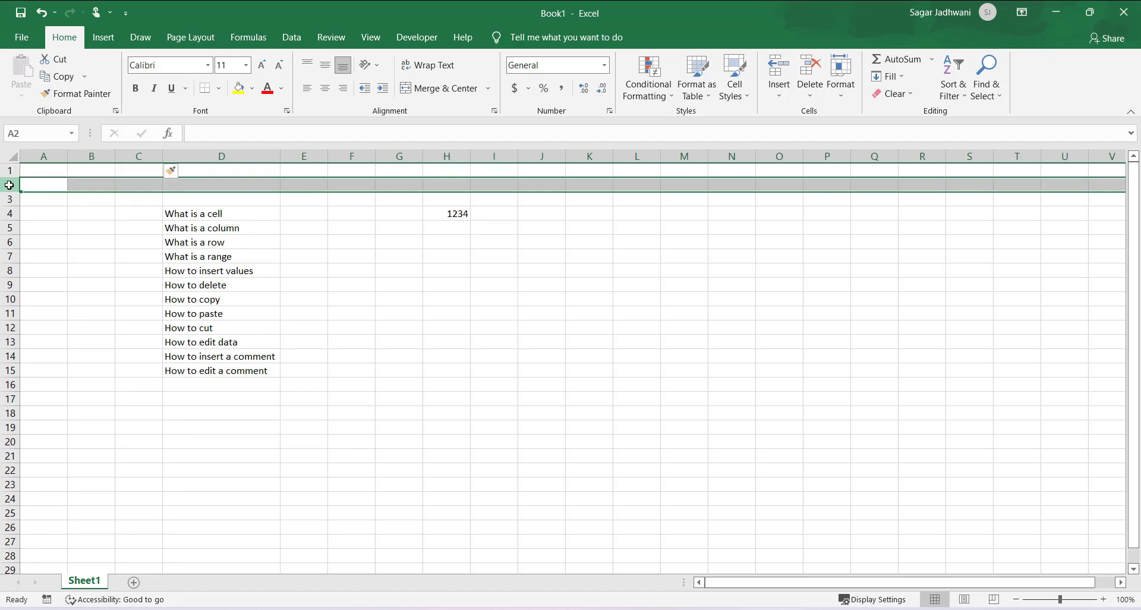
{"action": "left_click", "coordinate": [9, 170]}
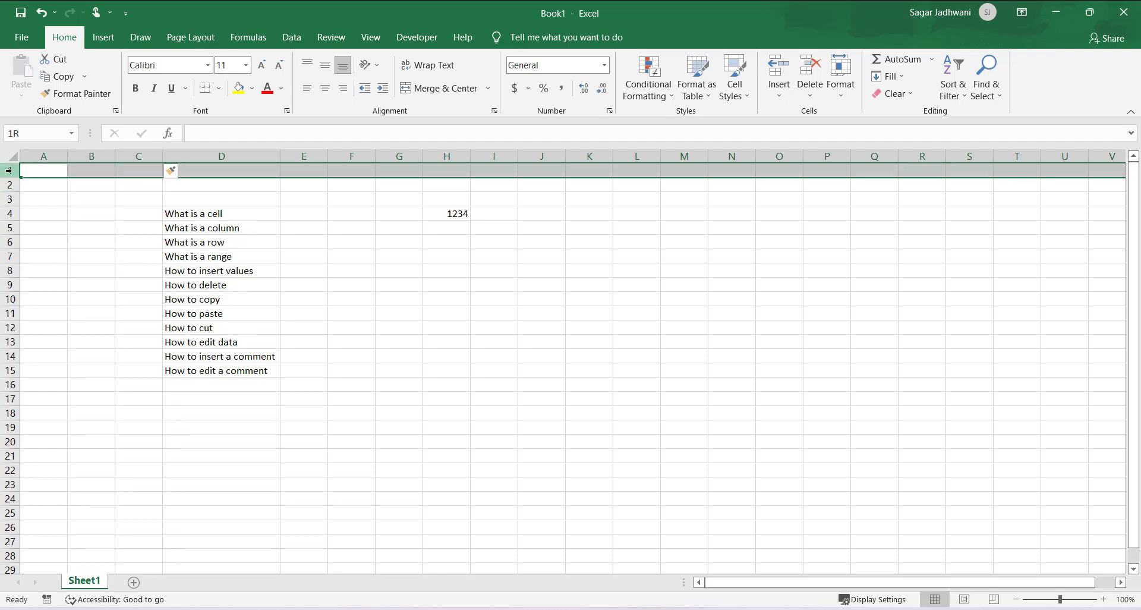
{"action": "left_click", "coordinate": [53, 151]}
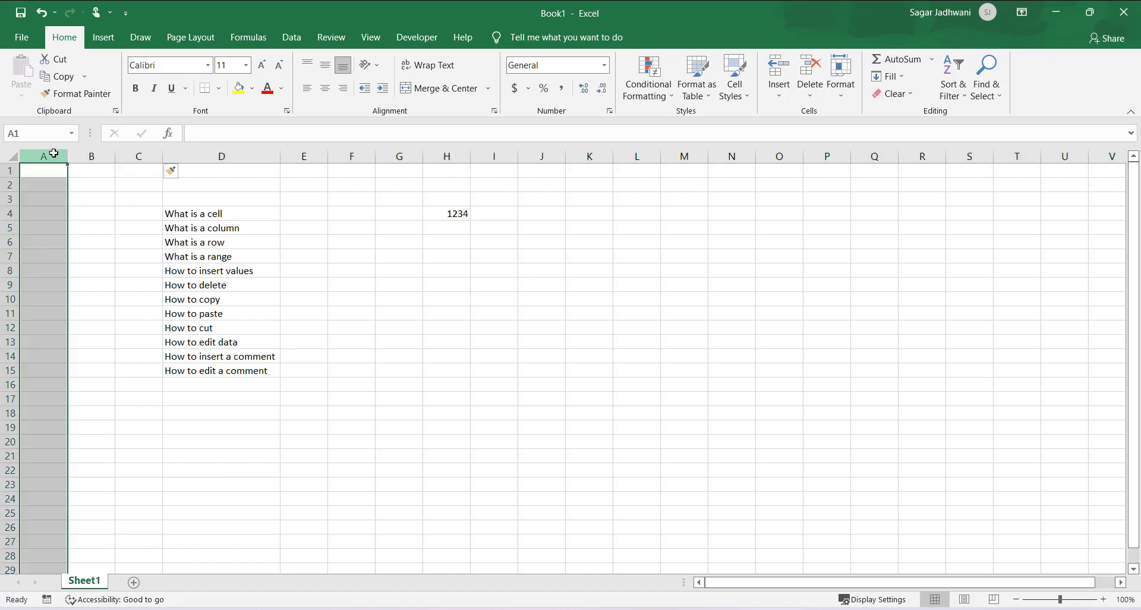
{"action": "left_click", "coordinate": [9, 170]}
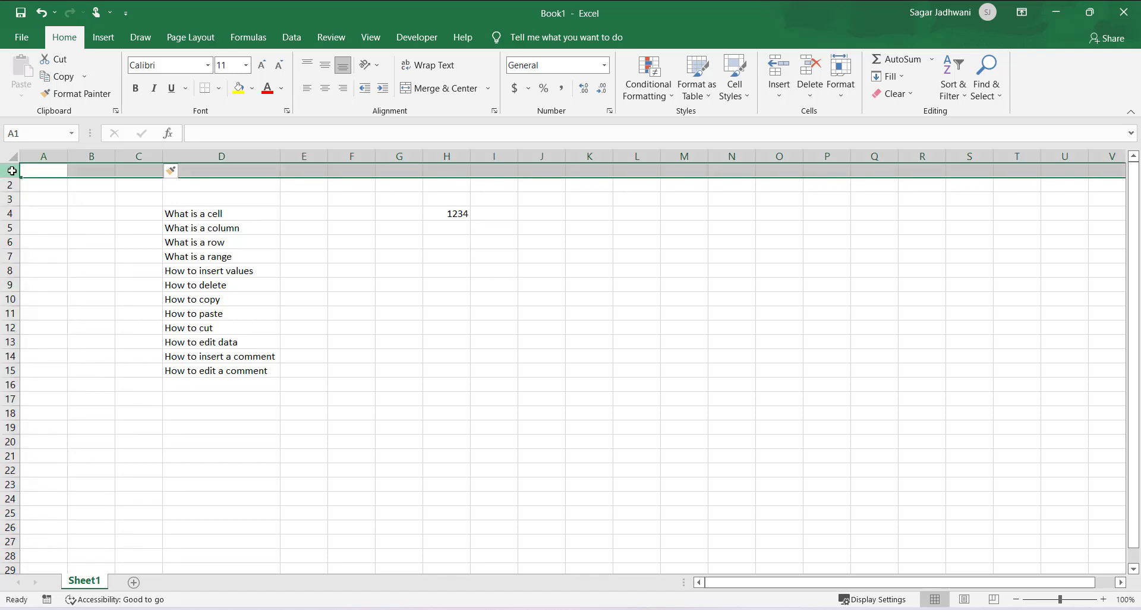
{"action": "left_click", "coordinate": [11, 185]}
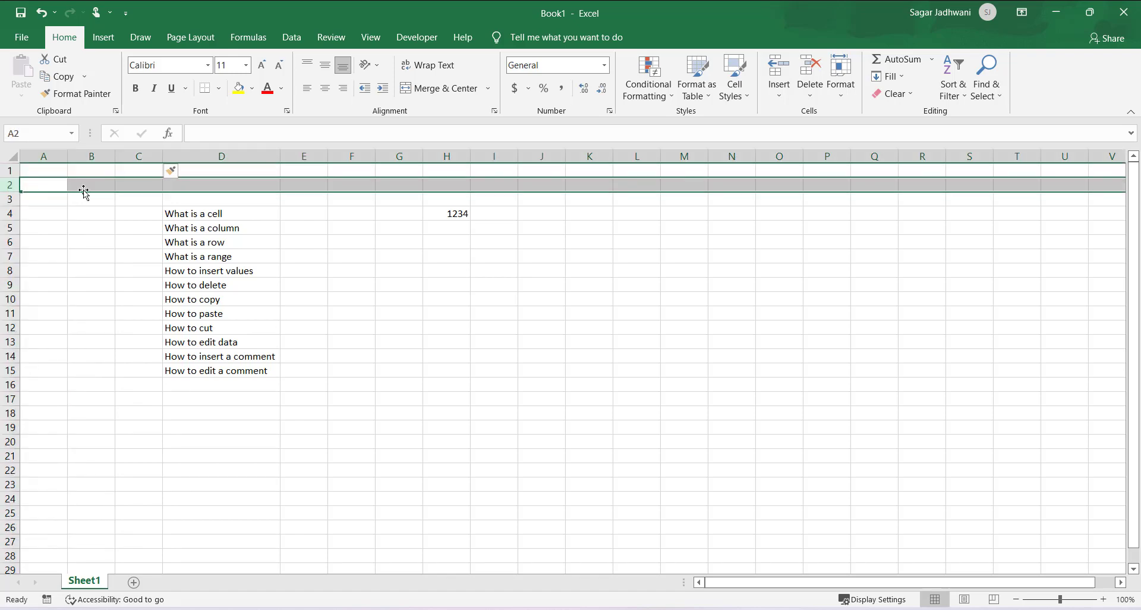
Insert two new rows above row 4, which holds "What is a cell" and 1234, and deselect them.
{"action": "left_click", "coordinate": [456, 212]}
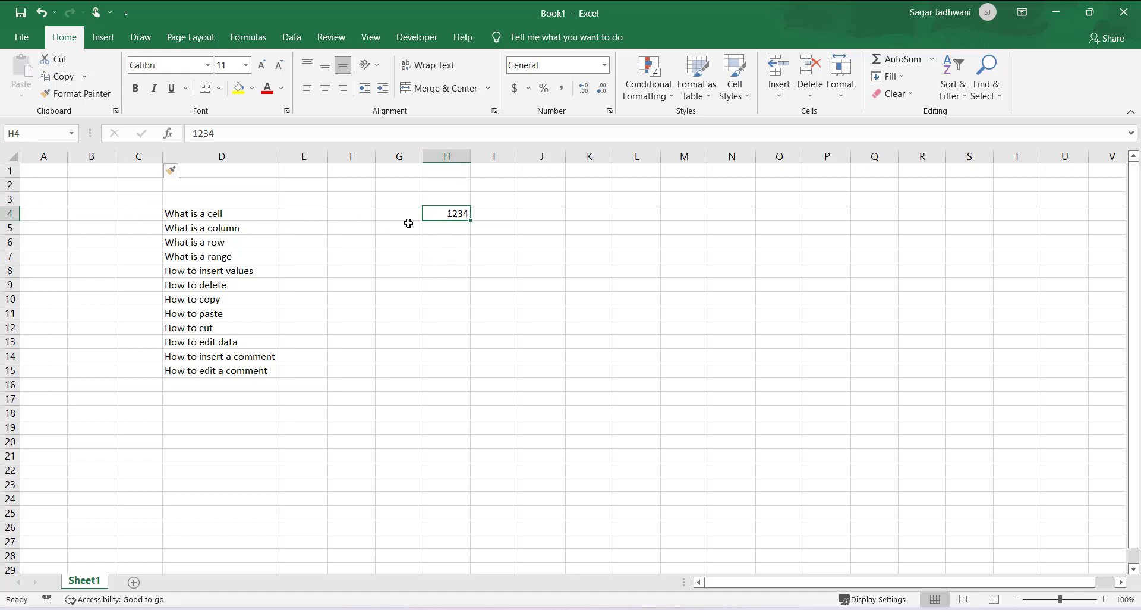
{"action": "right_click", "coordinate": [9, 214]}
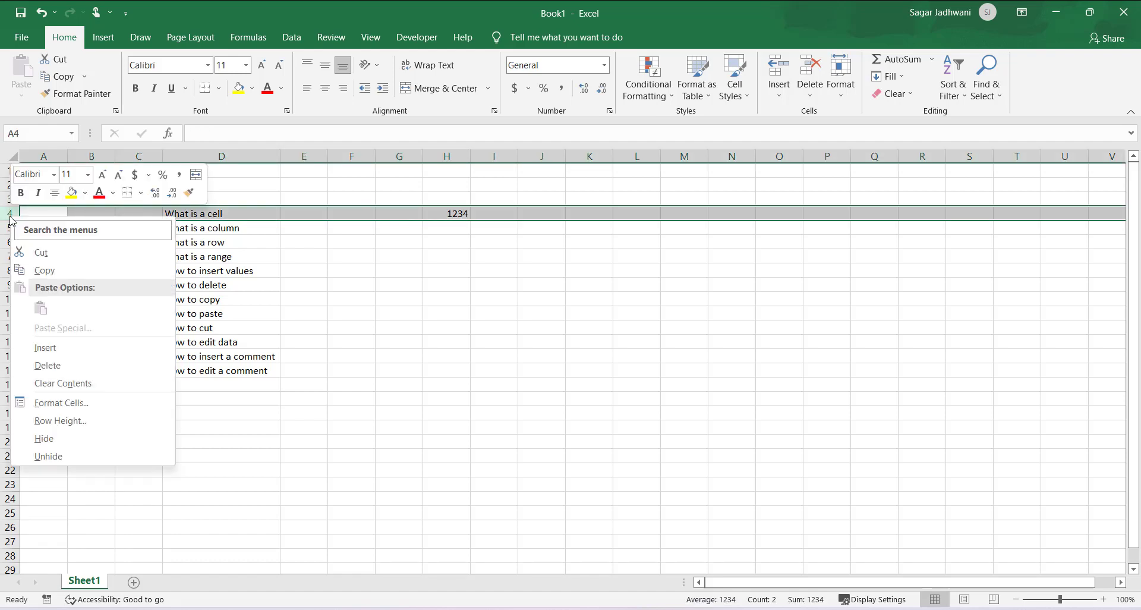
{"action": "left_click", "coordinate": [94, 351]}
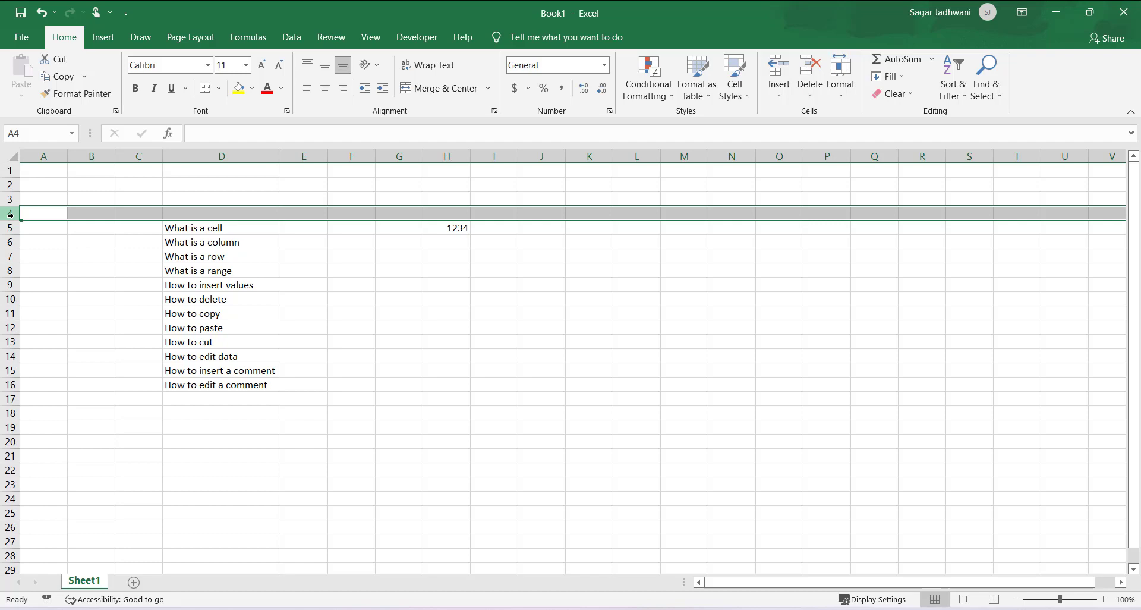
{"action": "key", "text": "ctrl+shift+plus"}
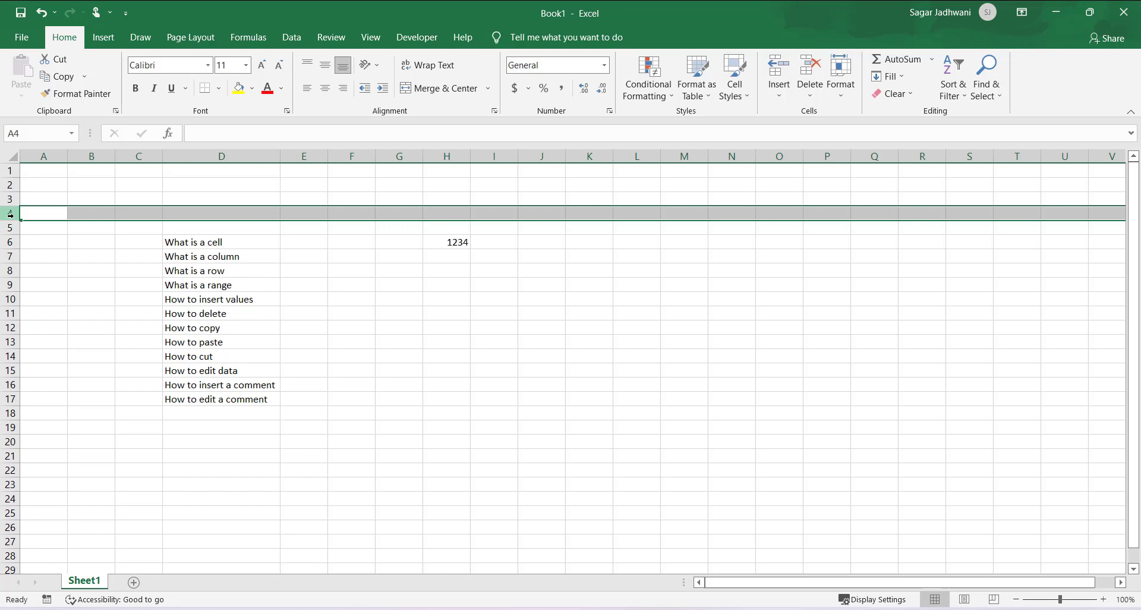
{"action": "left_click", "coordinate": [288, 232]}
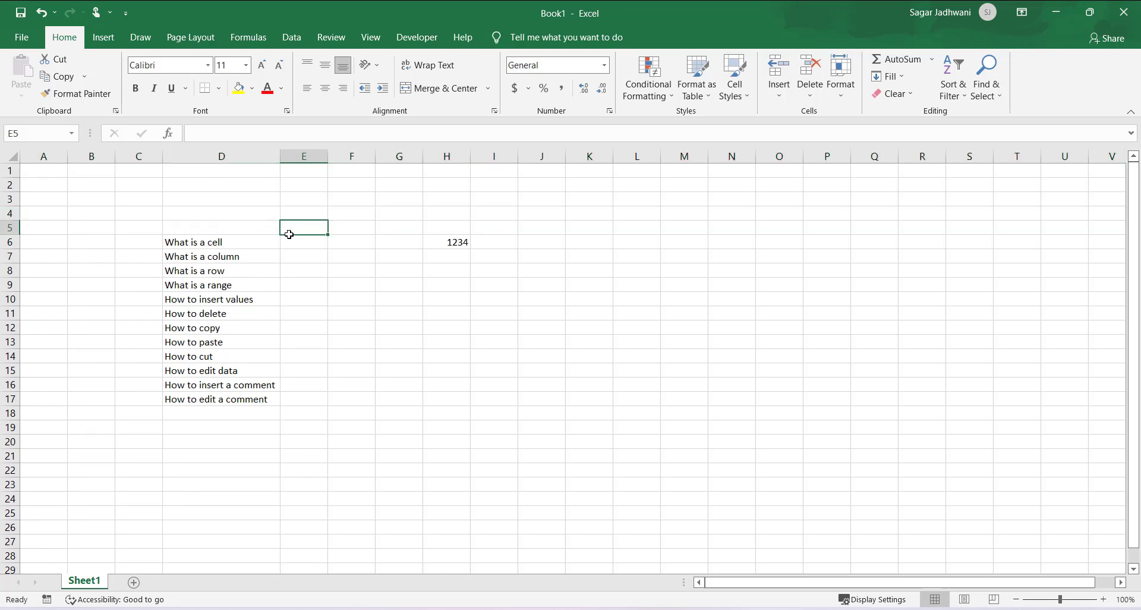
{"action": "left_click", "coordinate": [176, 215]}
{"action": "left_click", "coordinate": [297, 286]}
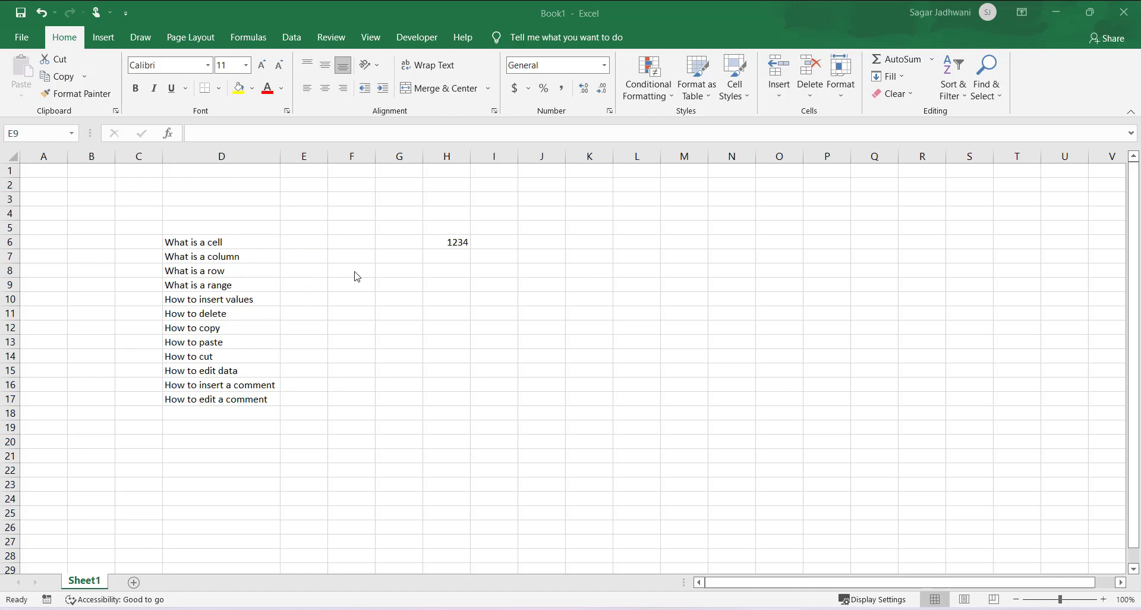
Go to the "What is a range" topic, then select the whole topic list as the range D6:D17.
{"action": "left_click", "coordinate": [261, 282]}
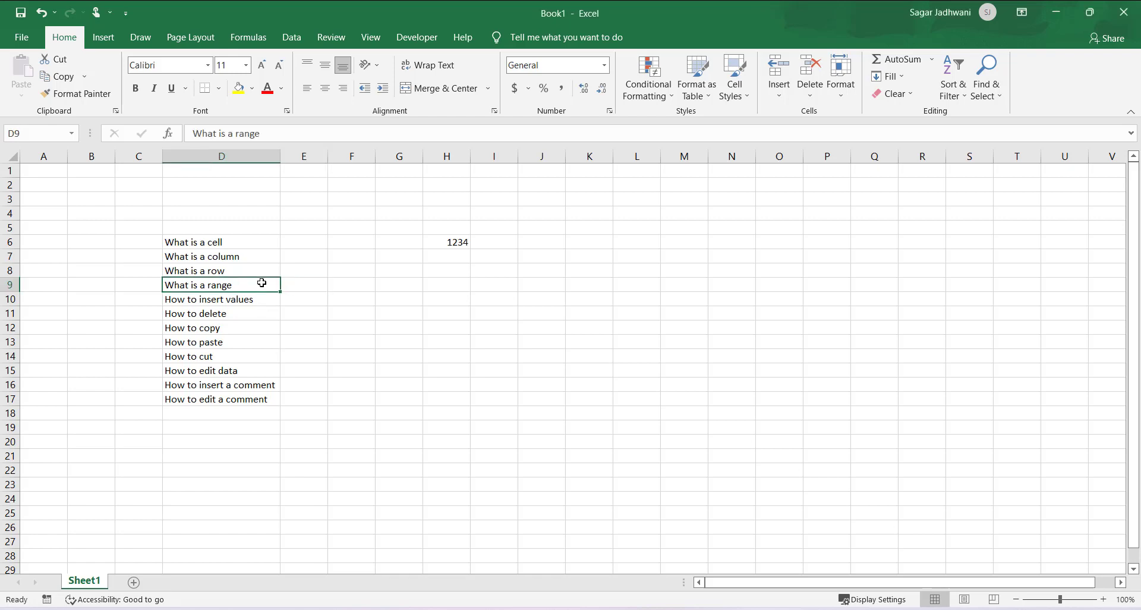
{"action": "left_click", "coordinate": [354, 284]}
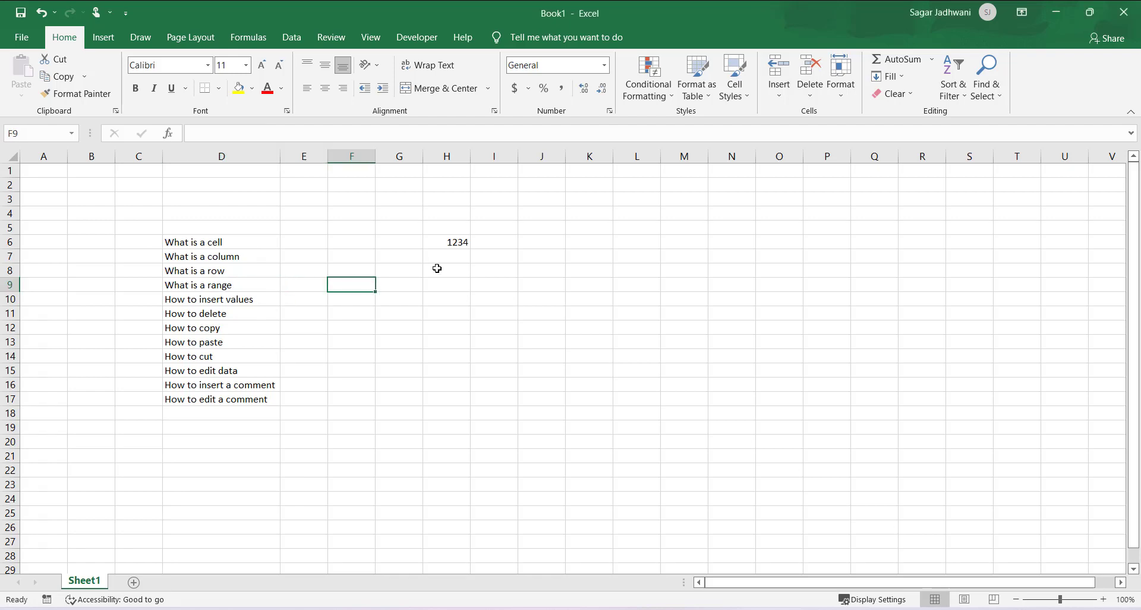
{"action": "left_click", "coordinate": [254, 243]}
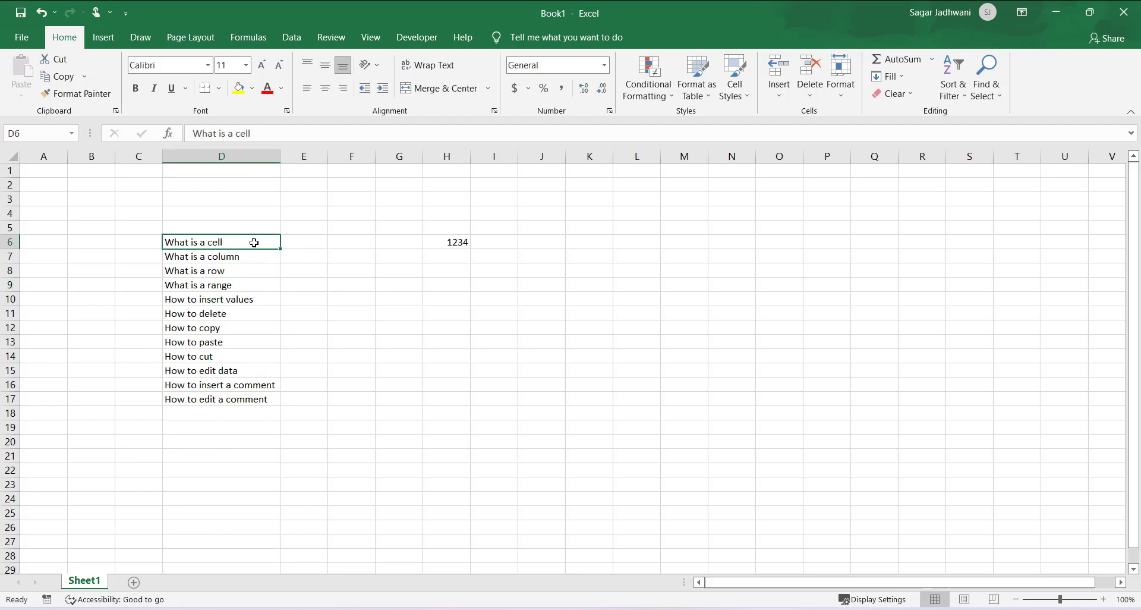
{"action": "left_click_drag", "start_coordinate": [254, 243], "coordinate": [256, 397]}
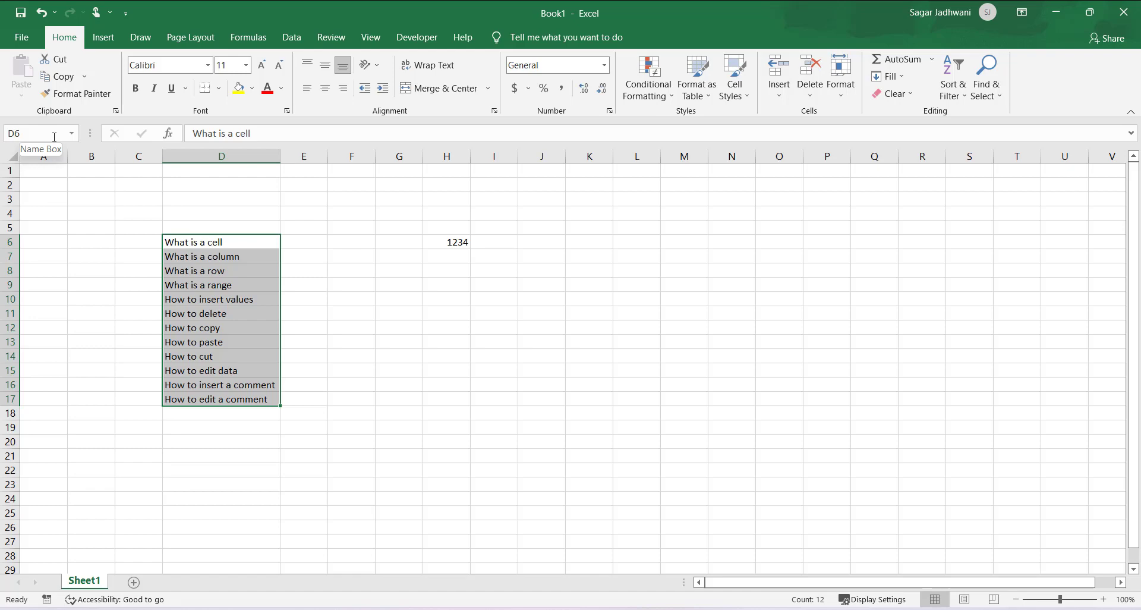
Select the range D6:D10 in the topic list, then go to the "How to insert values" topic.
{"action": "left_click", "coordinate": [374, 258]}
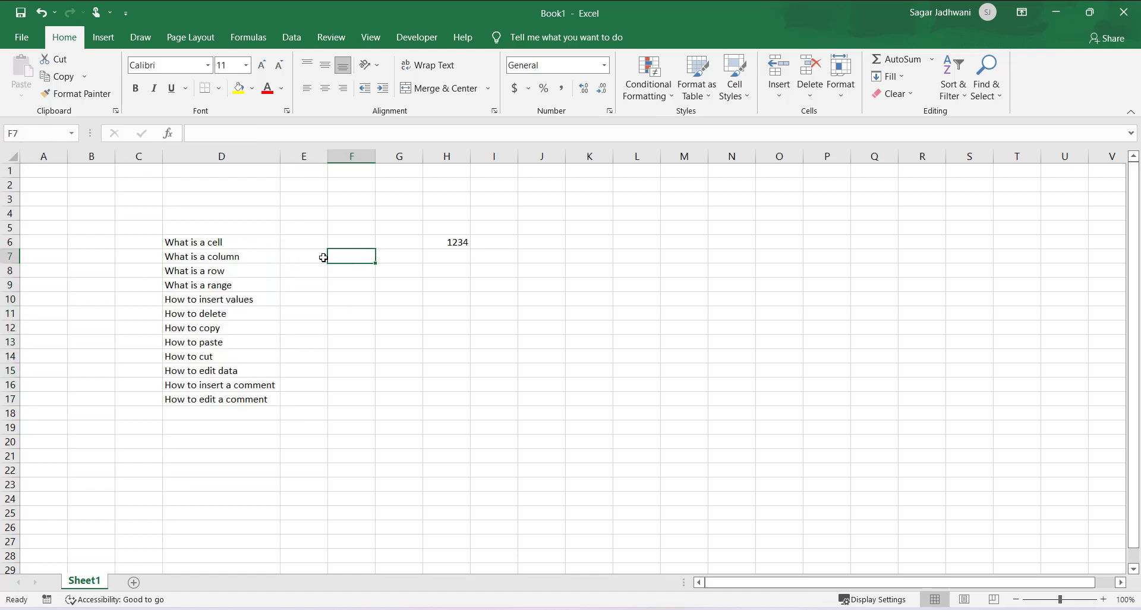
{"action": "left_click", "coordinate": [265, 242]}
{"action": "left_click_drag", "start_coordinate": [265, 244], "coordinate": [259, 302]}
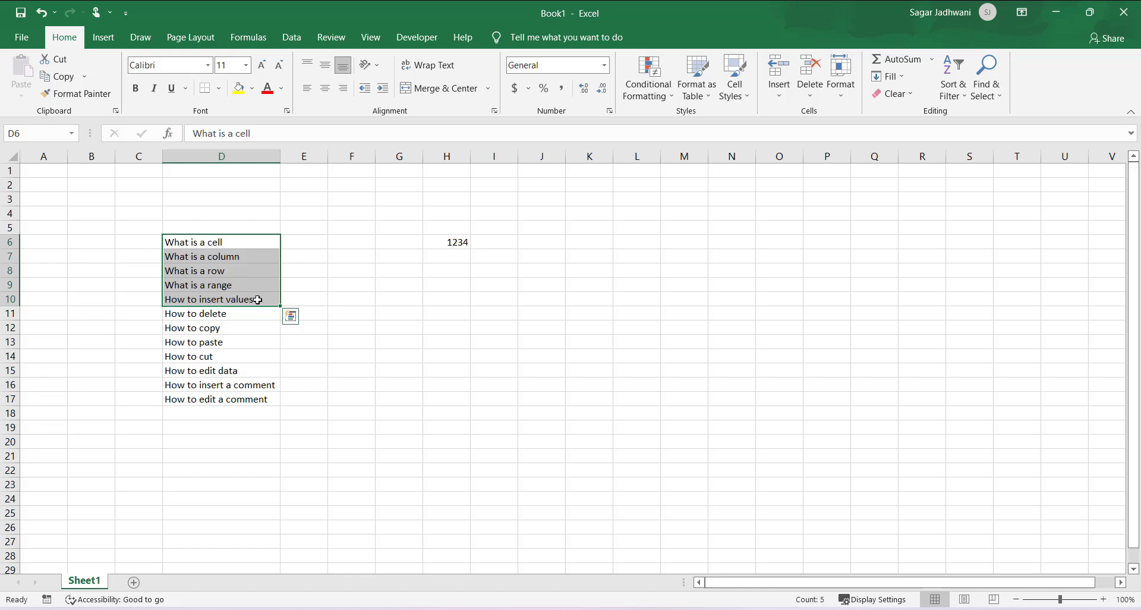
{"action": "left_click", "coordinate": [257, 299]}
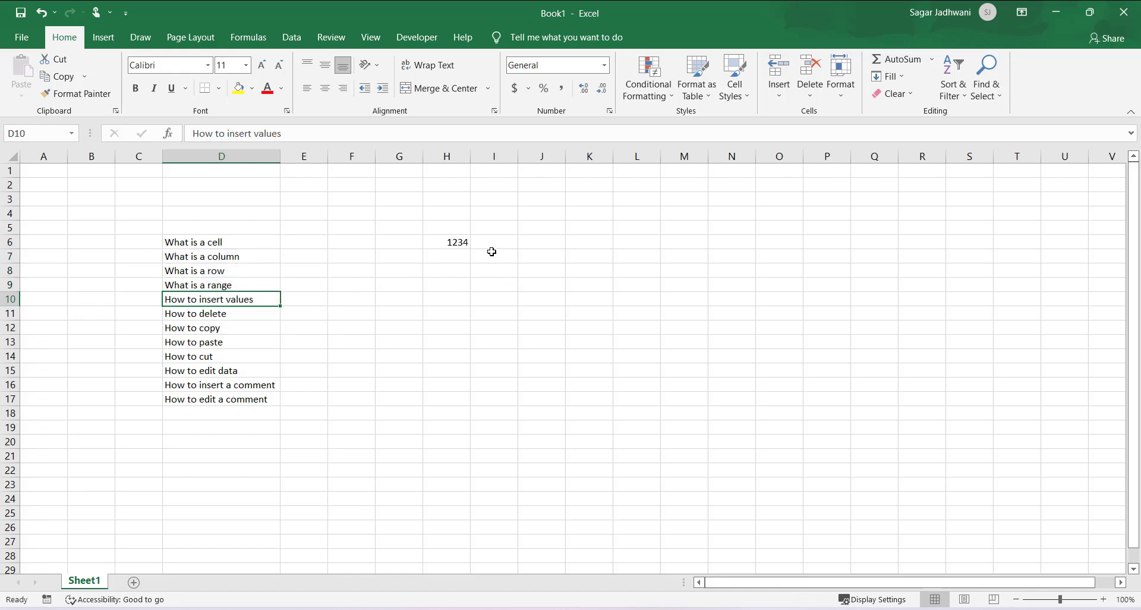
Enter 1234 in cell F6, then replace it with the sample text Sahfkgdn.
{"action": "left_click", "coordinate": [437, 246]}
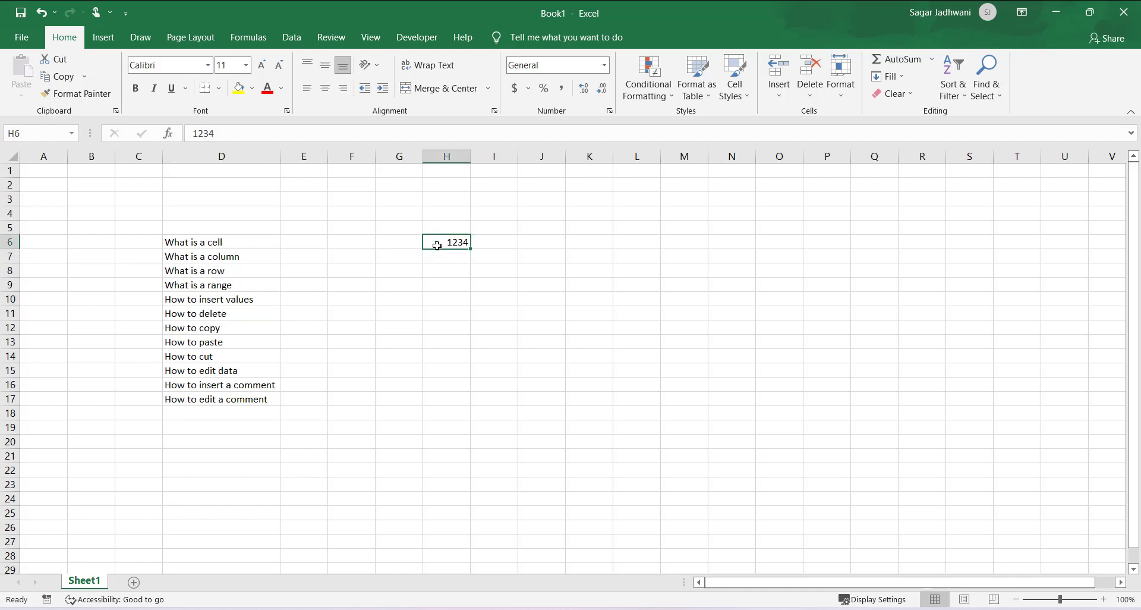
{"action": "left_click", "coordinate": [353, 243]}
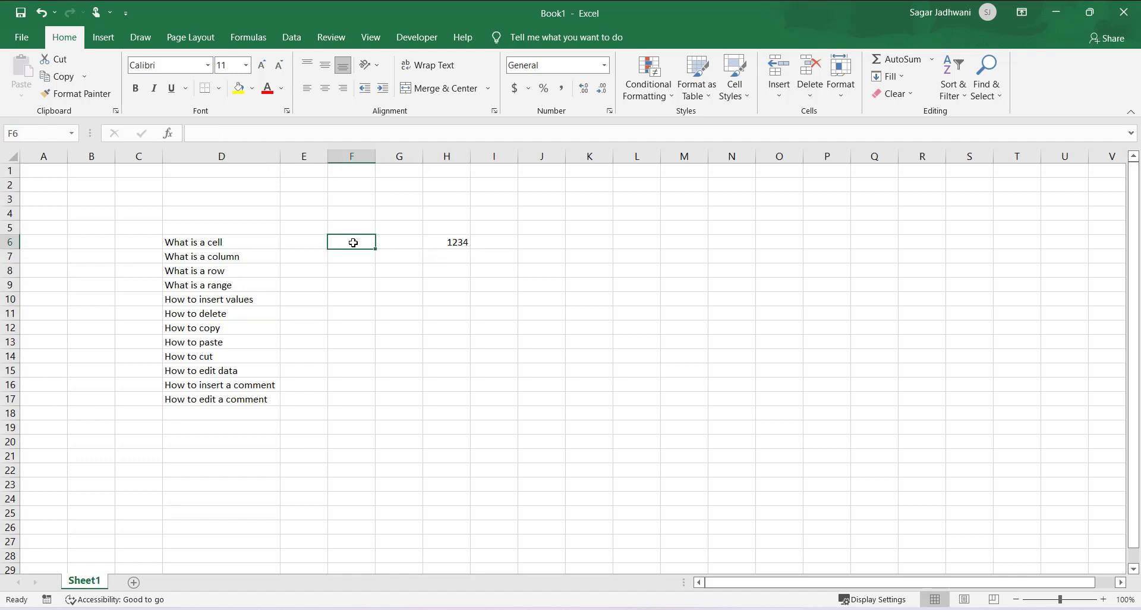
{"action": "type", "text": "234"}
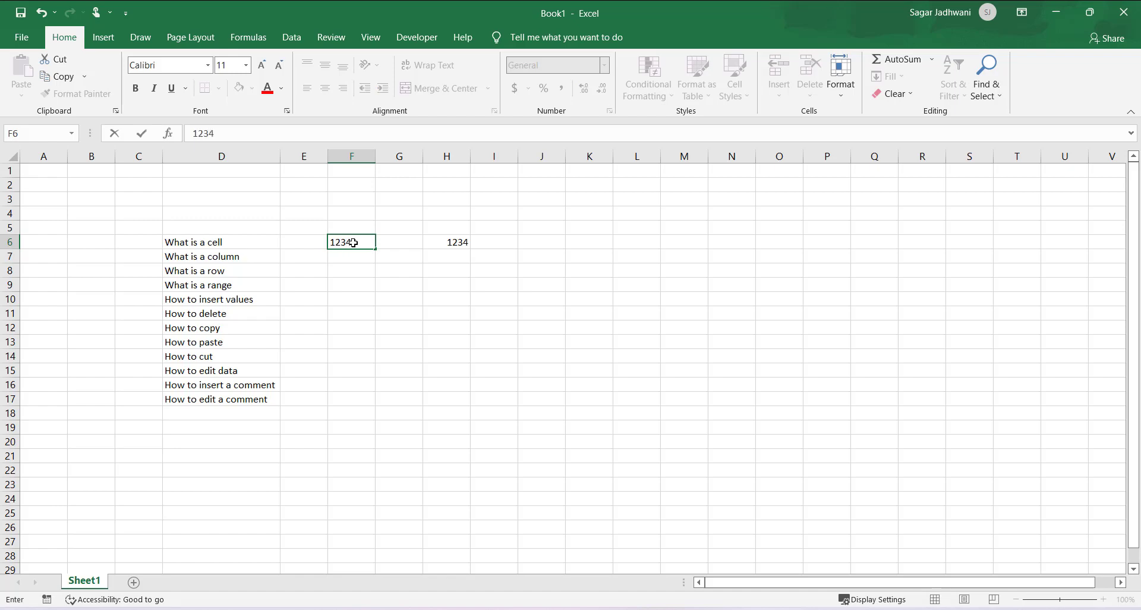
{"action": "key", "text": "Return"}
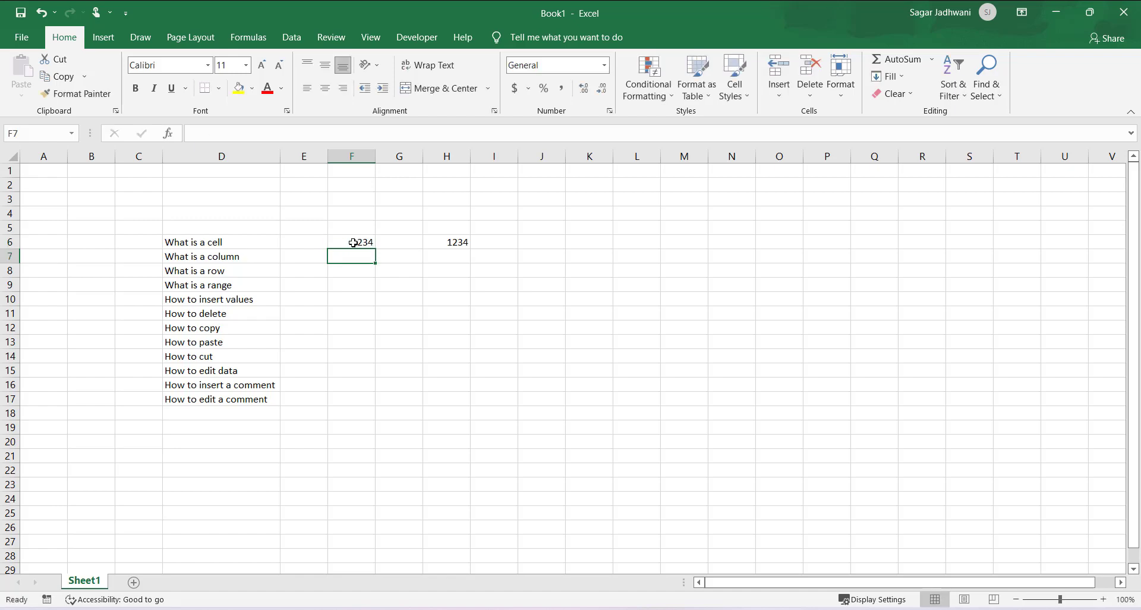
{"action": "left_click", "coordinate": [353, 243]}
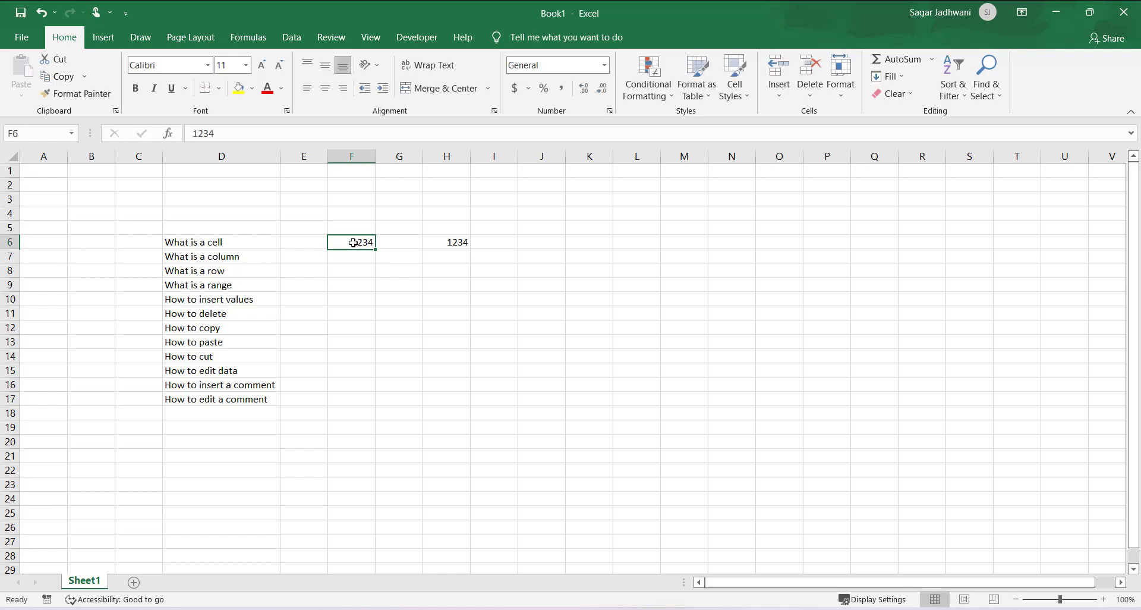
{"action": "type", "text": "S"}
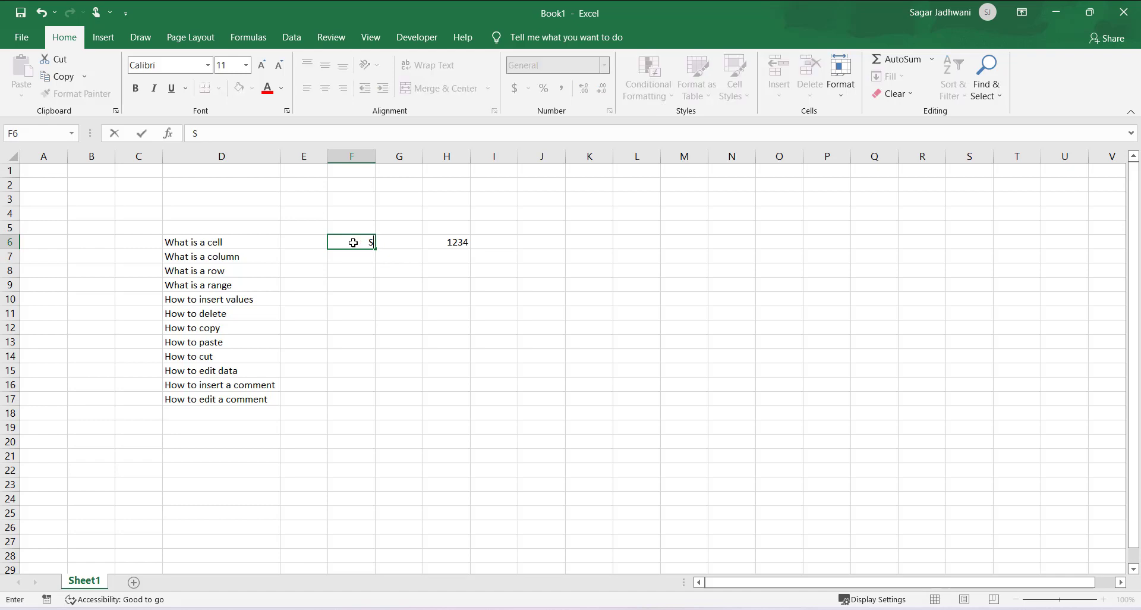
{"action": "type", "text": "ahfkgdn"}
{"action": "key", "text": "Return"}
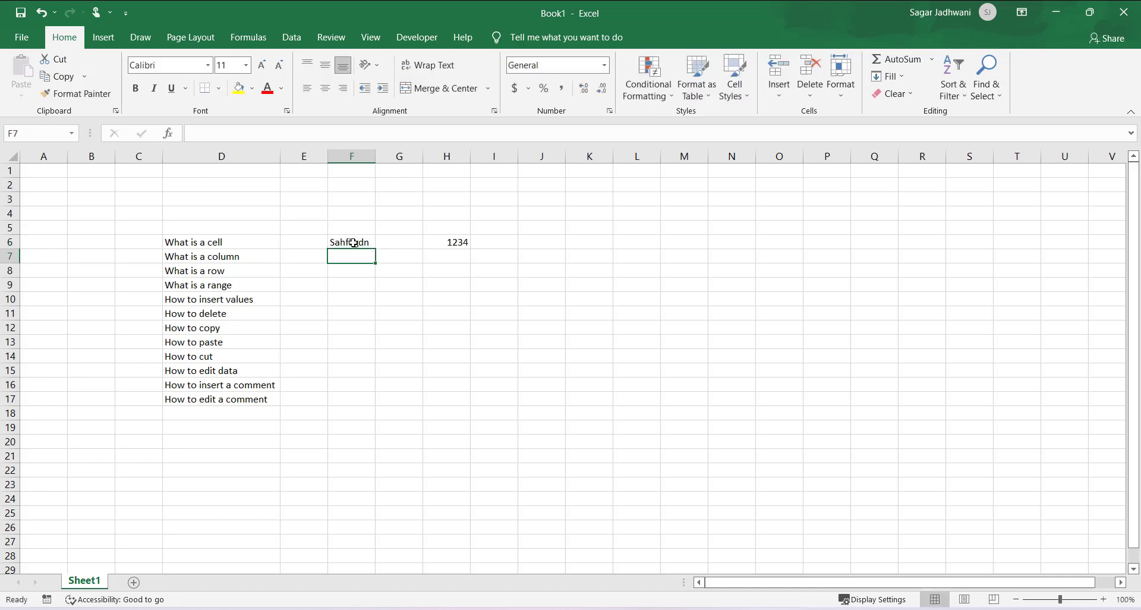
Replace the content of cell F6 with "We are learning the basics of excel" and autofit column F to it.
{"action": "left_click", "coordinate": [354, 242]}
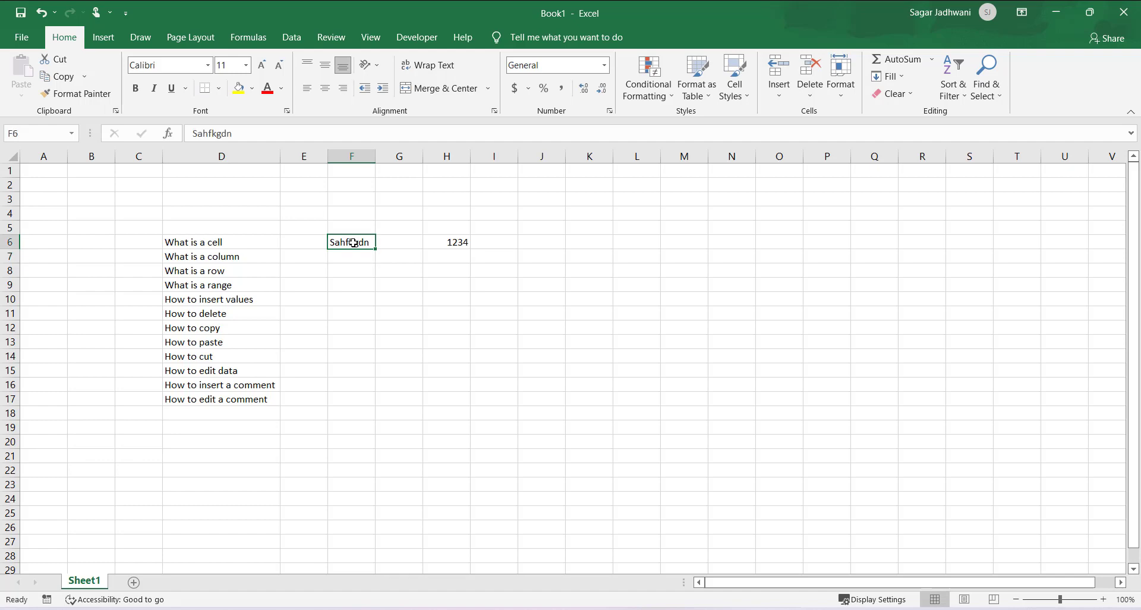
{"action": "type", "text": "We are le"}
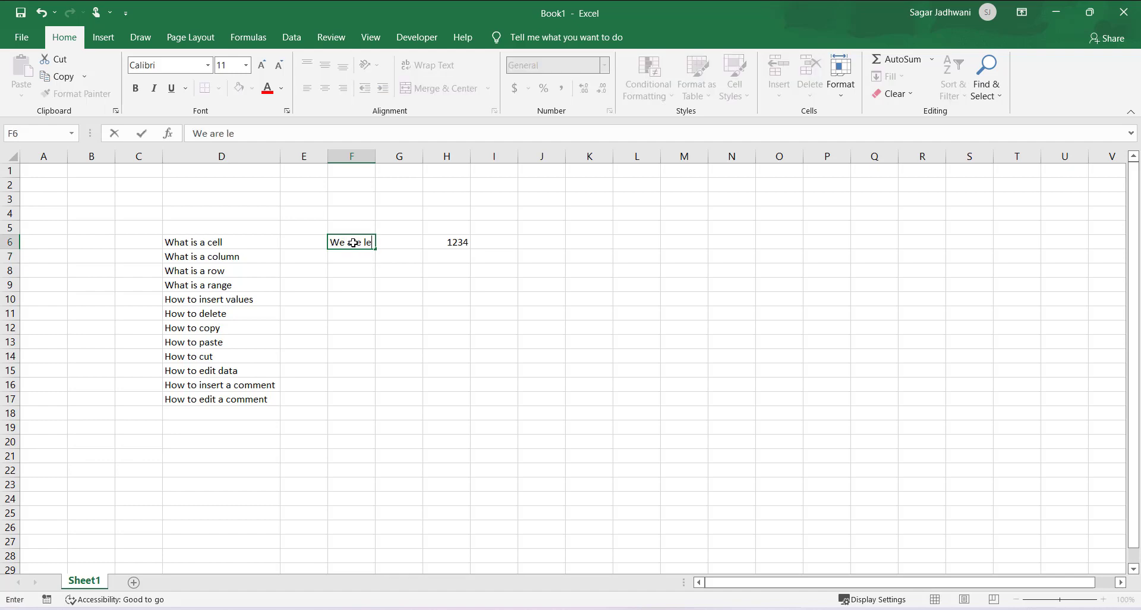
{"action": "type", "text": "arning the ba"}
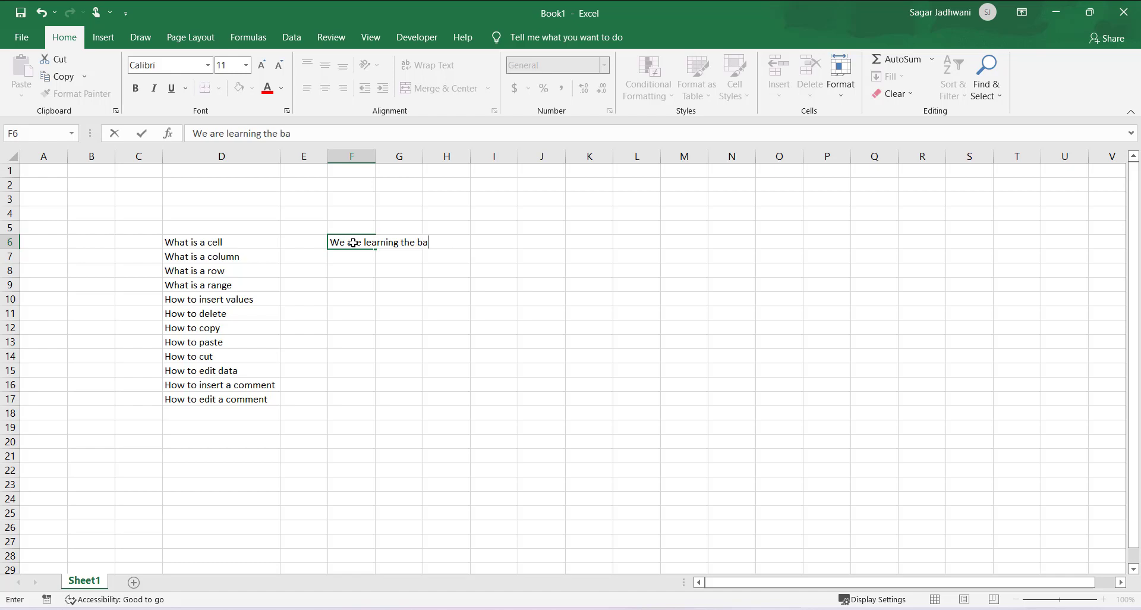
{"action": "type", "text": "sics of excel"}
{"action": "key", "text": "Return"}
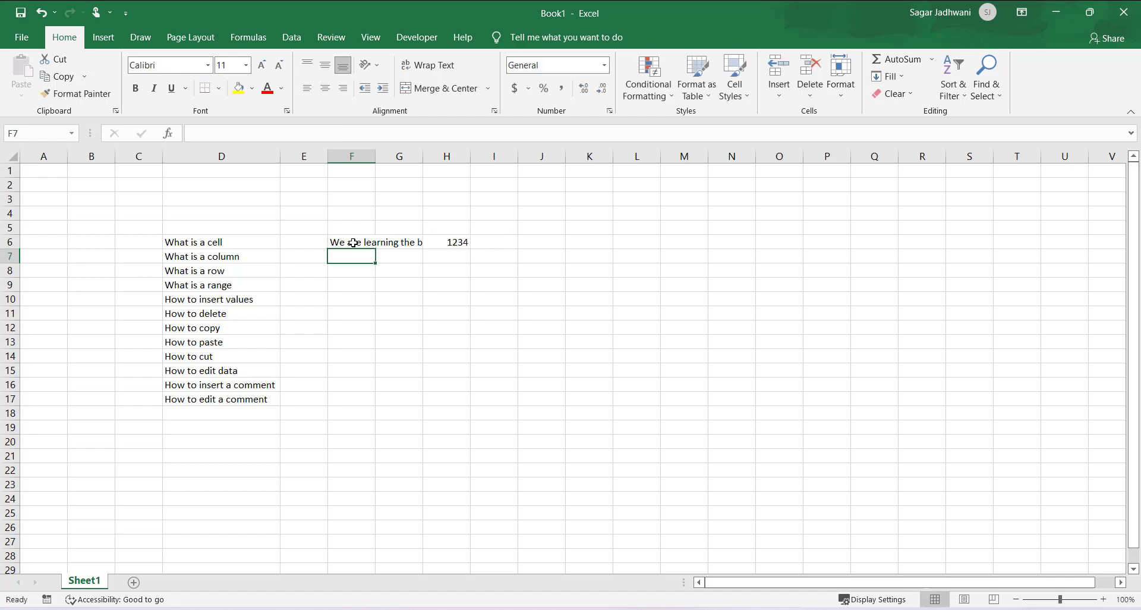
{"action": "left_click", "coordinate": [367, 237]}
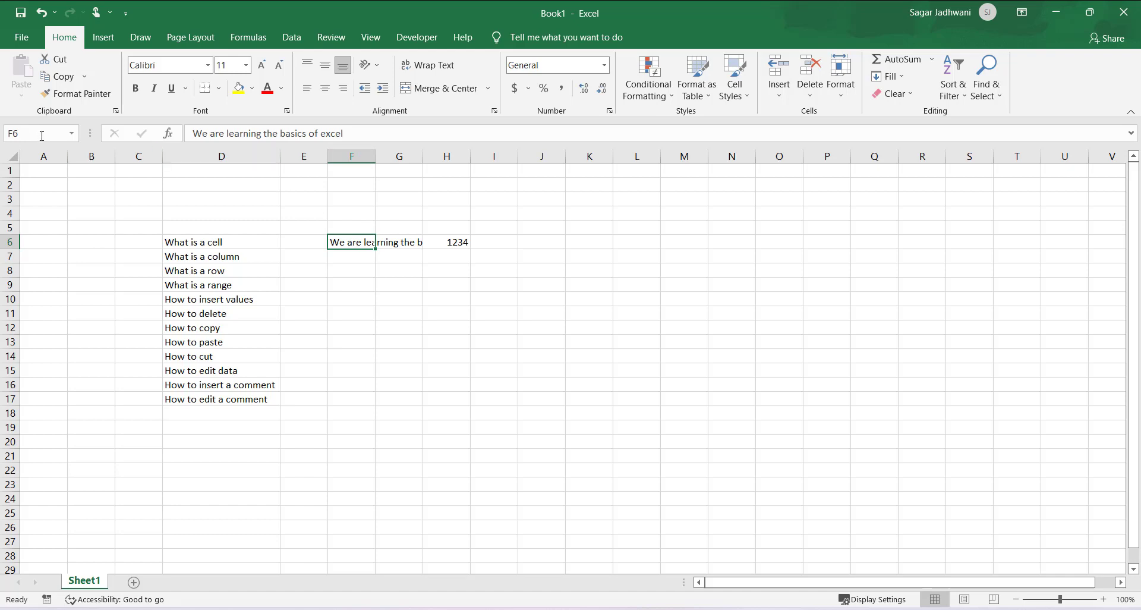
{"action": "double_click", "coordinate": [376, 155]}
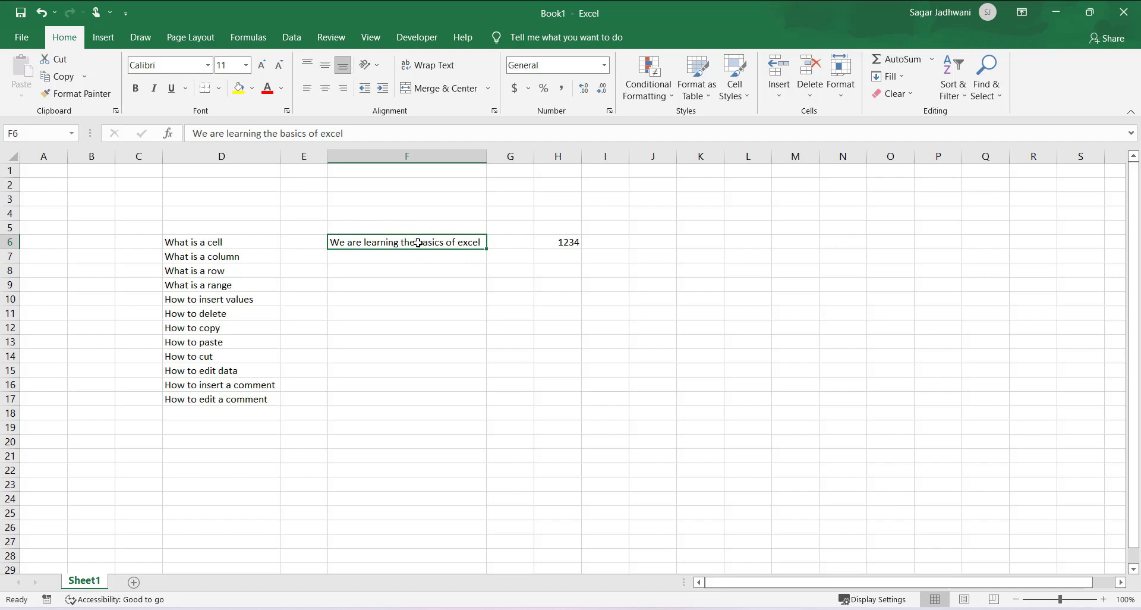
Append ". We will learn the advanced topics also." to the text in cell F6 and autofit column F.
{"action": "double_click", "coordinate": [473, 243]}
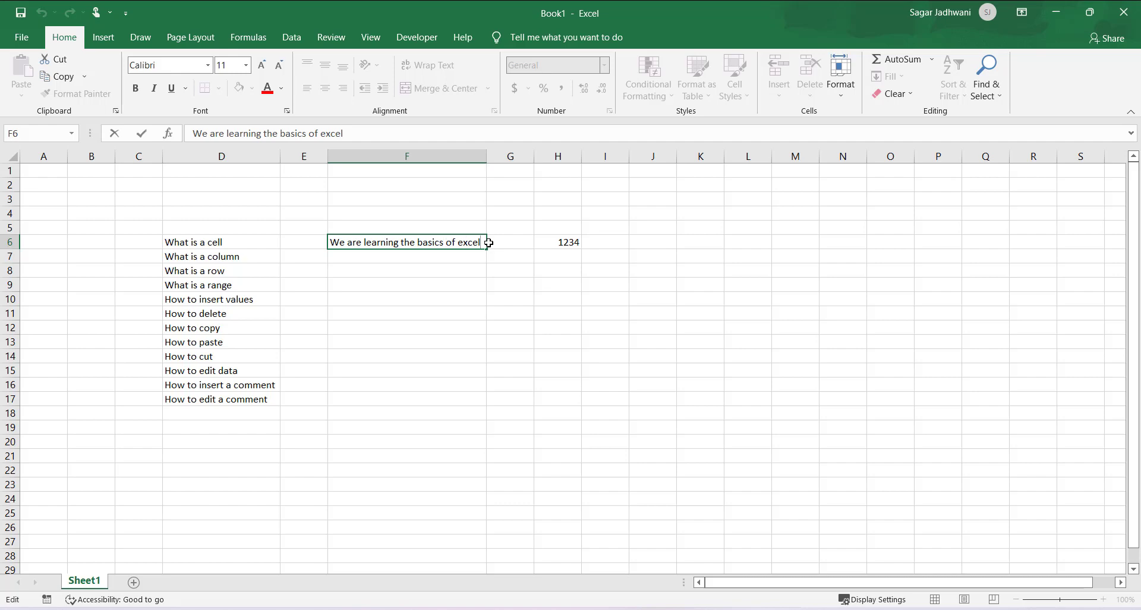
{"action": "type", "text": ". We will learn the advanced "}
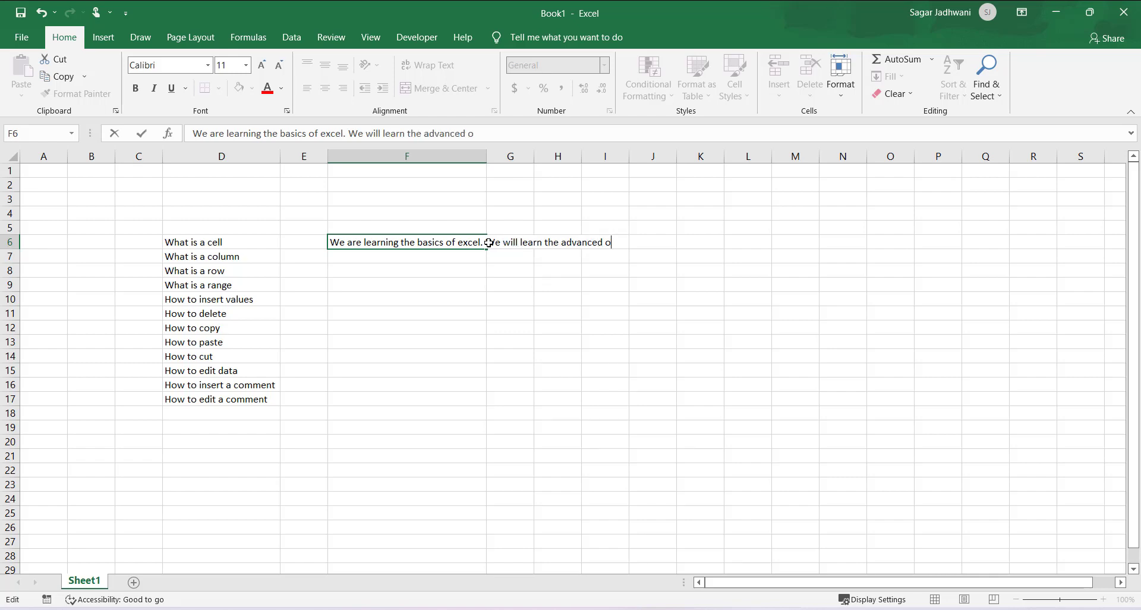
{"action": "type", "text": "topics also."}
{"action": "key", "text": "Return"}
{"action": "left_click", "coordinate": [472, 240]}
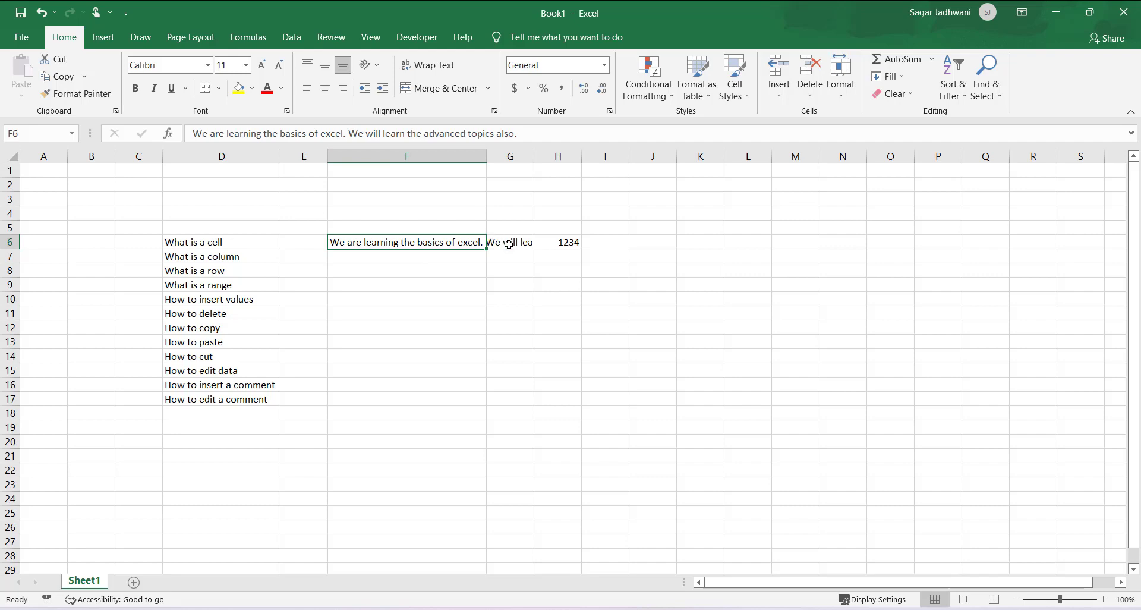
{"action": "double_click", "coordinate": [487, 156]}
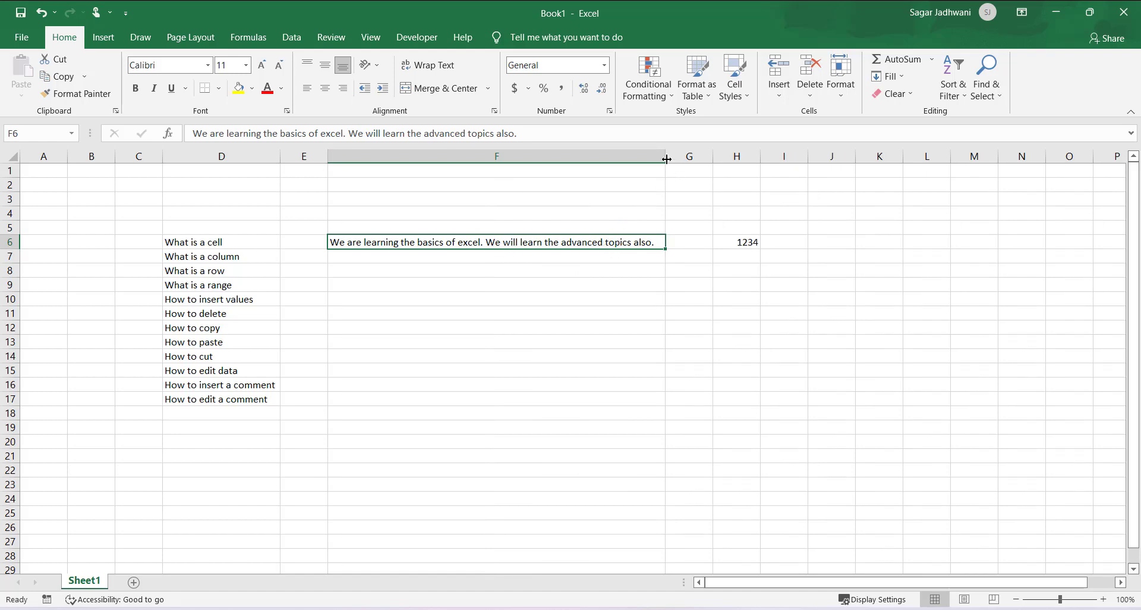
Narrow column F to roughly the width of the first sentence and turn on Wrap Text for cell F6.
{"action": "left_click_drag", "start_coordinate": [665, 156], "coordinate": [665, 156]}
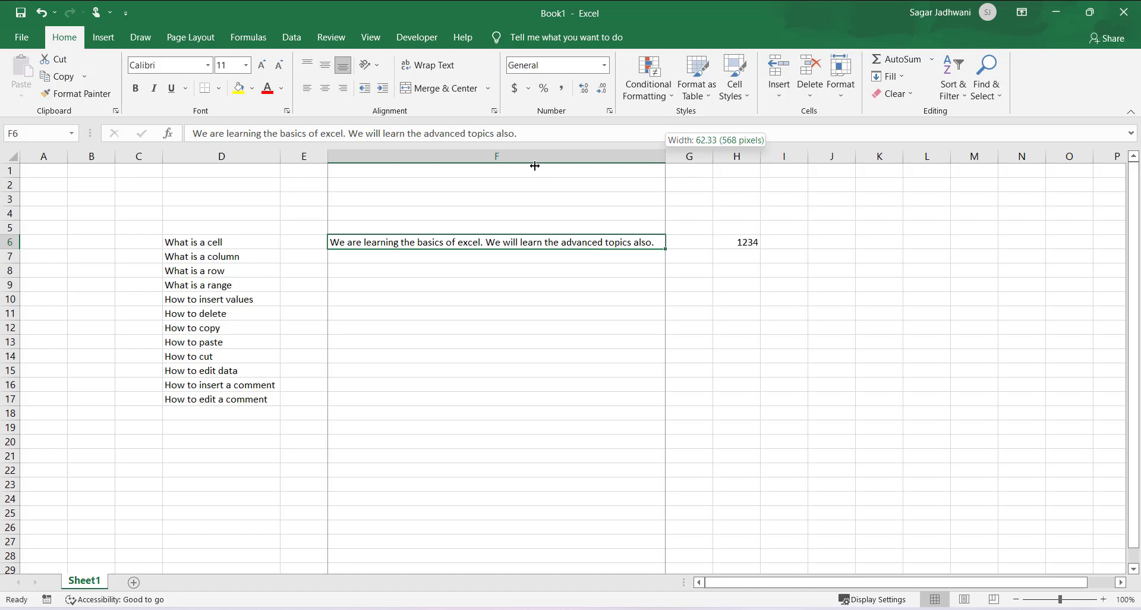
{"action": "left_click_drag", "start_coordinate": [523, 156], "coordinate": [498, 158]}
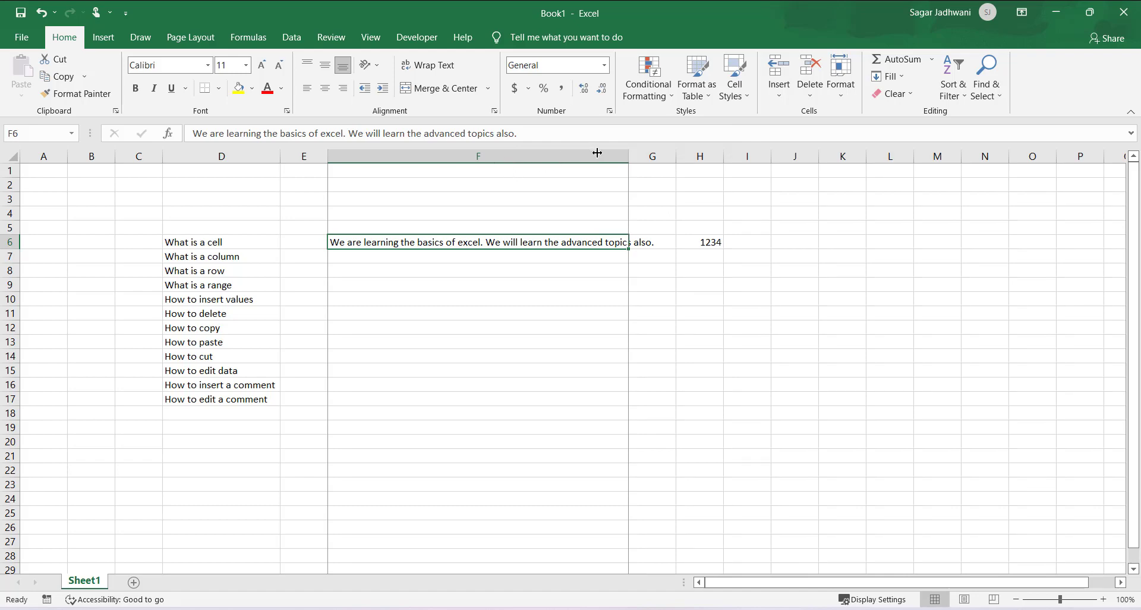
{"action": "left_click_drag", "start_coordinate": [628, 156], "coordinate": [495, 156]}
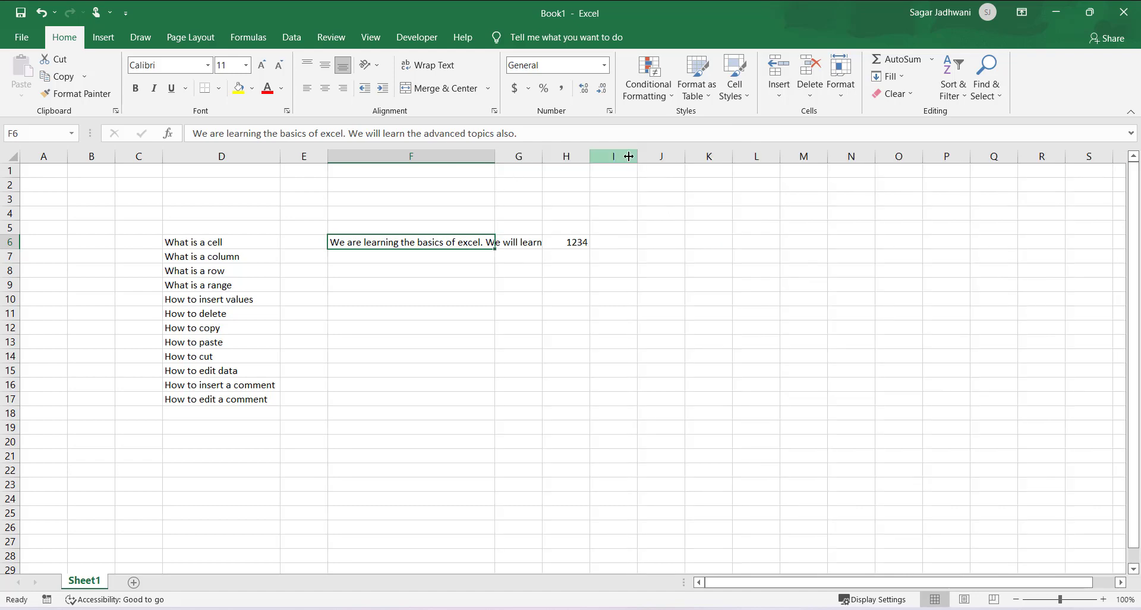
{"action": "left_click", "coordinate": [455, 260]}
{"action": "left_click", "coordinate": [467, 243]}
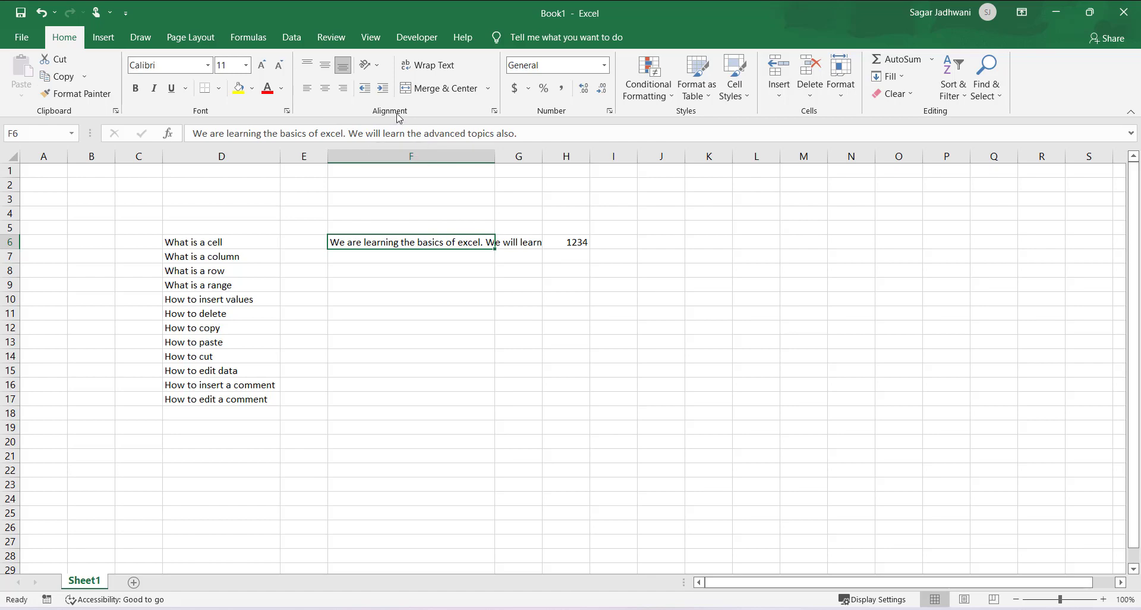
{"action": "left_click", "coordinate": [450, 70]}
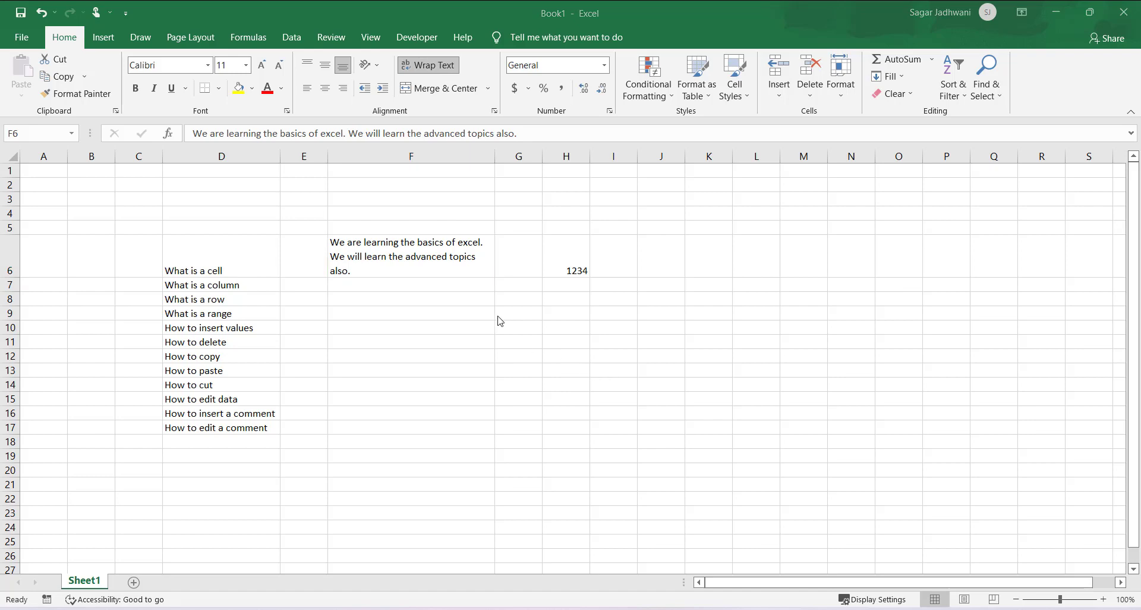
Edit cell F6 to remove the second sentence, leaving "We are learning the basics of excel.".
{"action": "left_click", "coordinate": [438, 263]}
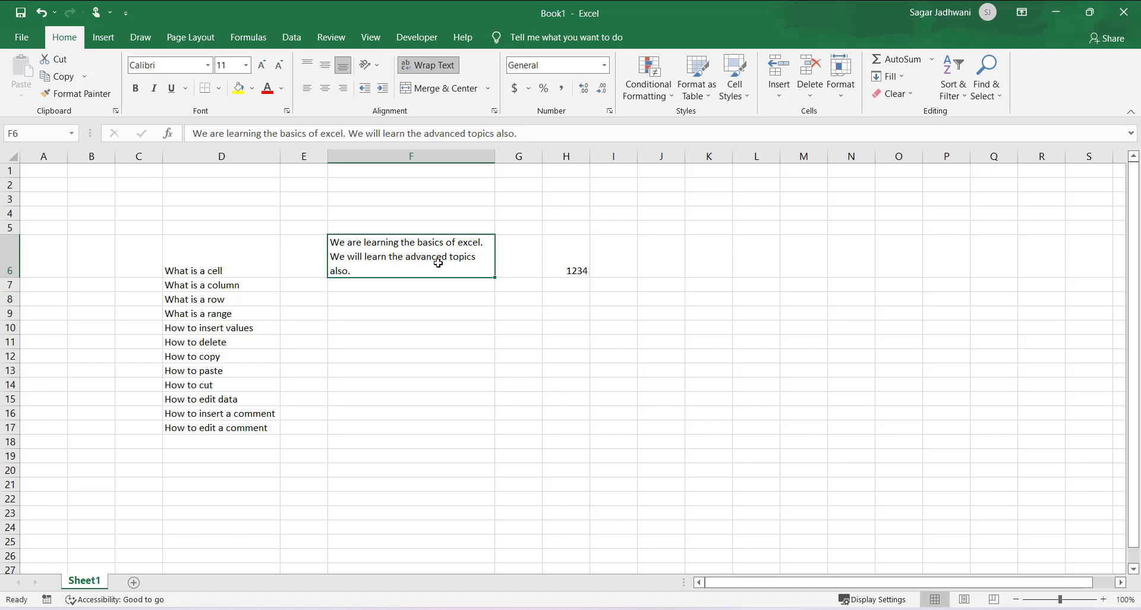
{"action": "key", "text": "F2"}
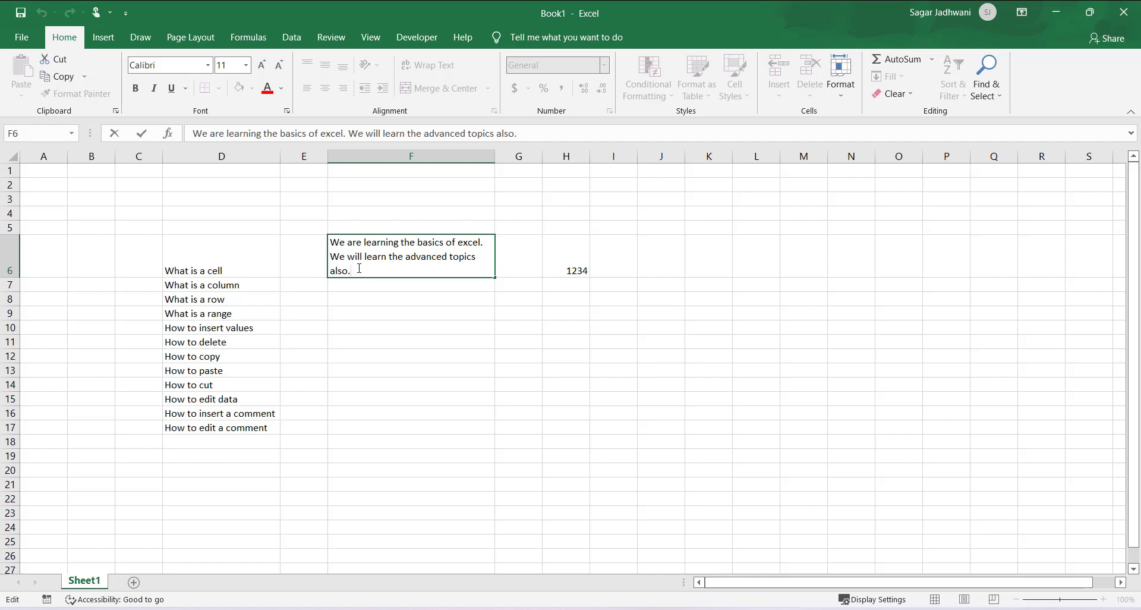
{"action": "key", "text": "BackSpace"}
{"action": "key", "text": "BackSpace"}
{"action": "key", "text": "BackSpace"}
{"action": "key", "text": "BackSpace"}
{"action": "key", "text": "BackSpace"}
{"action": "key", "text": "BackSpace"}
{"action": "key", "text": "BackSpace"}
{"action": "key", "text": "BackSpace"}
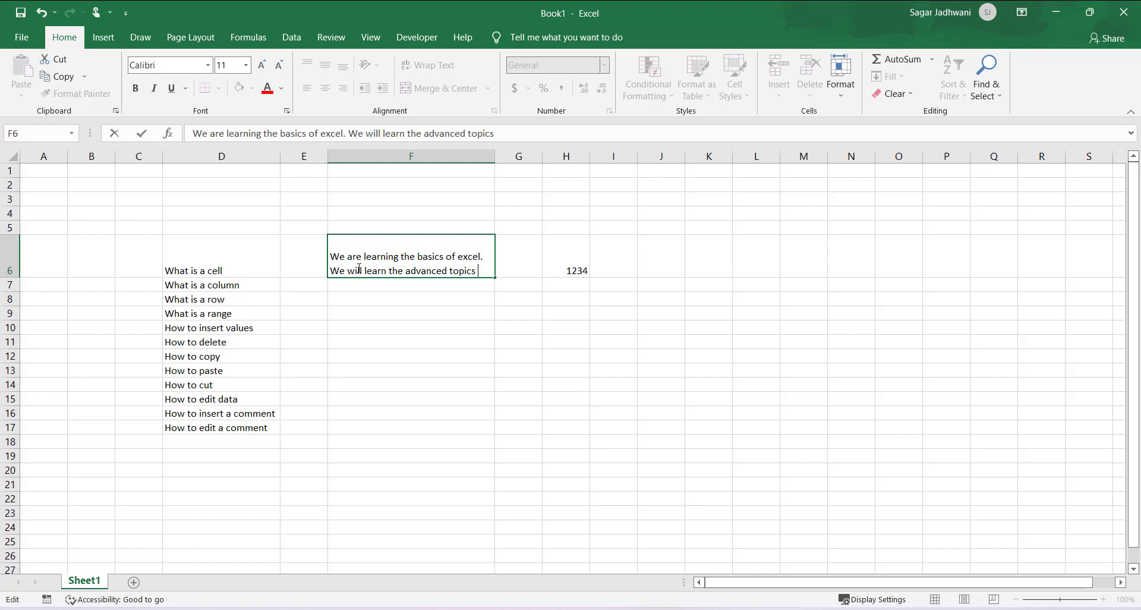
{"action": "key", "text": "BackSpace"}
{"action": "key", "text": "BackSpace"}
{"action": "key", "text": "BackSpace"}
{"action": "key", "text": "BackSpace"}
{"action": "key", "text": "BackSpace"}
{"action": "key", "text": "BackSpace"}
{"action": "key", "text": "BackSpace"}
{"action": "key", "text": "BackSpace"}
{"action": "key", "text": "BackSpace"}
{"action": "key", "text": "BackSpace"}
{"action": "key", "text": "BackSpace"}
{"action": "key", "text": "BackSpace"}
{"action": "key", "text": "BackSpace"}
{"action": "key", "text": "BackSpace"}
{"action": "key", "text": "BackSpace"}
{"action": "key", "text": "BackSpace"}
{"action": "key", "text": "BackSpace"}
{"action": "key", "text": "BackSpace"}
{"action": "key", "text": "BackSpace"}
{"action": "key", "text": "BackSpace"}
{"action": "key", "text": "BackSpace"}
{"action": "key", "text": "BackSpace"}
{"action": "key", "text": "BackSpace"}
{"action": "key", "text": "BackSpace"}
{"action": "key", "text": "BackSpace"}
{"action": "key", "text": "BackSpace"}
{"action": "key", "text": "BackSpace"}
{"action": "key", "text": "BackSpace"}
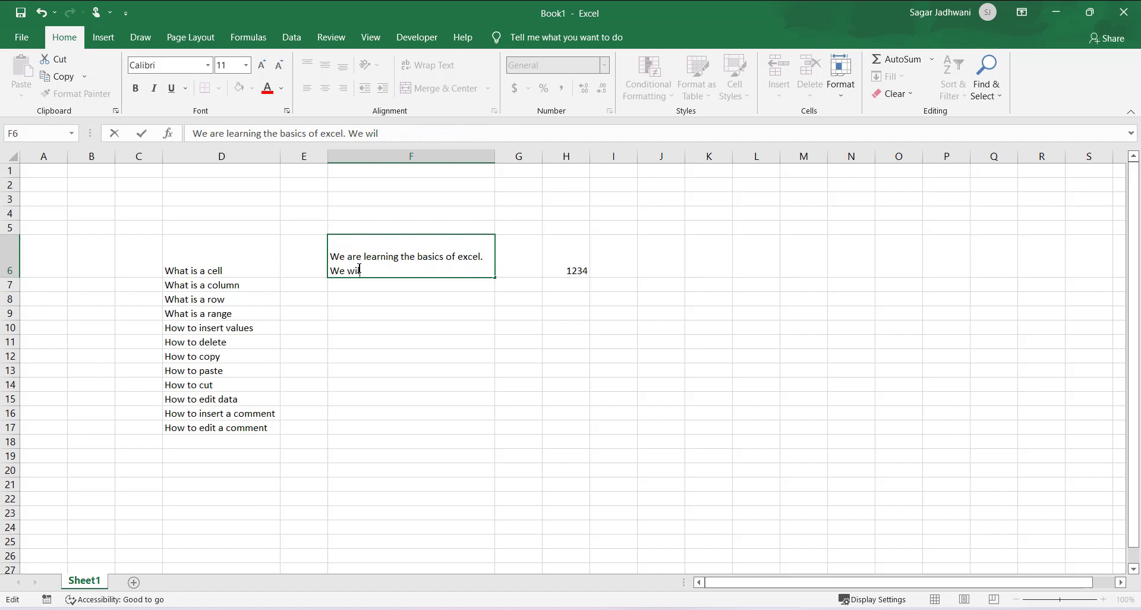
{"action": "key", "text": "BackSpace"}
{"action": "key", "text": "BackSpace"}
{"action": "key", "text": "BackSpace"}
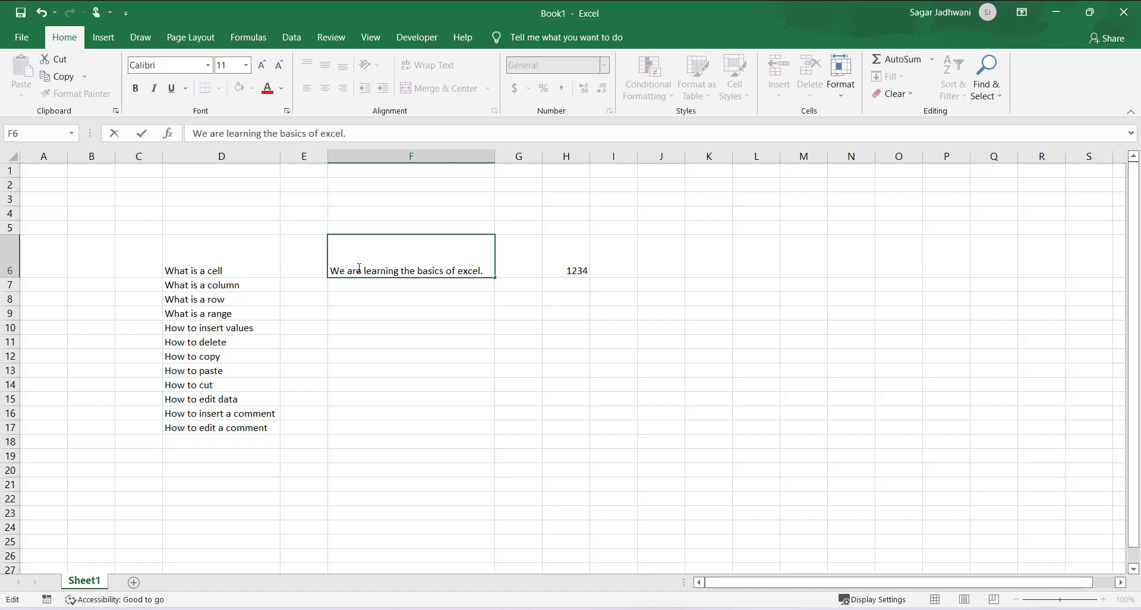
{"action": "key", "text": "Return"}
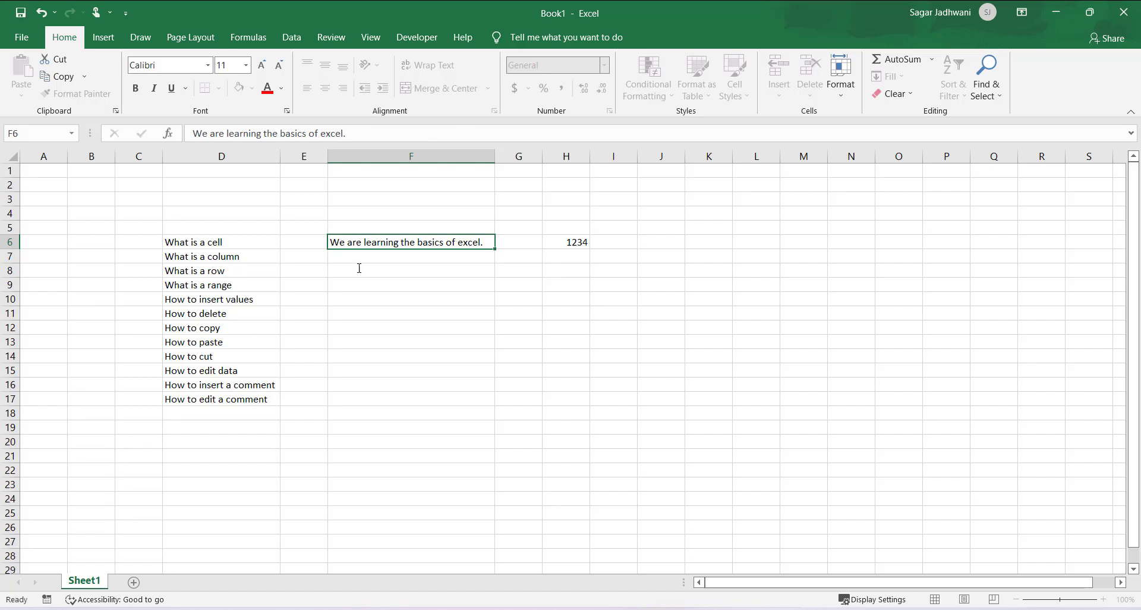
{"action": "left_click", "coordinate": [410, 240]}
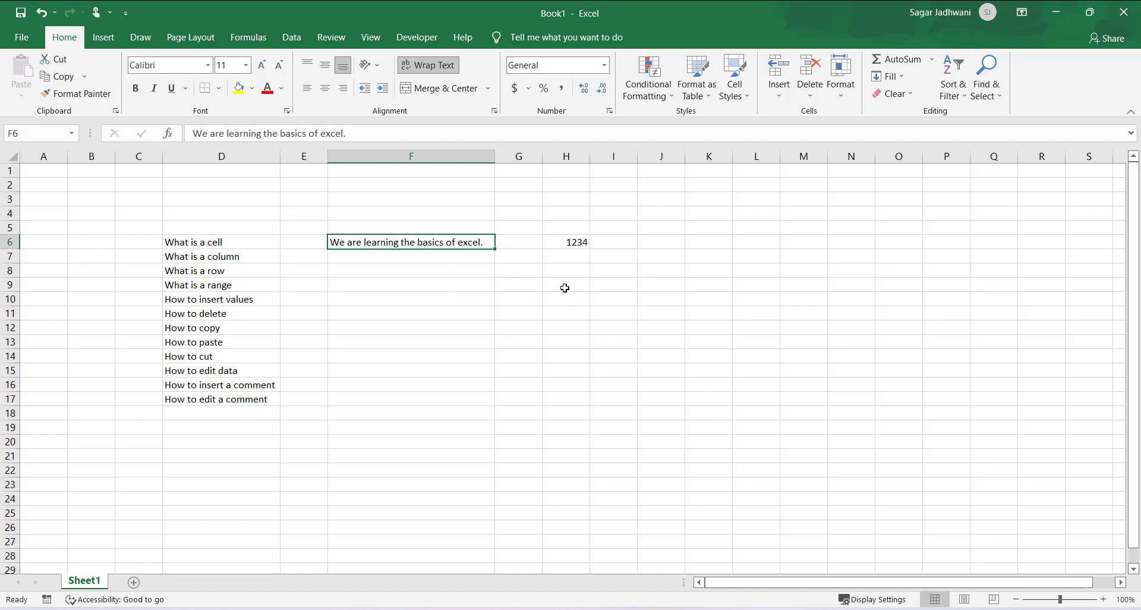
{"action": "left_click", "coordinate": [389, 272]}
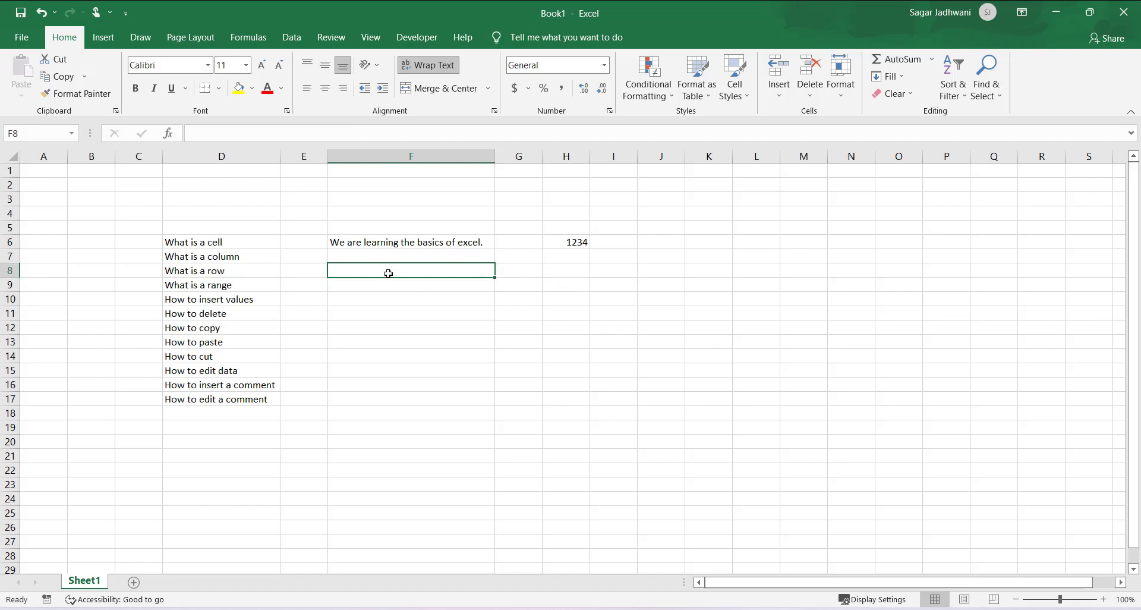
{"action": "left_click", "coordinate": [479, 244]}
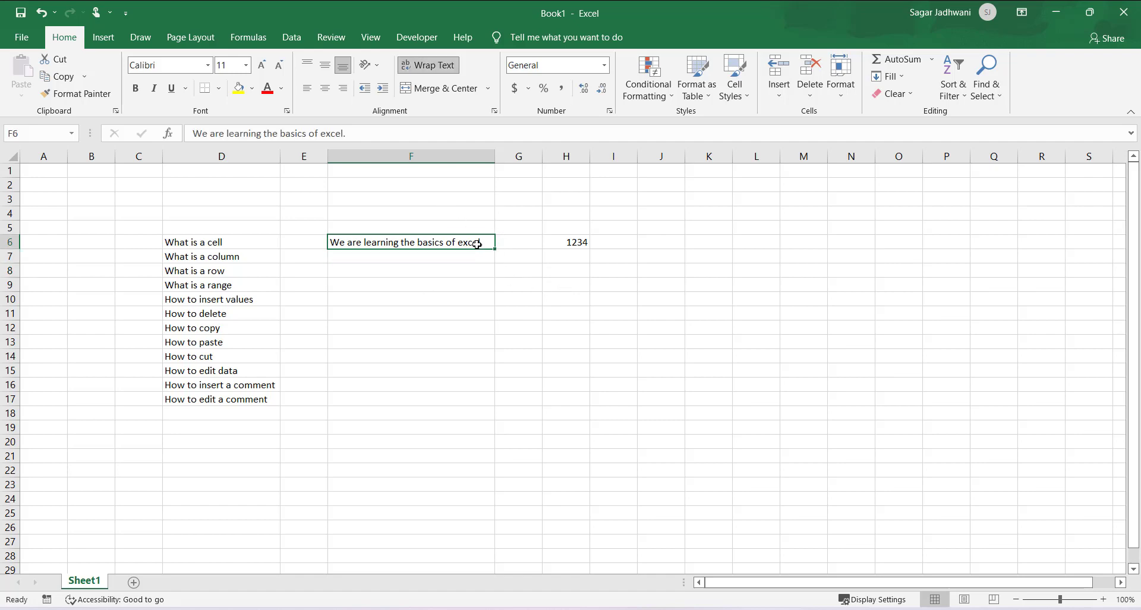
{"action": "left_click", "coordinate": [405, 283]}
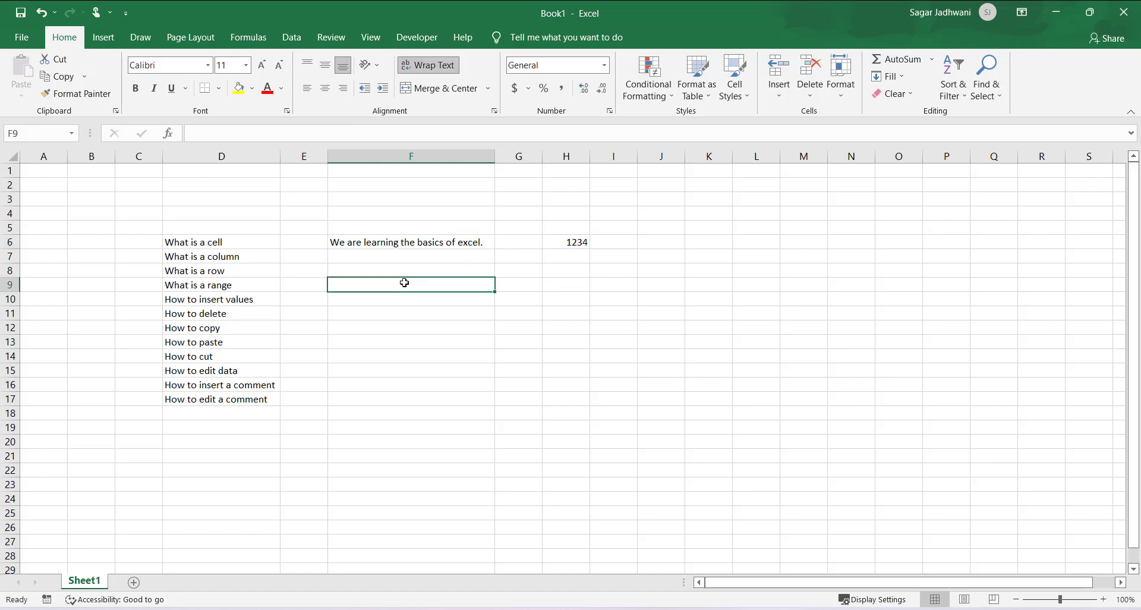
Delete the sentence in cell F6.
{"action": "left_click", "coordinate": [264, 315]}
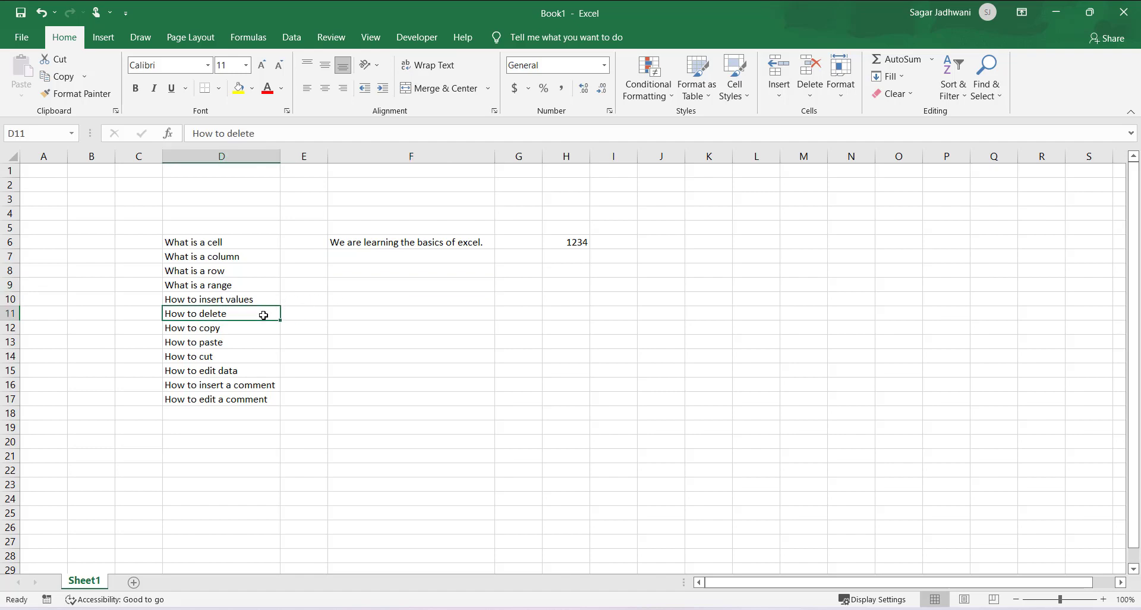
{"action": "left_click", "coordinate": [443, 282]}
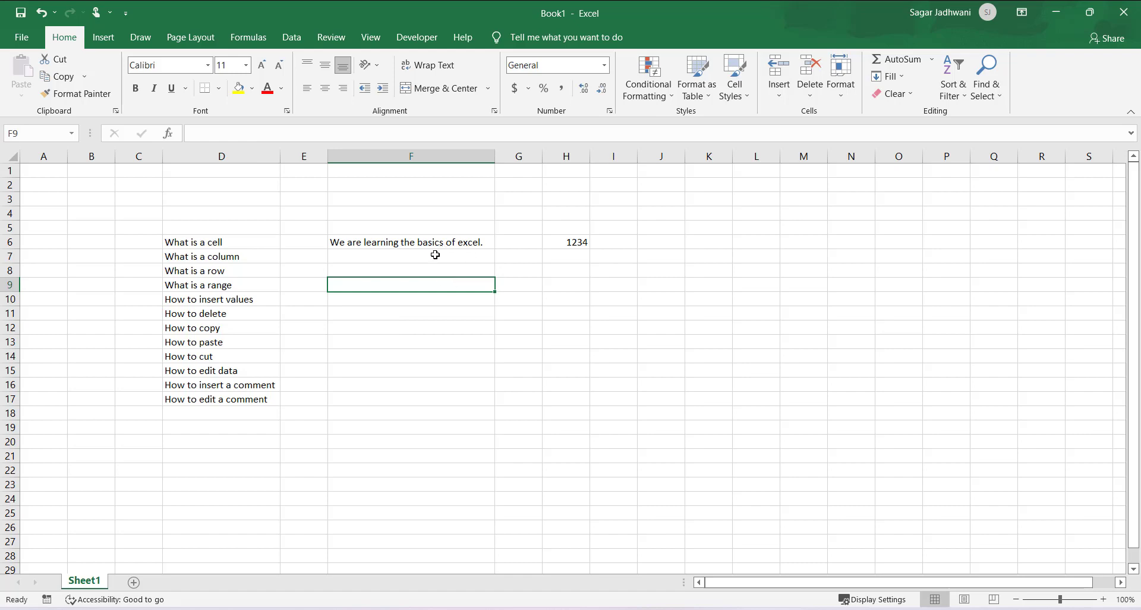
{"action": "left_click", "coordinate": [471, 239]}
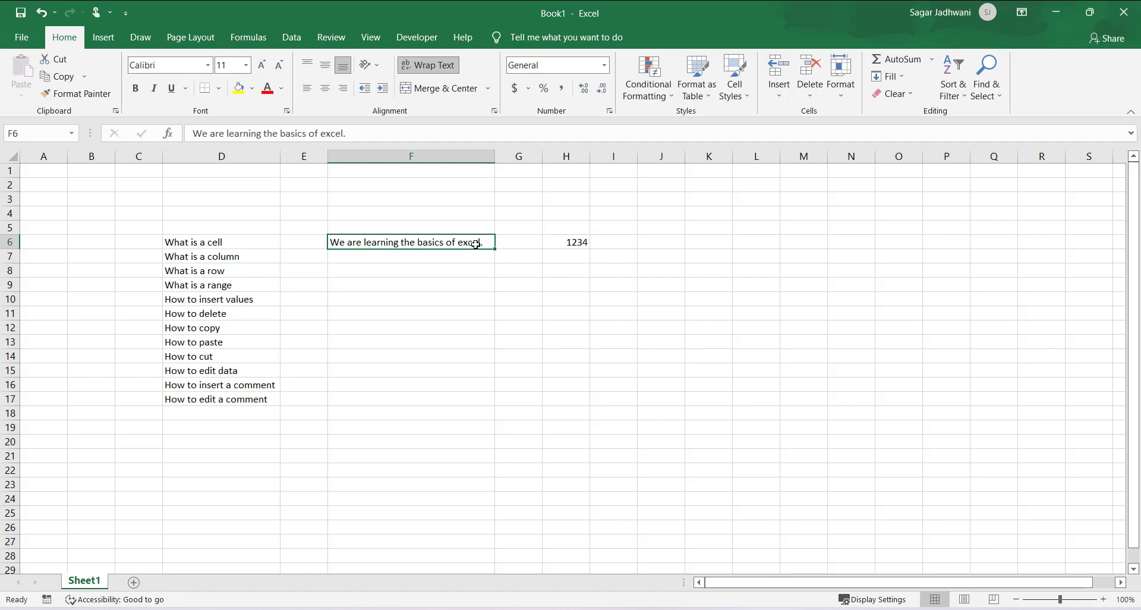
{"action": "key", "text": "Delete"}
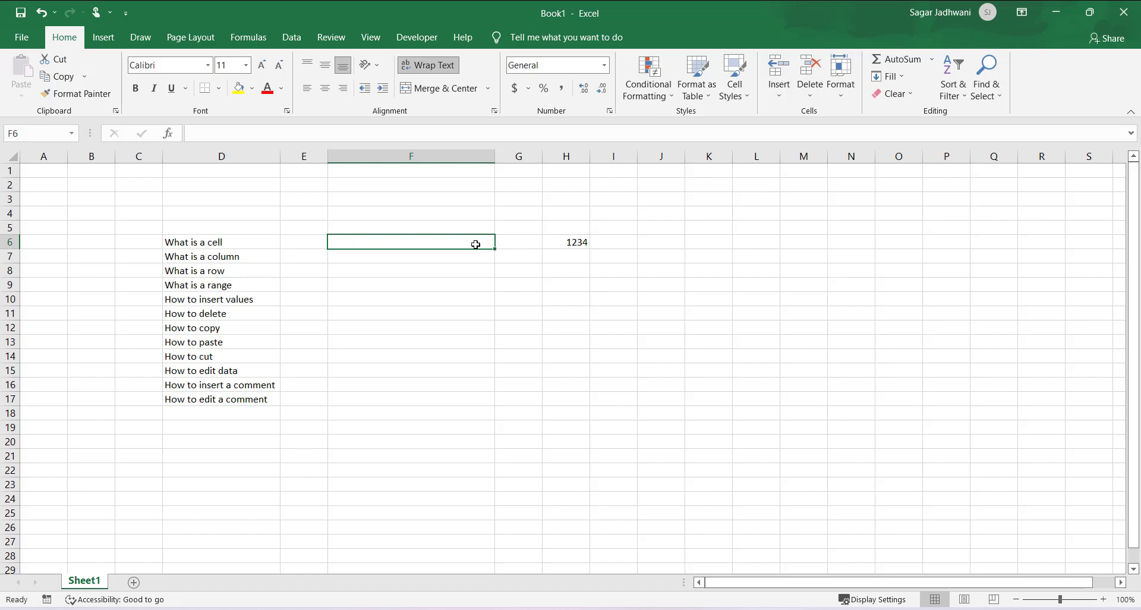
Clear the contents of cell H6, which holds the number 1234.
{"action": "left_click", "coordinate": [578, 244]}
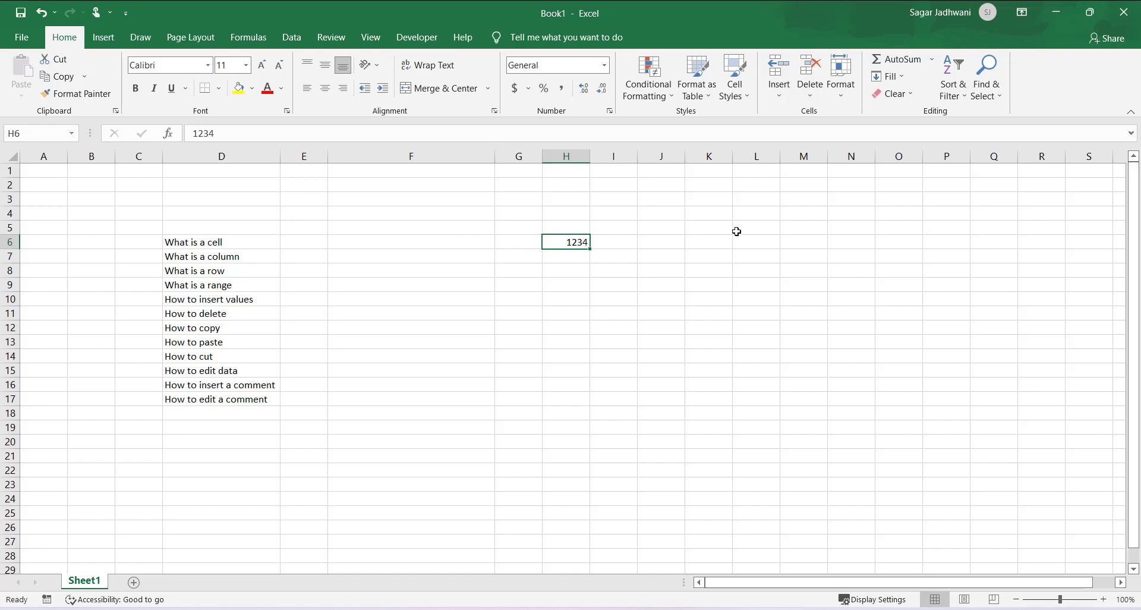
{"action": "right_click", "coordinate": [563, 241]}
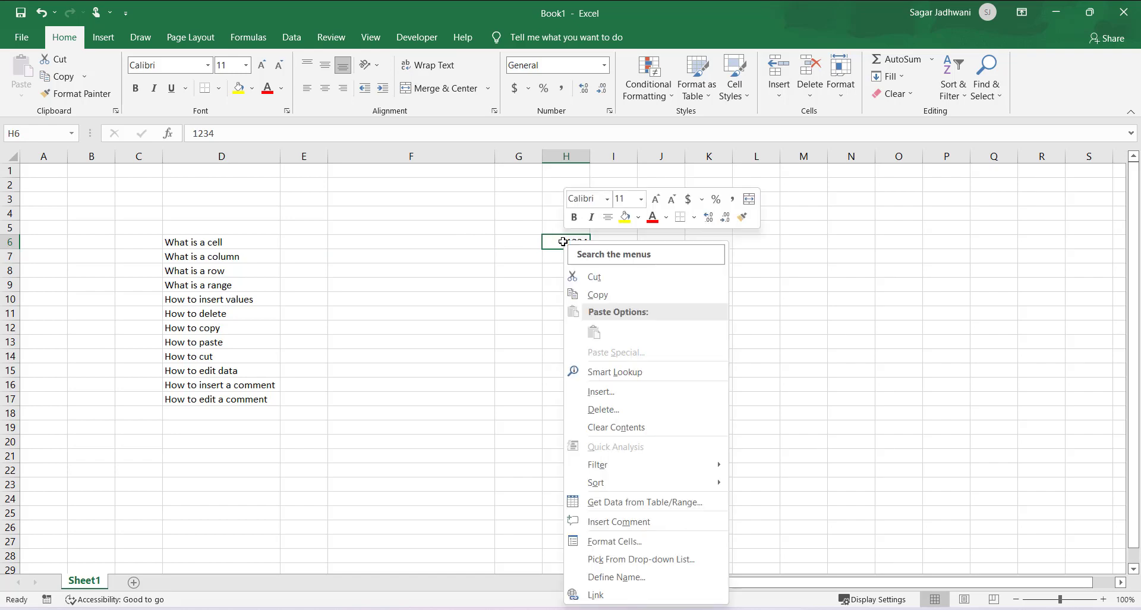
{"action": "left_click", "coordinate": [666, 434]}
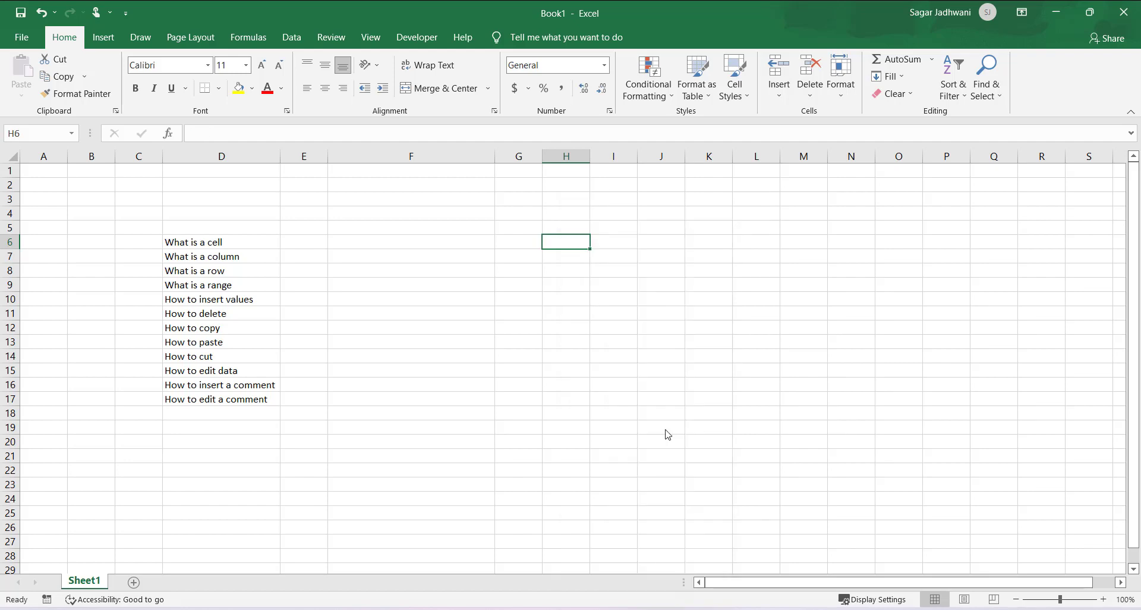
Copy "How to paste" from cell D13 and paste it into cell F5.
{"action": "left_click", "coordinate": [246, 341]}
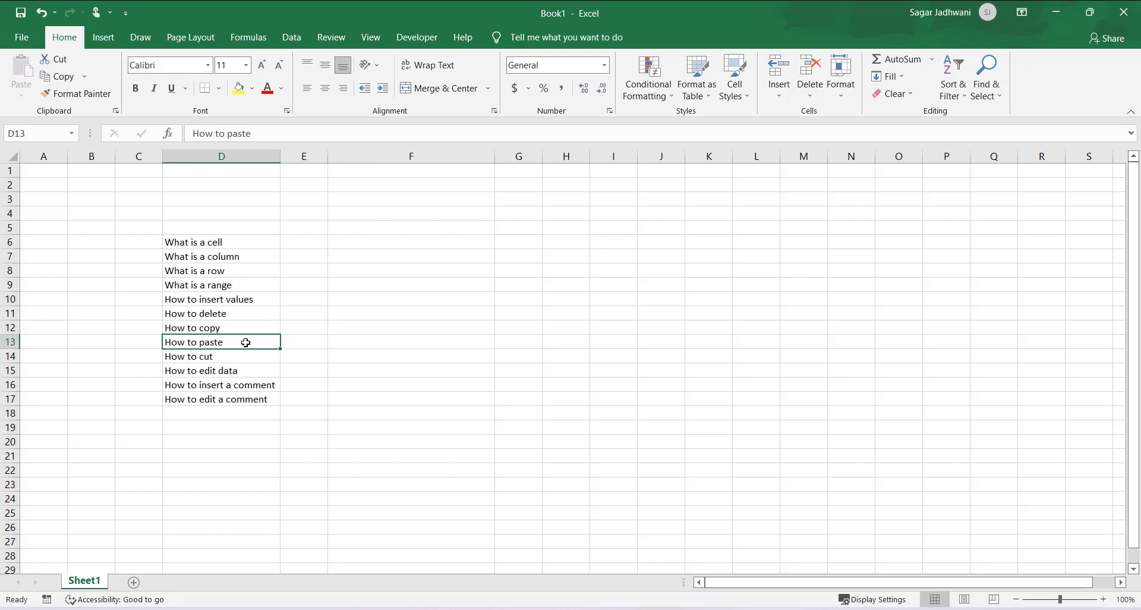
{"action": "left_click", "coordinate": [398, 271]}
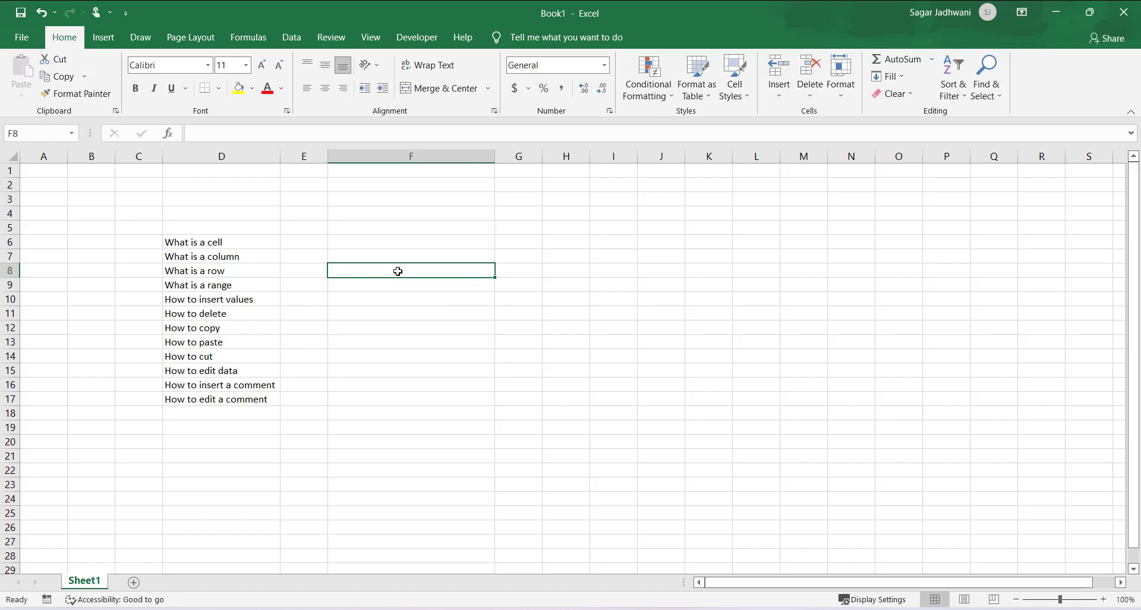
{"action": "left_click", "coordinate": [242, 341]}
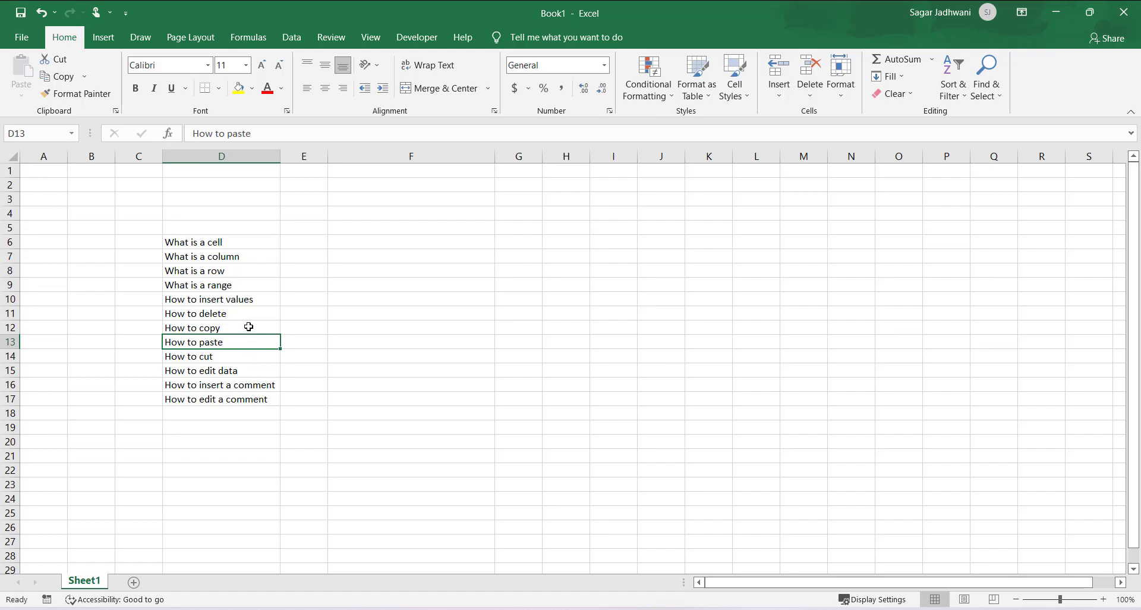
{"action": "left_click", "coordinate": [249, 327]}
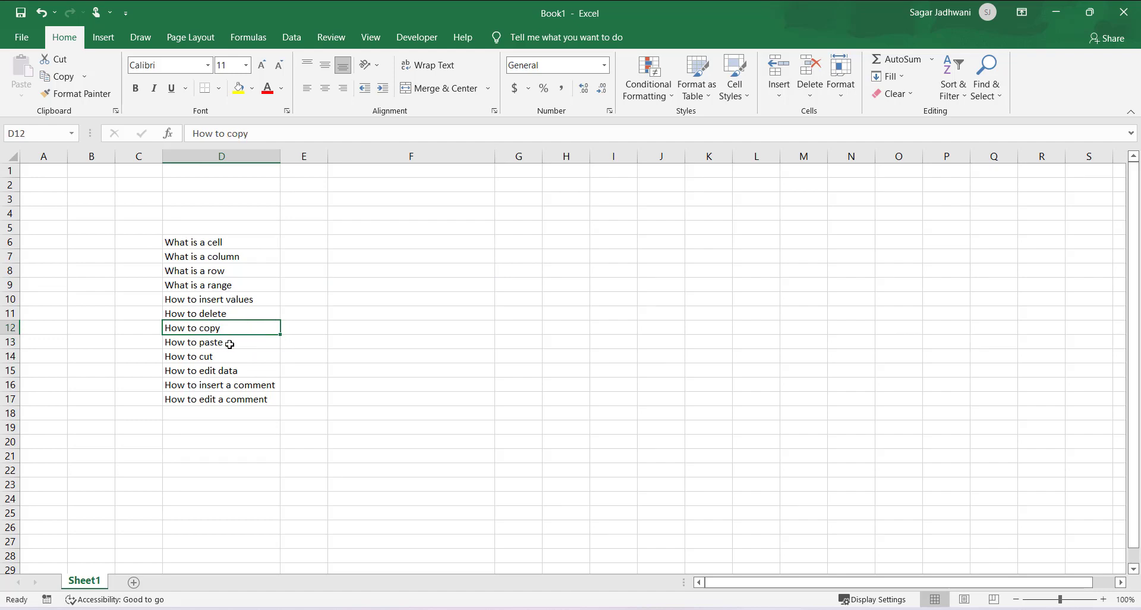
{"action": "left_click", "coordinate": [230, 343]}
{"action": "left_click", "coordinate": [236, 328]}
{"action": "left_click", "coordinate": [228, 342]}
{"action": "left_click", "coordinate": [236, 331]}
{"action": "left_click", "coordinate": [228, 344]}
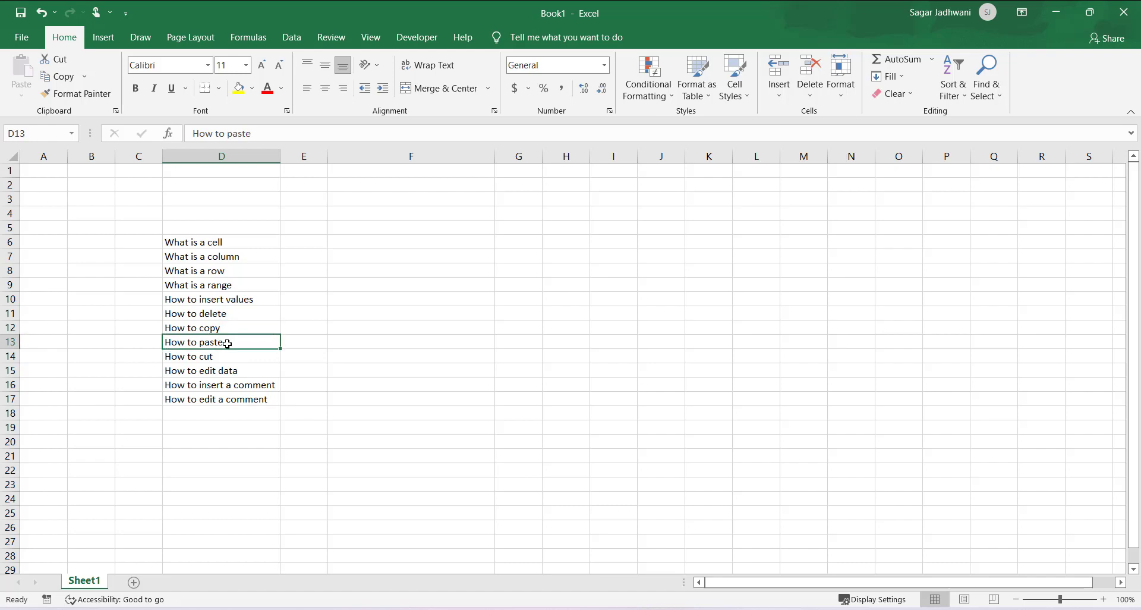
{"action": "key", "text": "ctrl+c"}
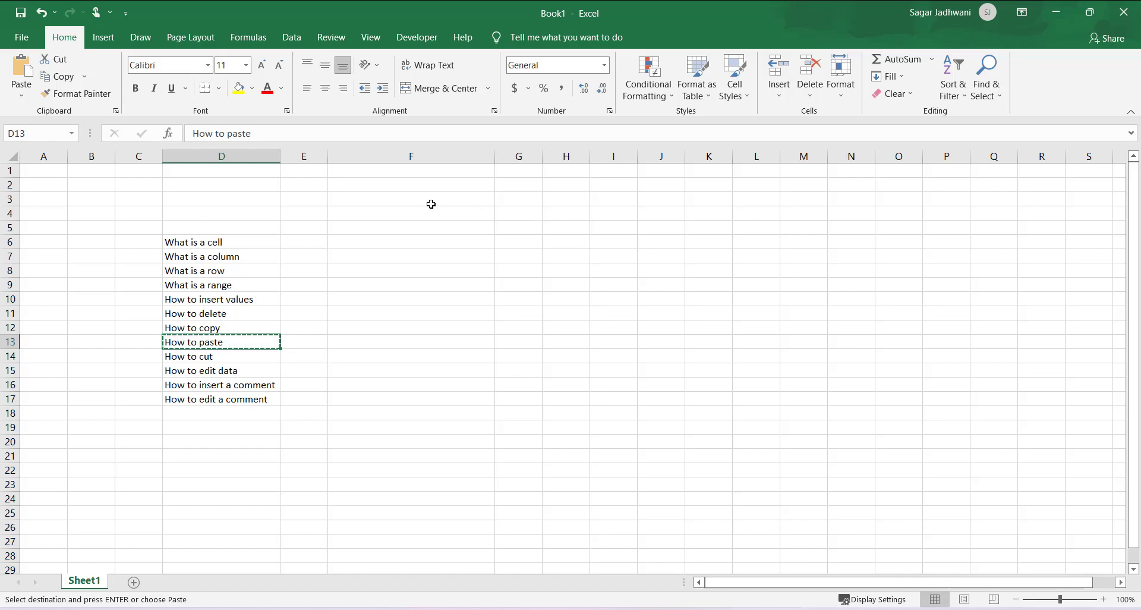
{"action": "left_click", "coordinate": [403, 230]}
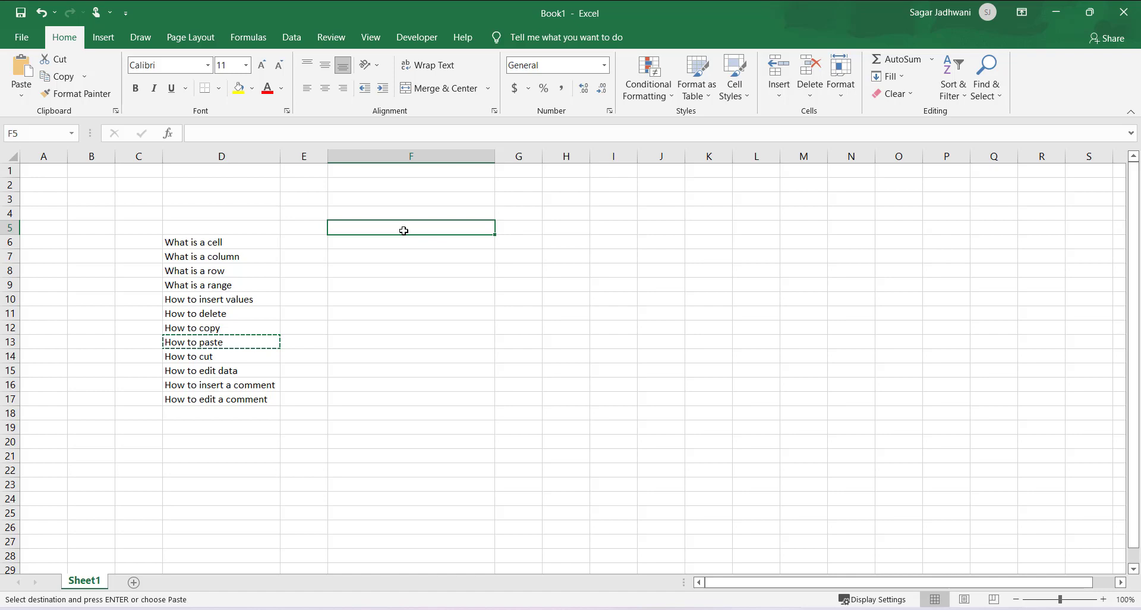
{"action": "key", "text": "ctrl+v"}
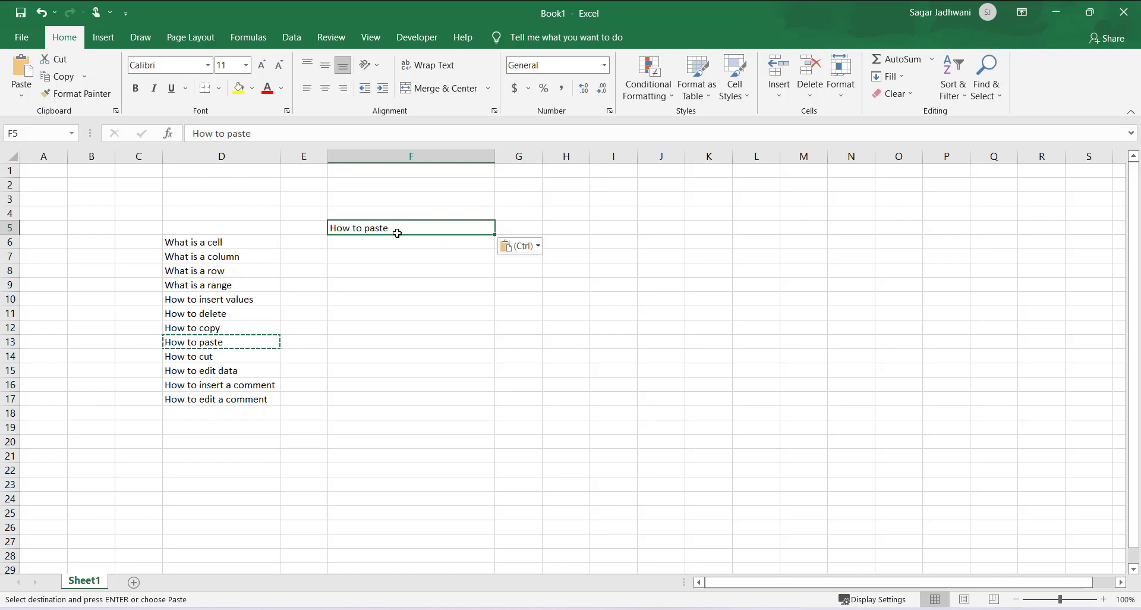
Cancel the active copy selection, then cut "How to paste" from cell F5 and paste it into cell F16.
{"action": "left_click", "coordinate": [264, 327]}
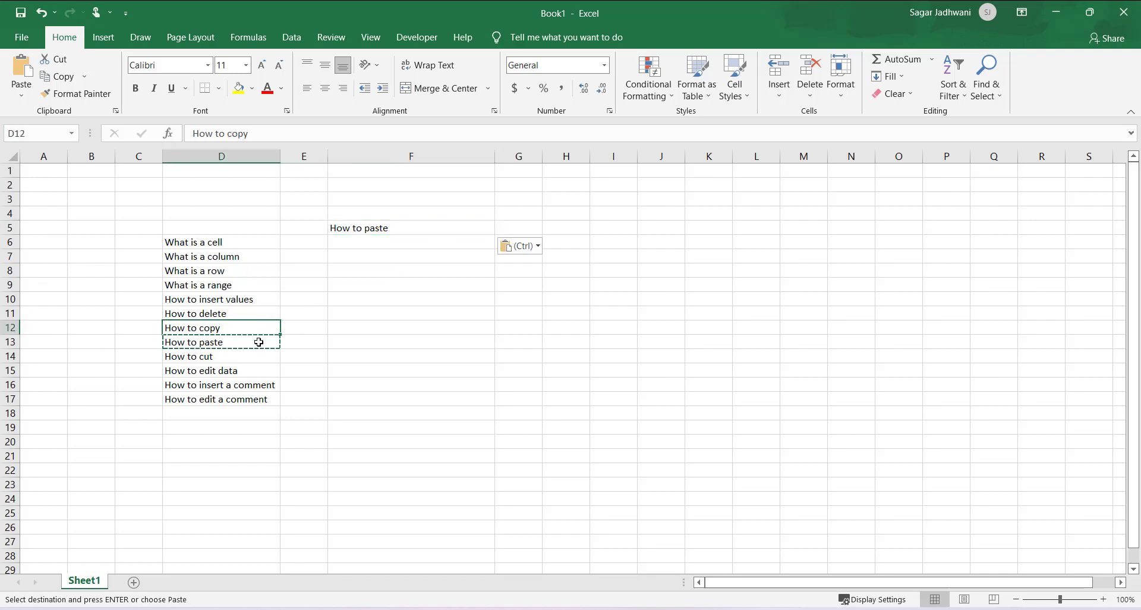
{"action": "left_click", "coordinate": [259, 342]}
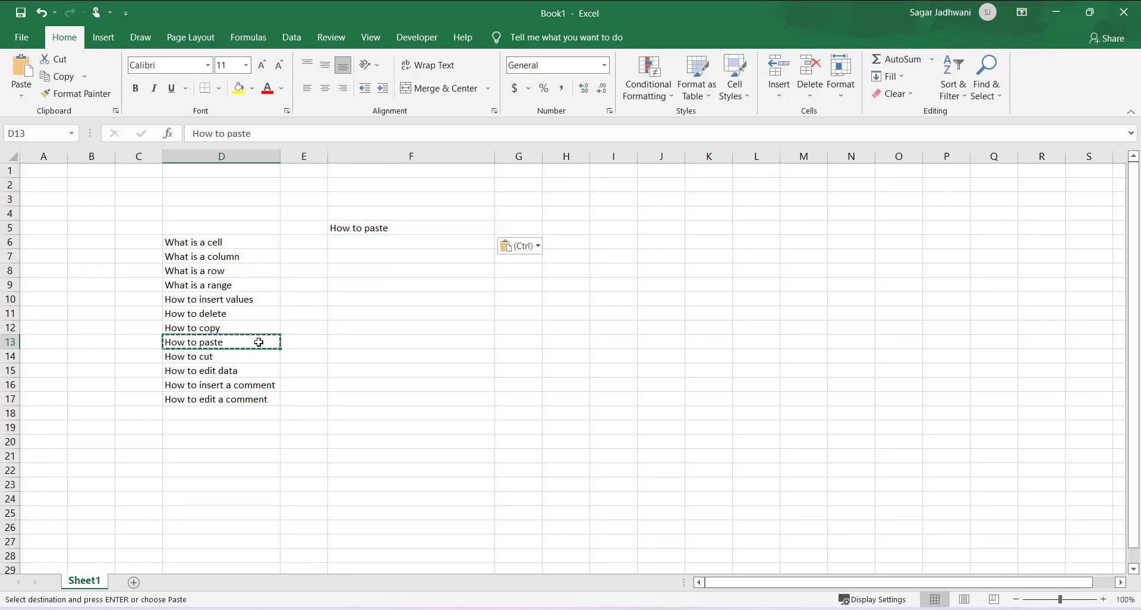
{"action": "left_click", "coordinate": [409, 227]}
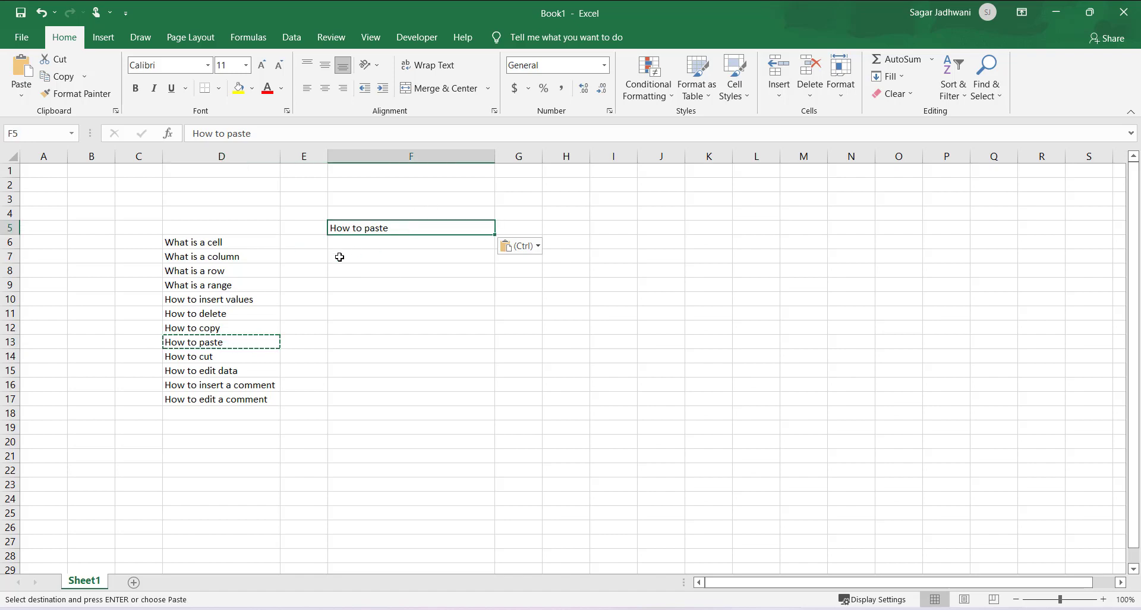
{"action": "left_click", "coordinate": [244, 355]}
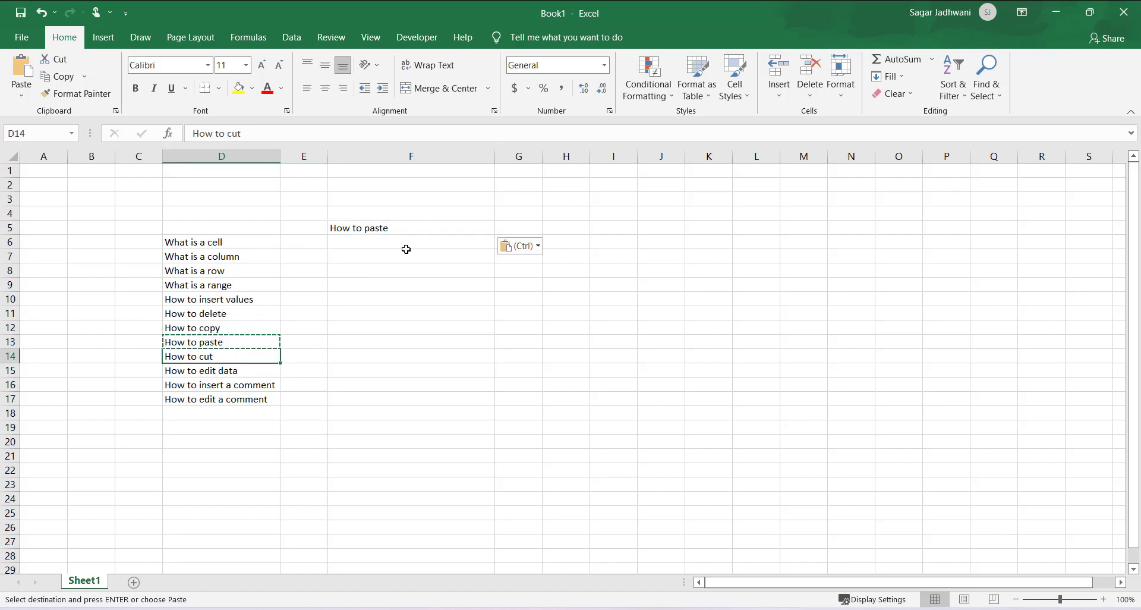
{"action": "left_click", "coordinate": [410, 229]}
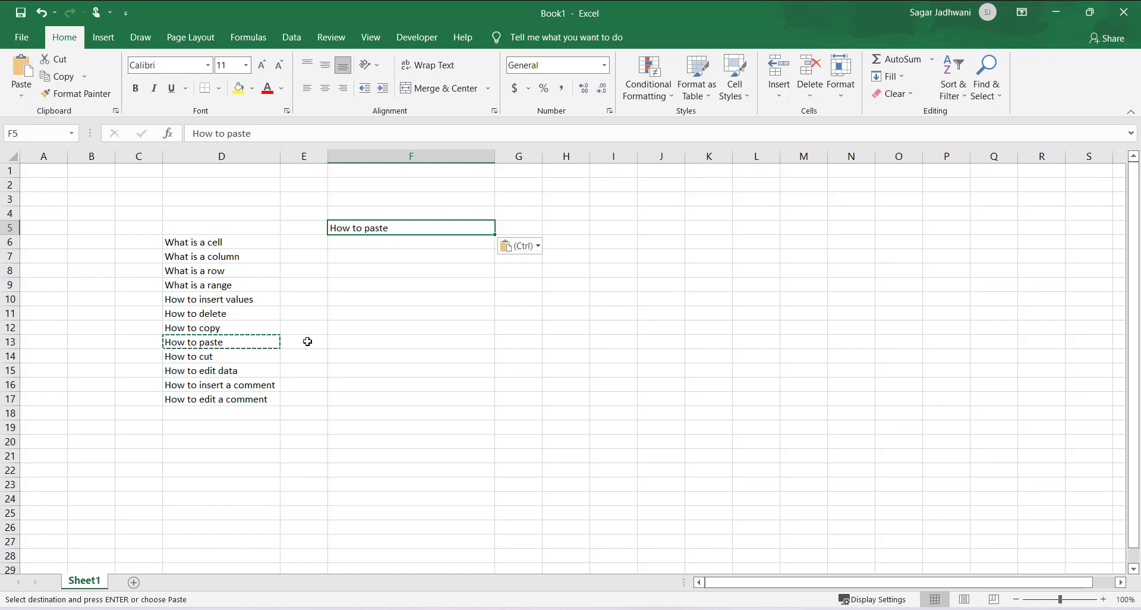
{"action": "key", "text": "Escape"}
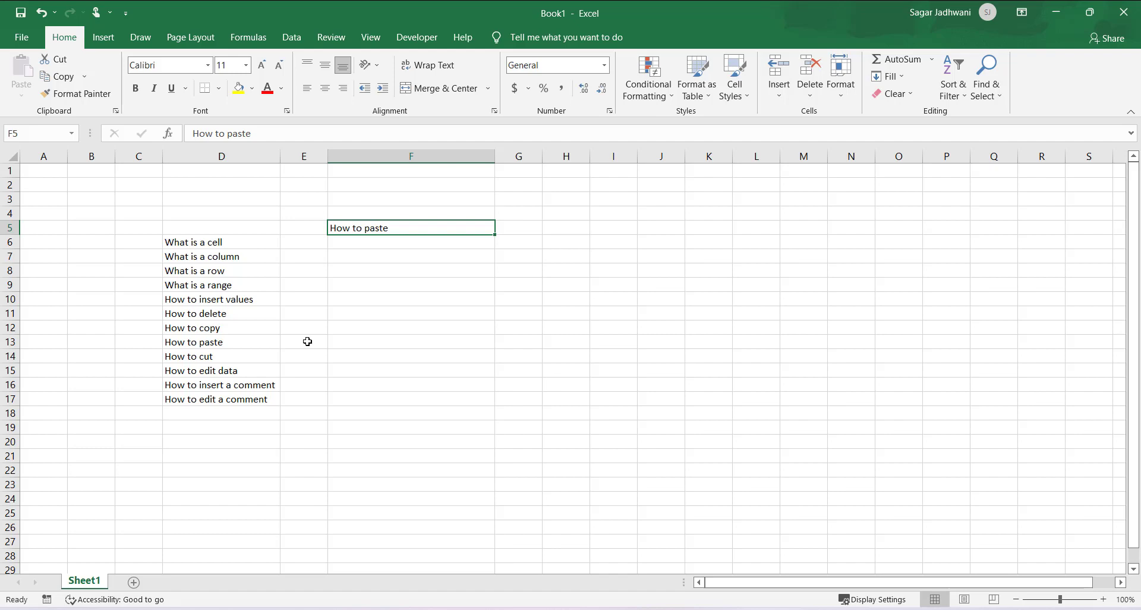
{"action": "key", "text": "ctrl+c"}
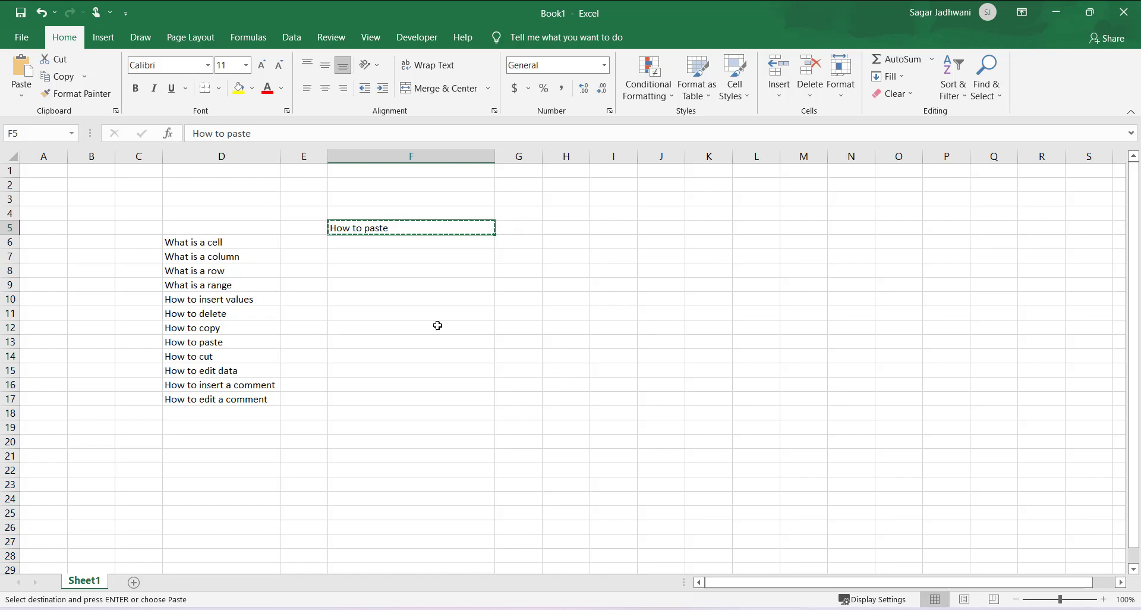
{"action": "left_click", "coordinate": [349, 379]}
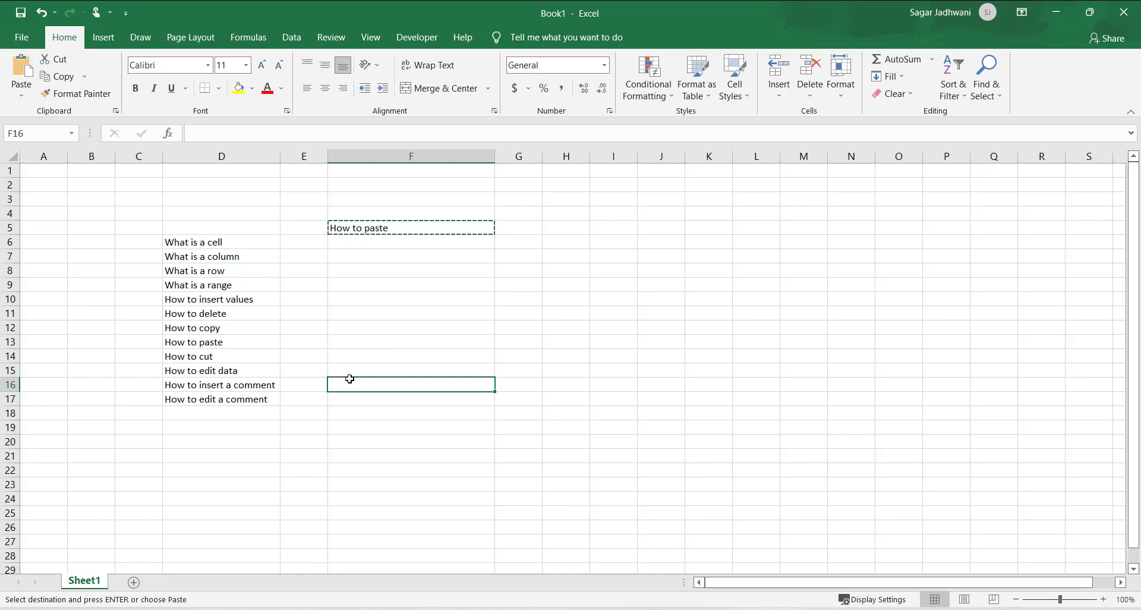
{"action": "key", "text": "ctrl+v"}
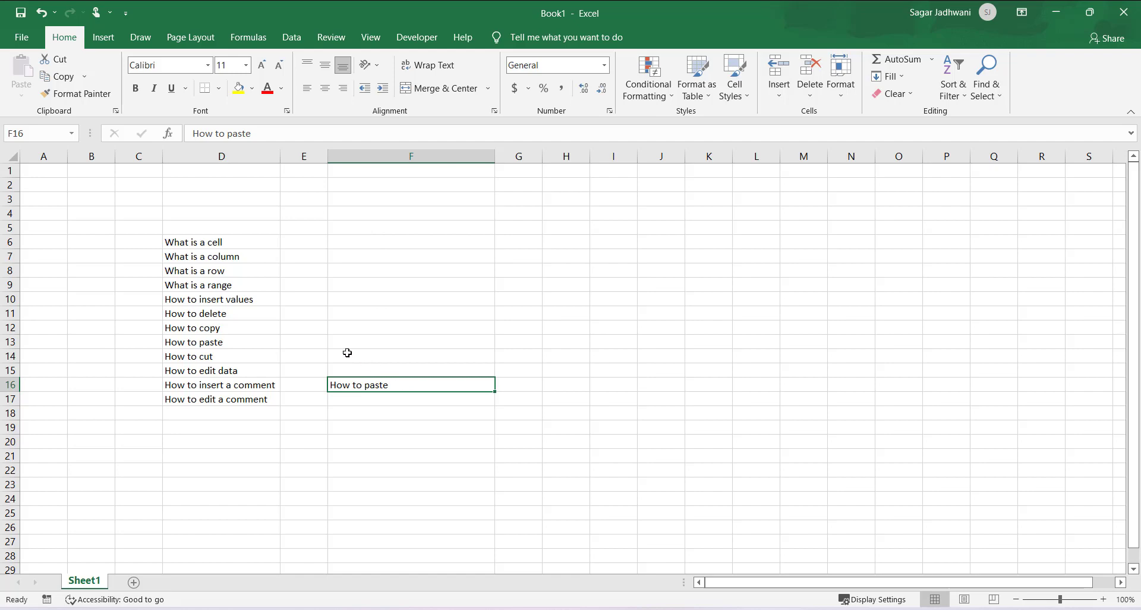
Copy "How to paste" from cell D13 and paste it into cell F6.
{"action": "left_click", "coordinate": [257, 330]}
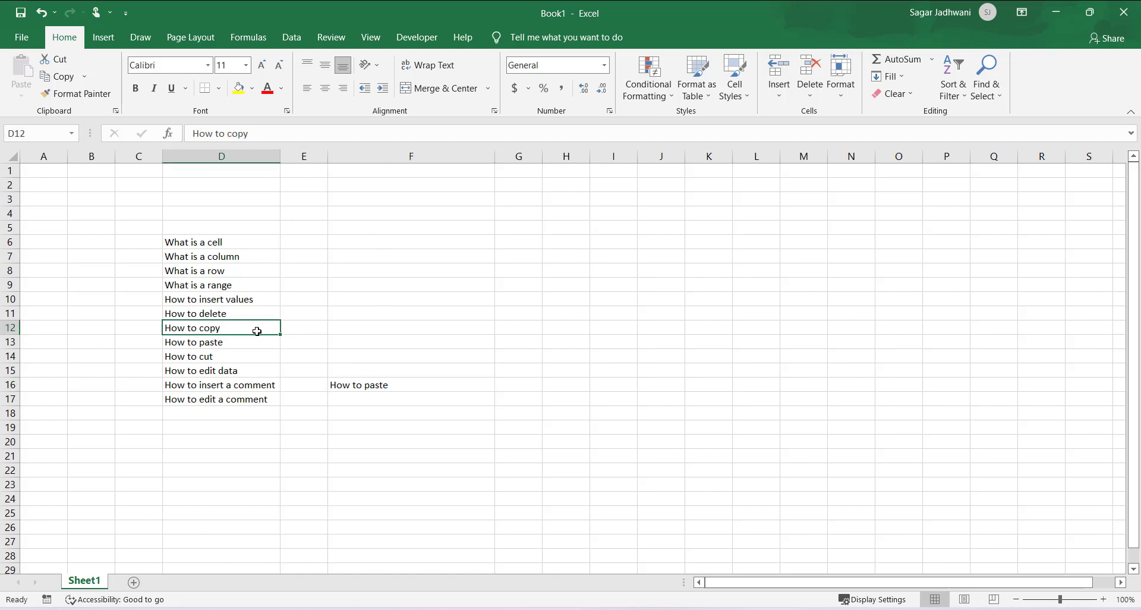
{"action": "left_click", "coordinate": [243, 344]}
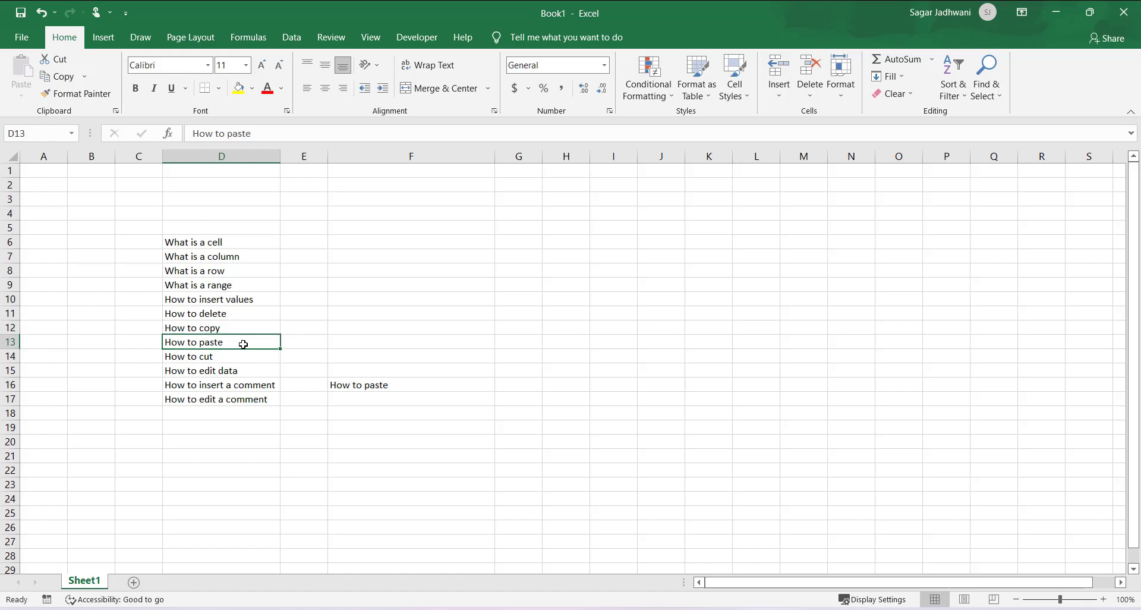
{"action": "key", "text": "ctrl+c"}
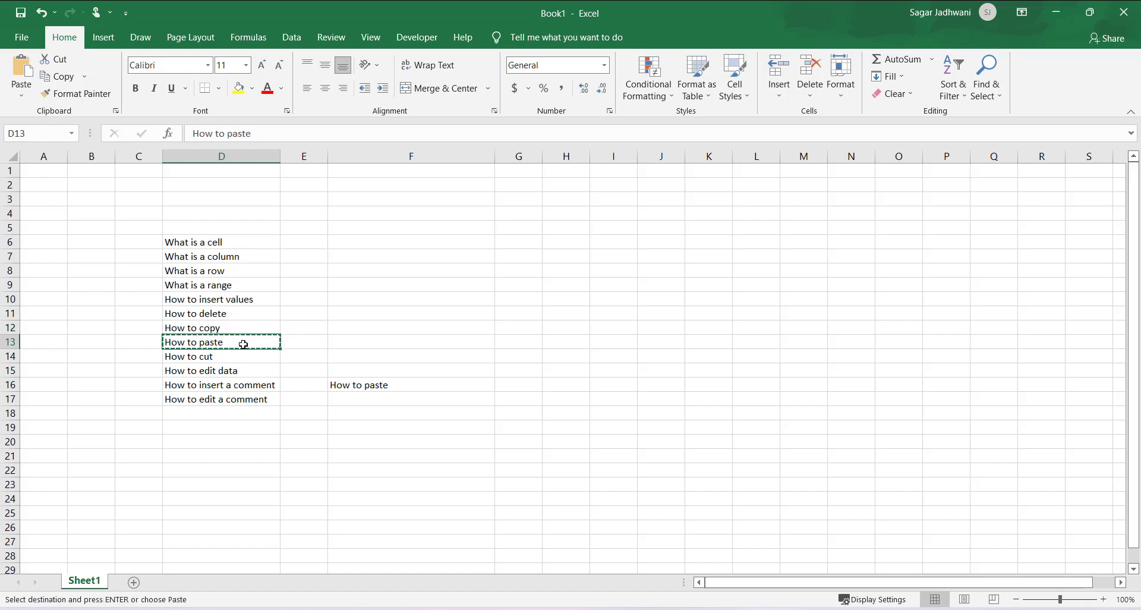
{"action": "left_click", "coordinate": [369, 239]}
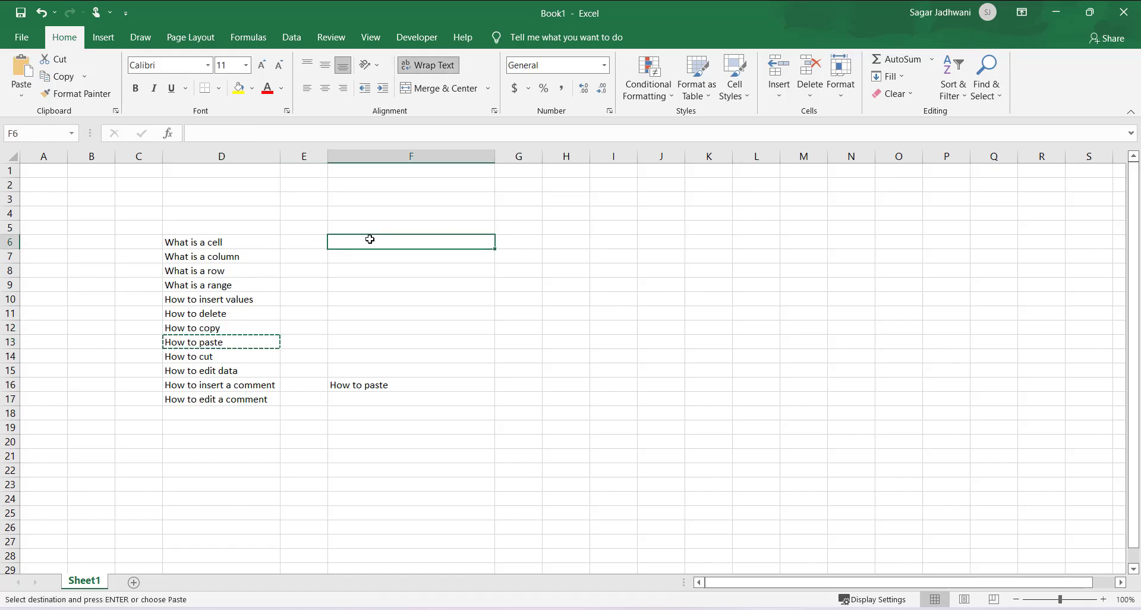
{"action": "key", "text": "ctrl+v"}
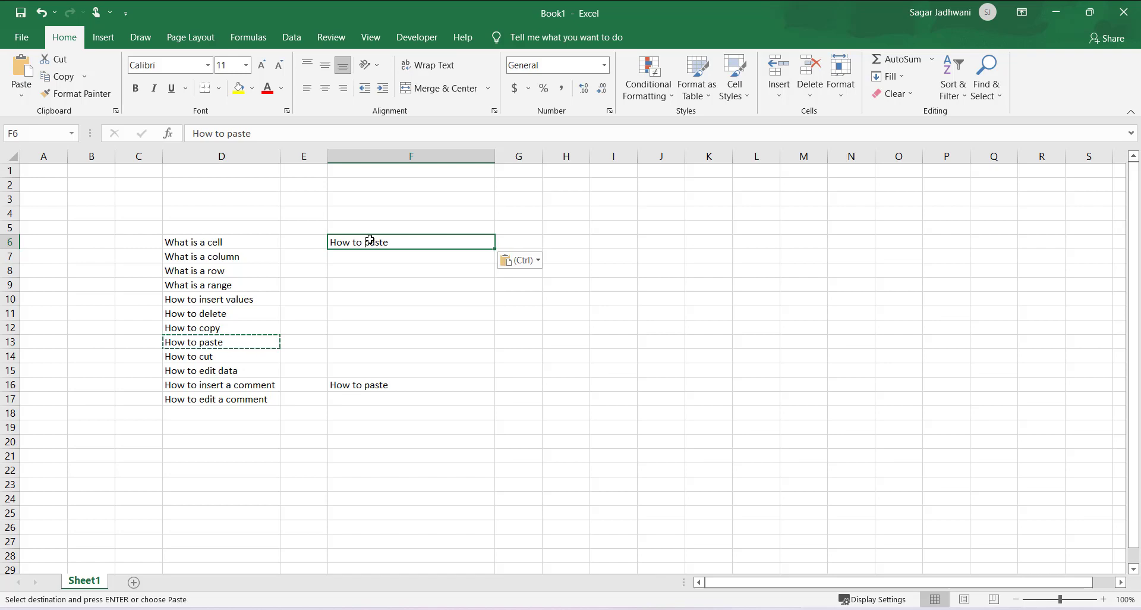
Cut "How to paste" from cell F6 and paste it into cell F18.
{"action": "left_click", "coordinate": [247, 344]}
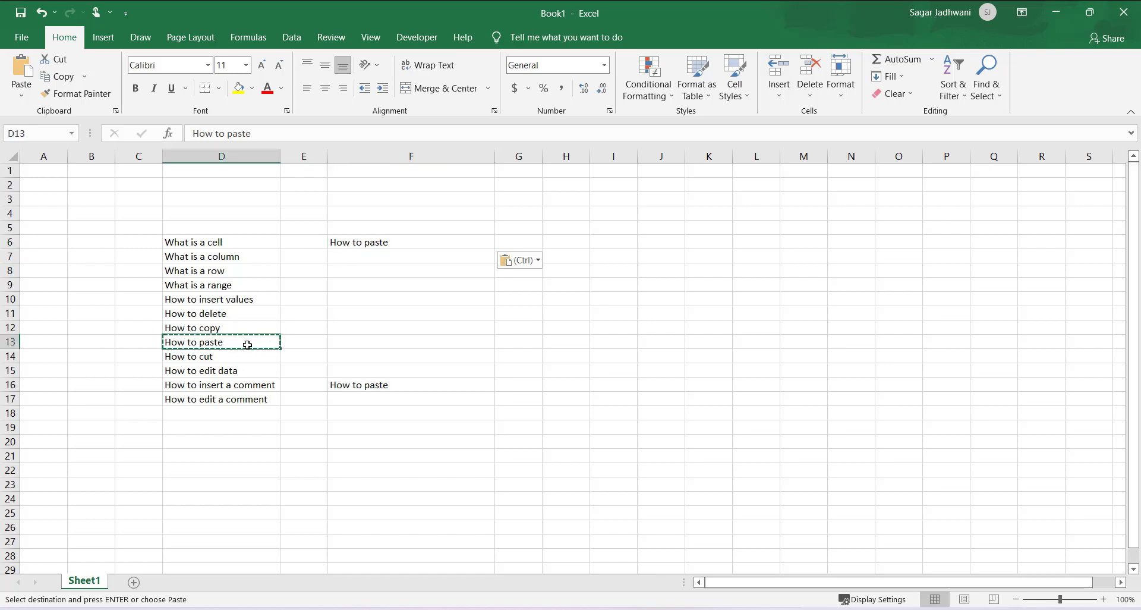
{"action": "left_click", "coordinate": [409, 243]}
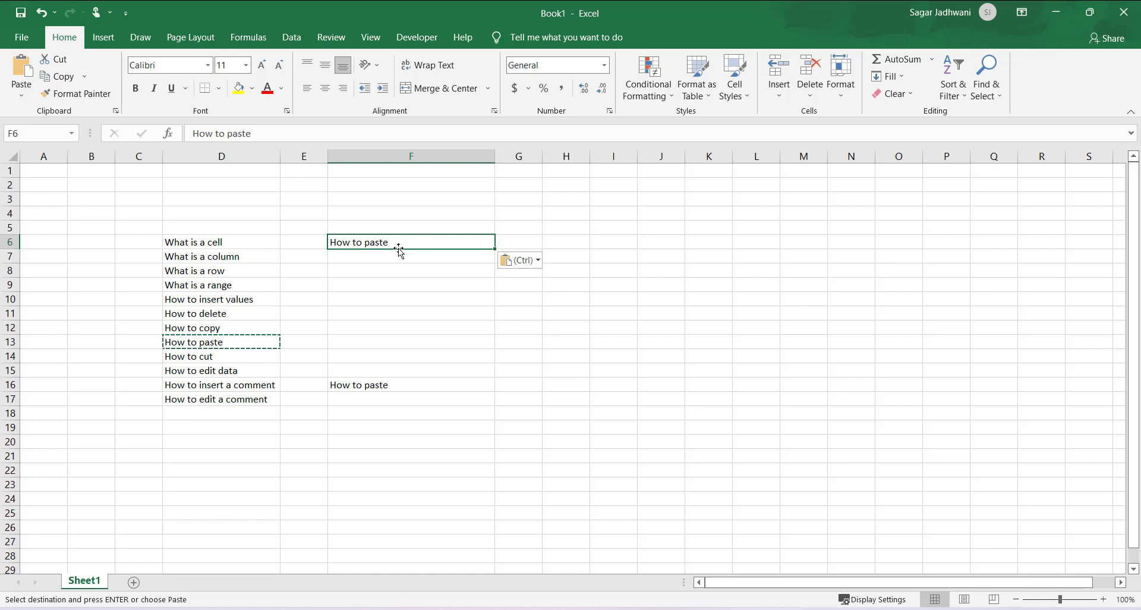
{"action": "key", "text": "Escape"}
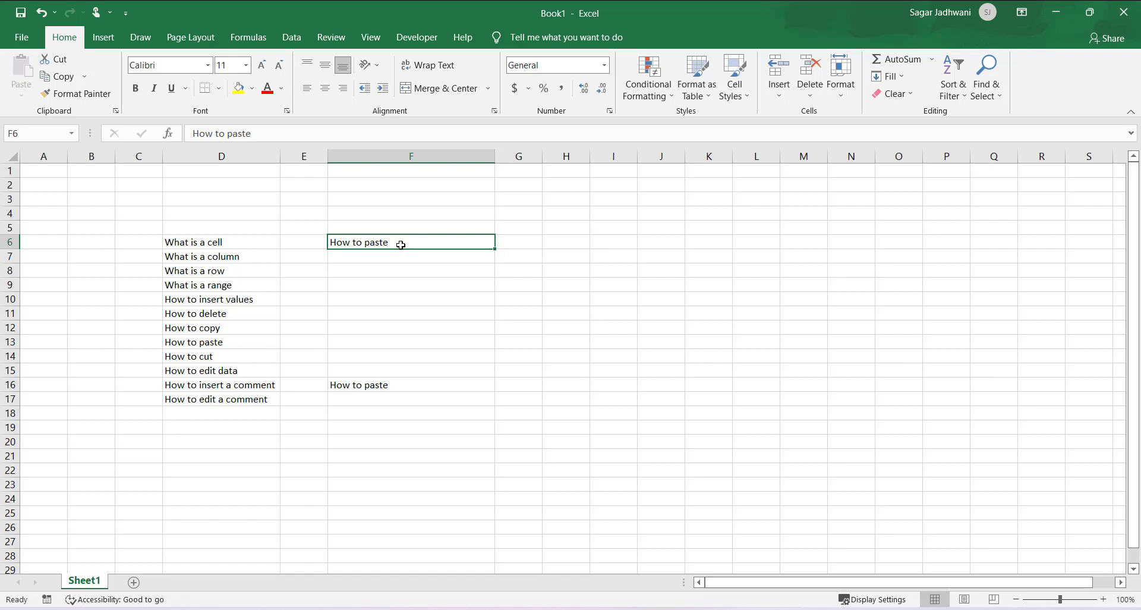
{"action": "key", "text": "ctrl+c"}
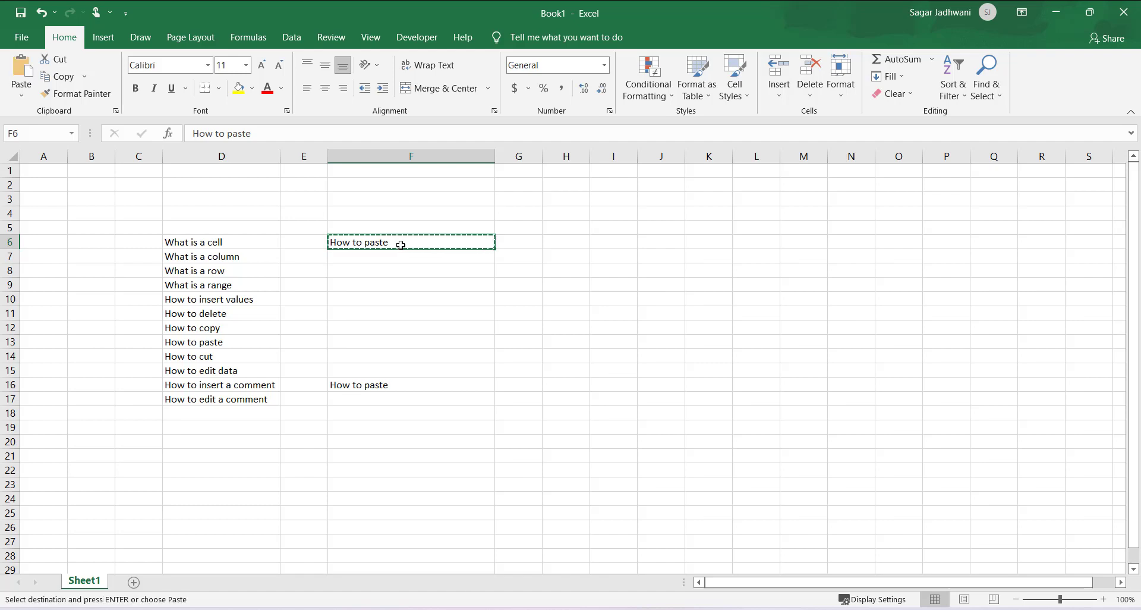
{"action": "left_click", "coordinate": [345, 415]}
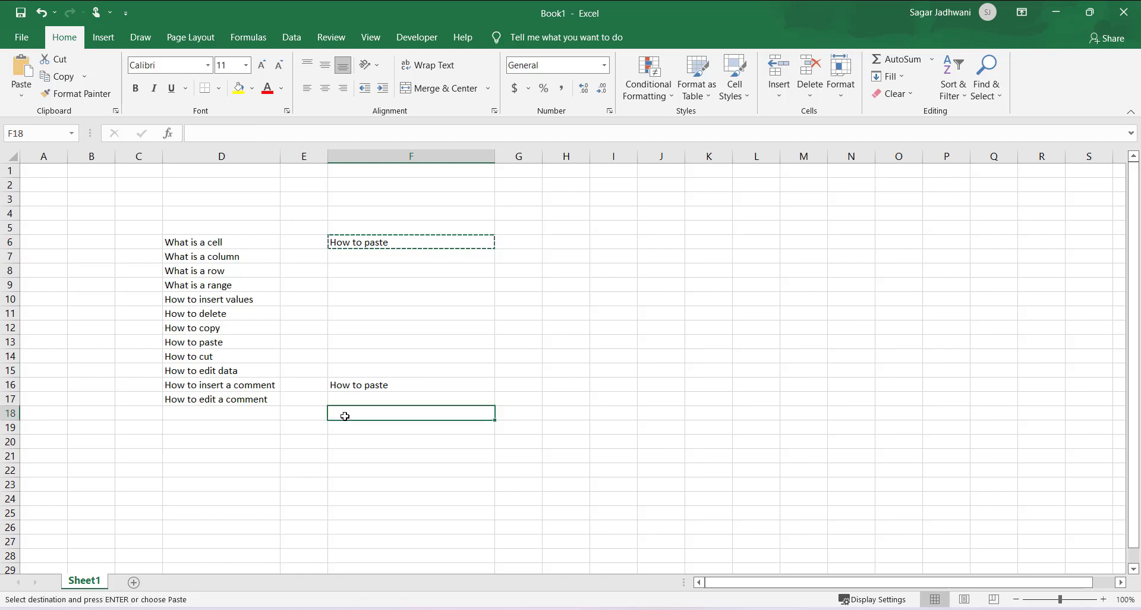
{"action": "key", "text": "ctrl+v"}
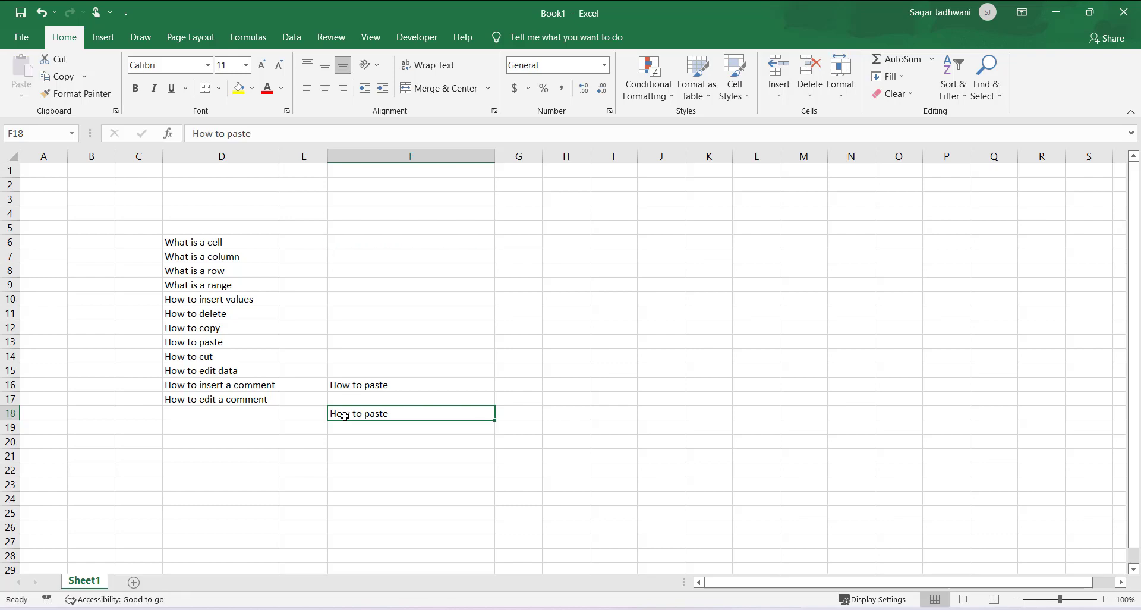
{"action": "double_click", "coordinate": [385, 388]}
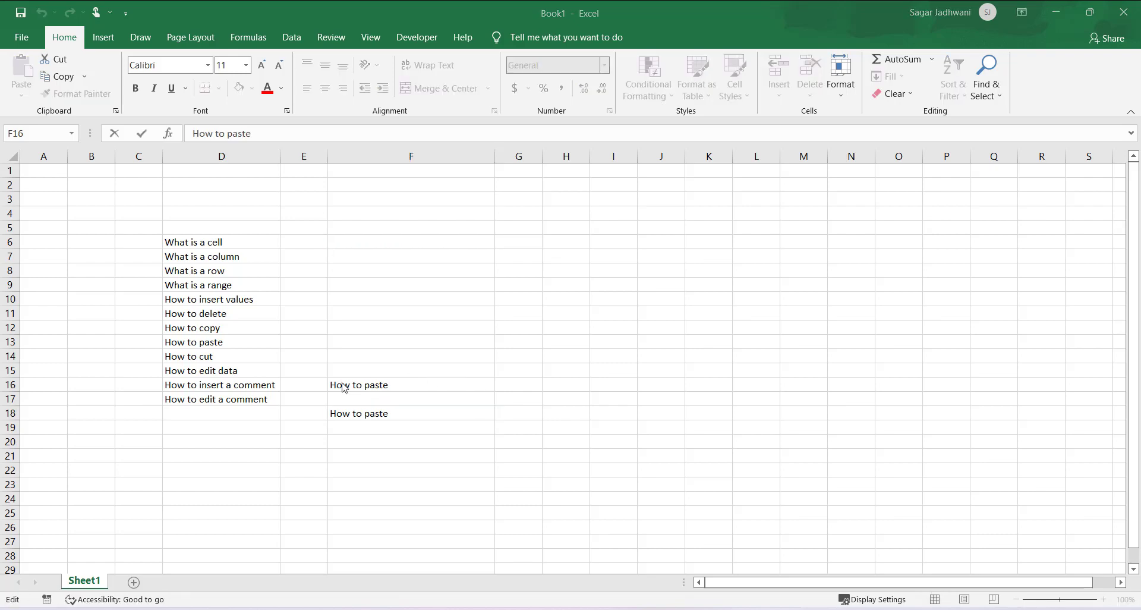
{"action": "left_click", "coordinate": [248, 370]}
{"action": "left_click", "coordinate": [429, 387]}
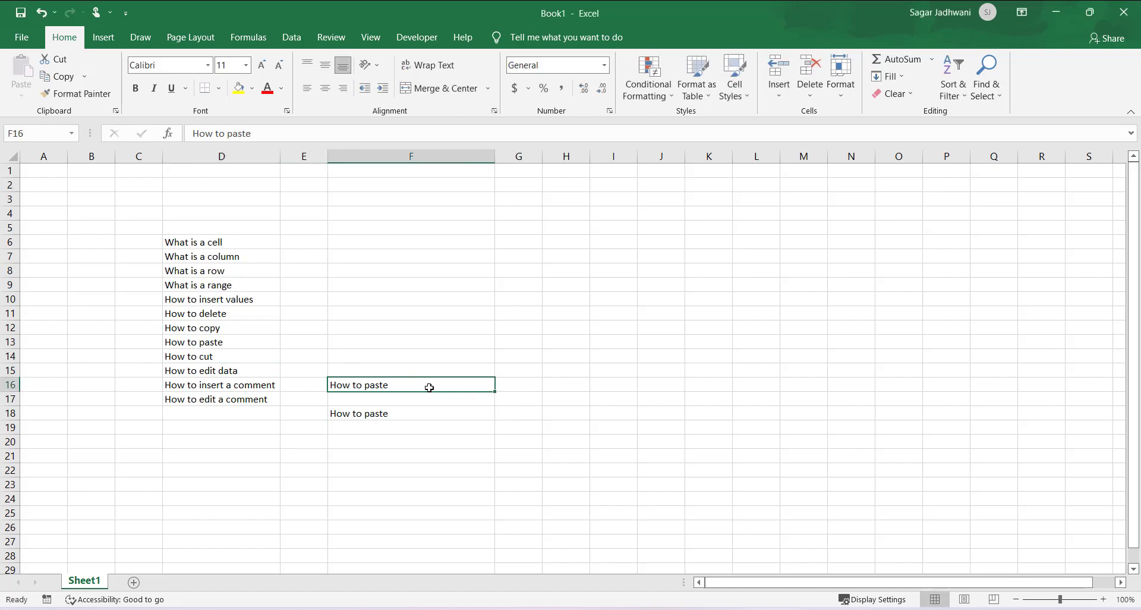
{"action": "left_click", "coordinate": [256, 368]}
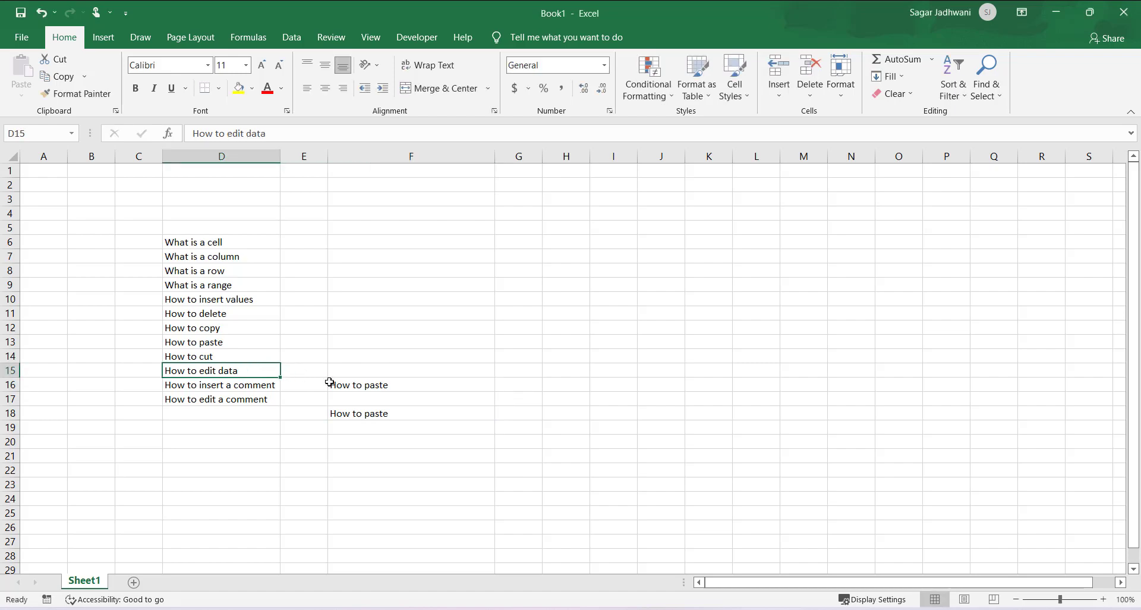
{"action": "left_click", "coordinate": [426, 379]}
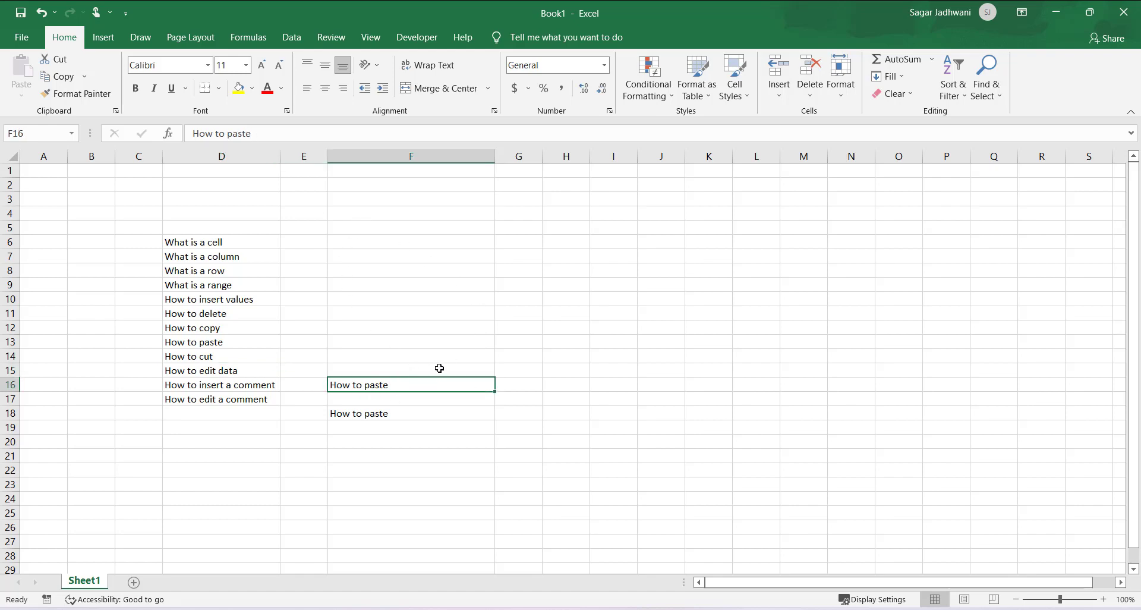
Edit the existing text in cell F16 to read "How to paste dsfdfsdfsd".
{"action": "double_click", "coordinate": [408, 385]}
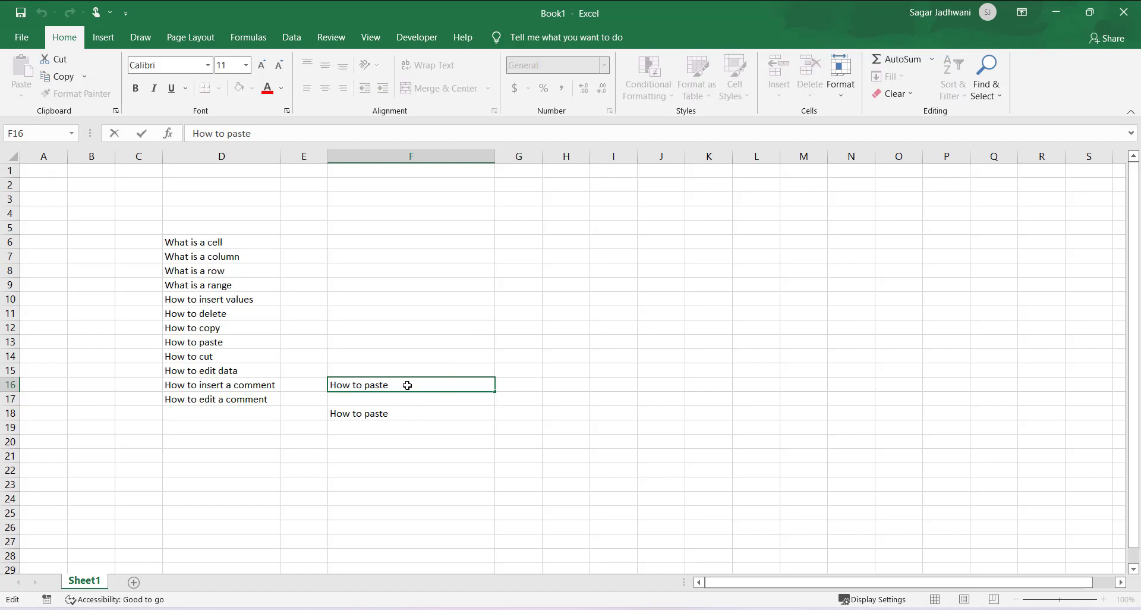
{"action": "type", "text": "fdsfsdfsdf"}
{"action": "key", "text": "BackSpace"}
{"action": "key", "text": "BackSpace"}
{"action": "key", "text": "BackSpace"}
{"action": "key", "text": "BackSpace"}
{"action": "key", "text": "BackSpace"}
{"action": "key", "text": "BackSpace"}
{"action": "key", "text": "BackSpace"}
{"action": "key", "text": "BackSpace"}
{"action": "key", "text": "BackSpace"}
{"action": "type", "text": "dsfdfsdfsd"}
{"action": "key", "text": "Return"}
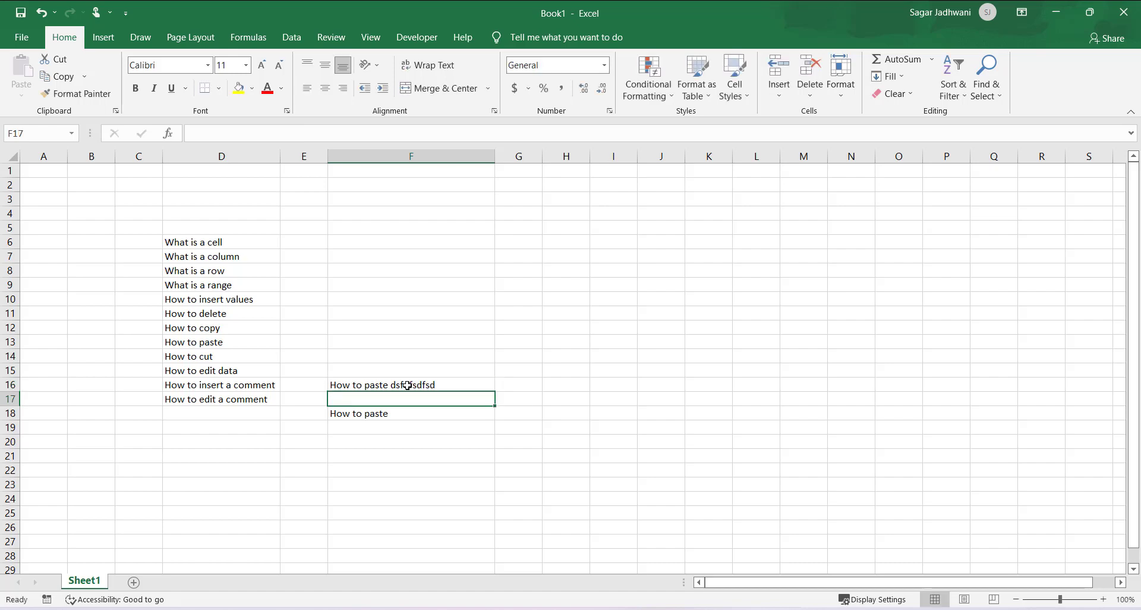
Insert a comment on cell D16 with the text "How to insert a comment".
{"action": "left_click", "coordinate": [261, 383]}
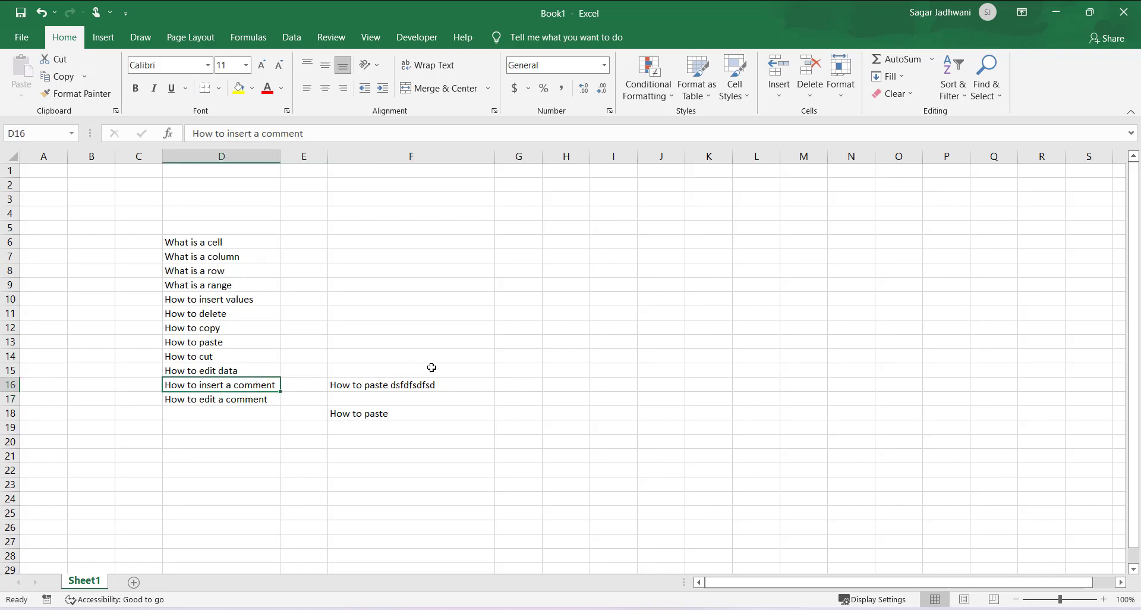
{"action": "right_click", "coordinate": [259, 385]}
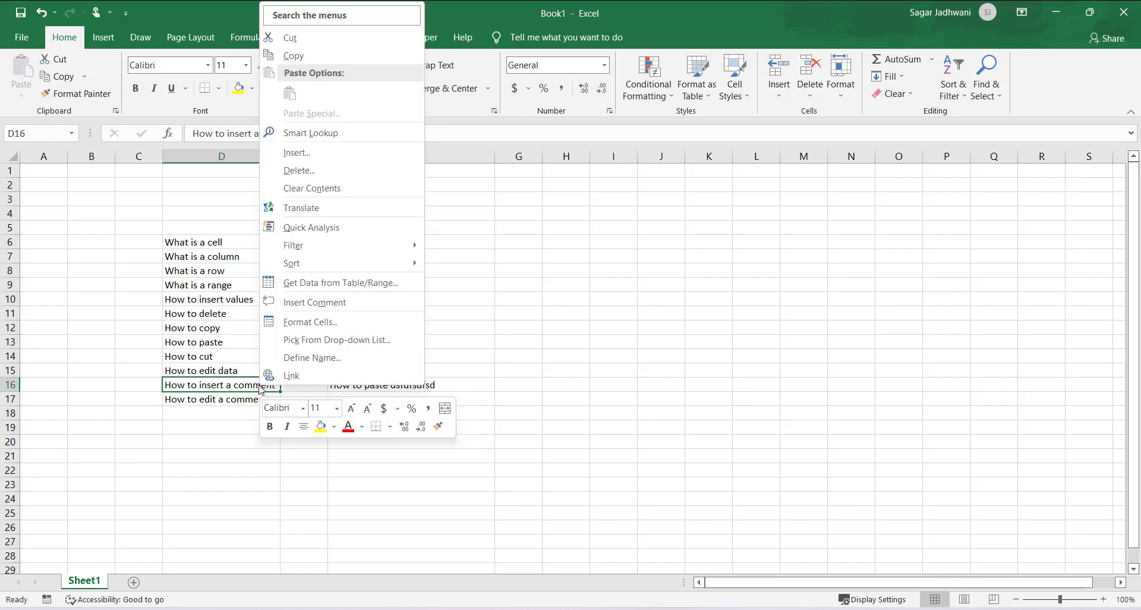
{"action": "left_click", "coordinate": [352, 308]}
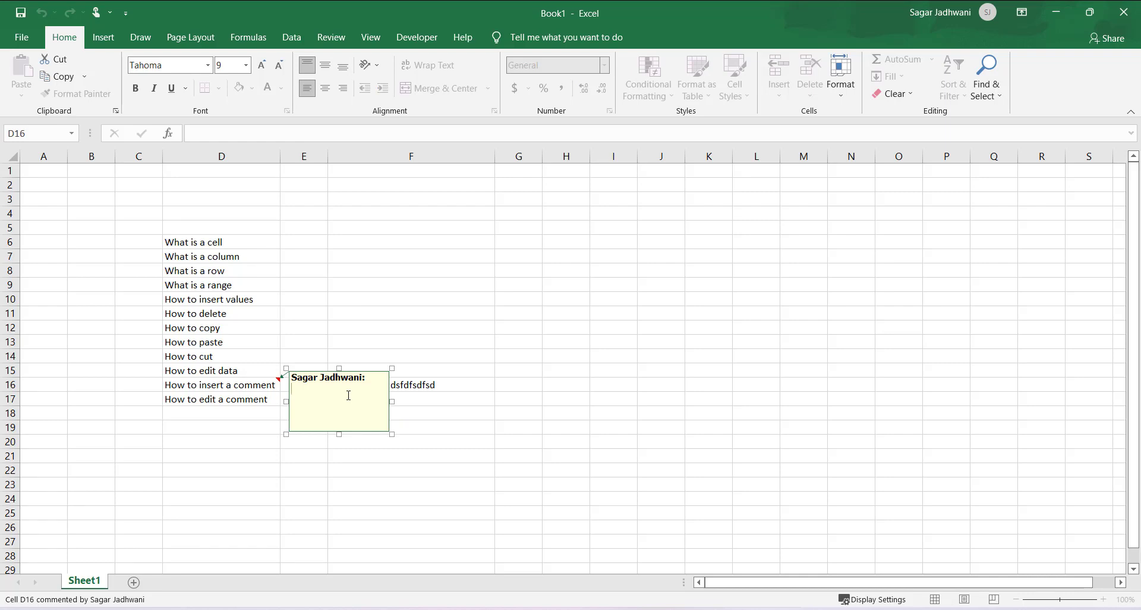
{"action": "type", "text": "How to insert a comment"}
{"action": "left_click", "coordinate": [464, 380]}
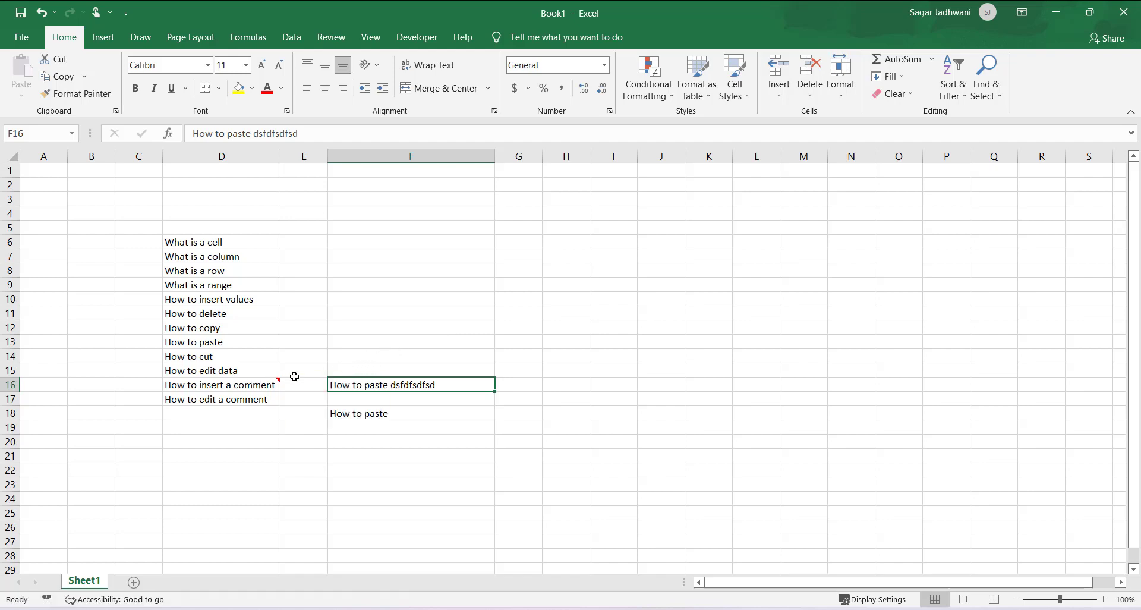
Edit the comment on cell D16 so its text reads "How to edit a comment".
{"action": "mouse_move", "coordinate": [266, 385]}
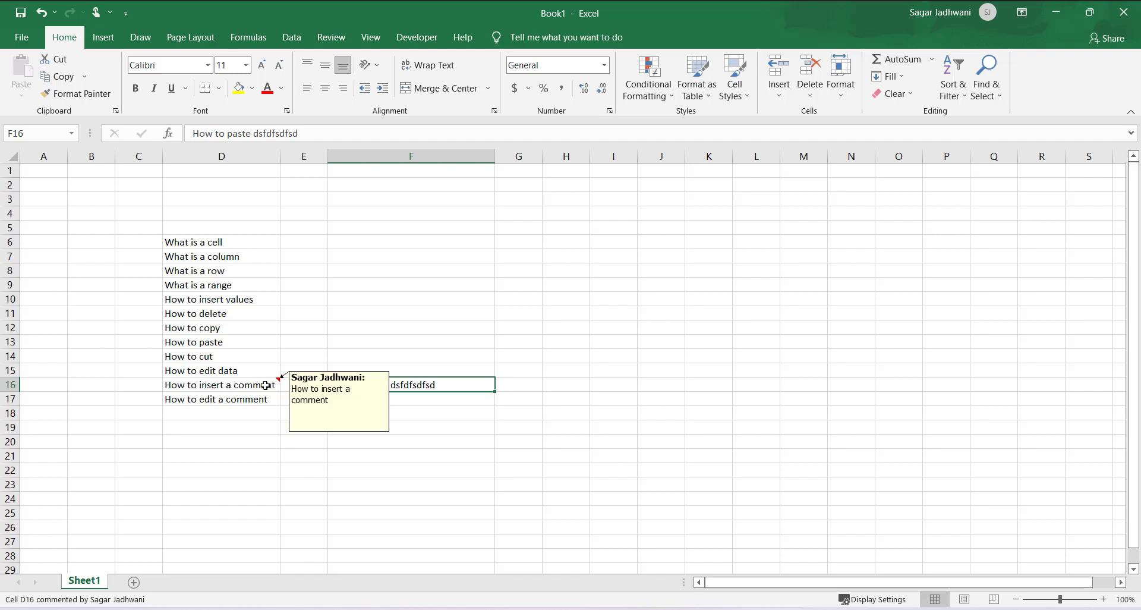
{"action": "left_click", "coordinate": [266, 385]}
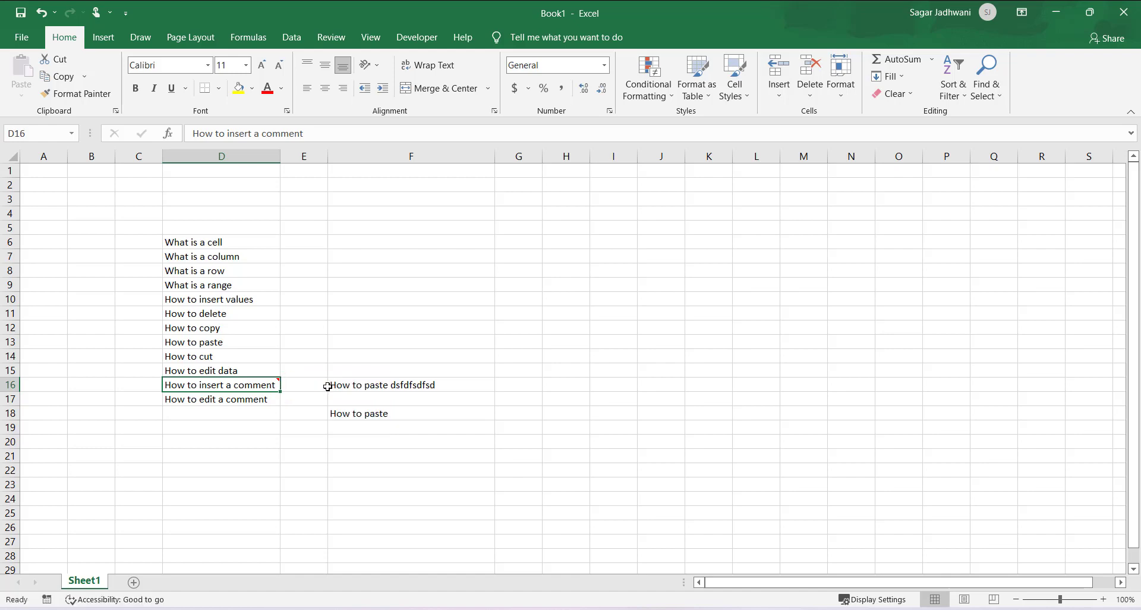
{"action": "right_click", "coordinate": [273, 387]}
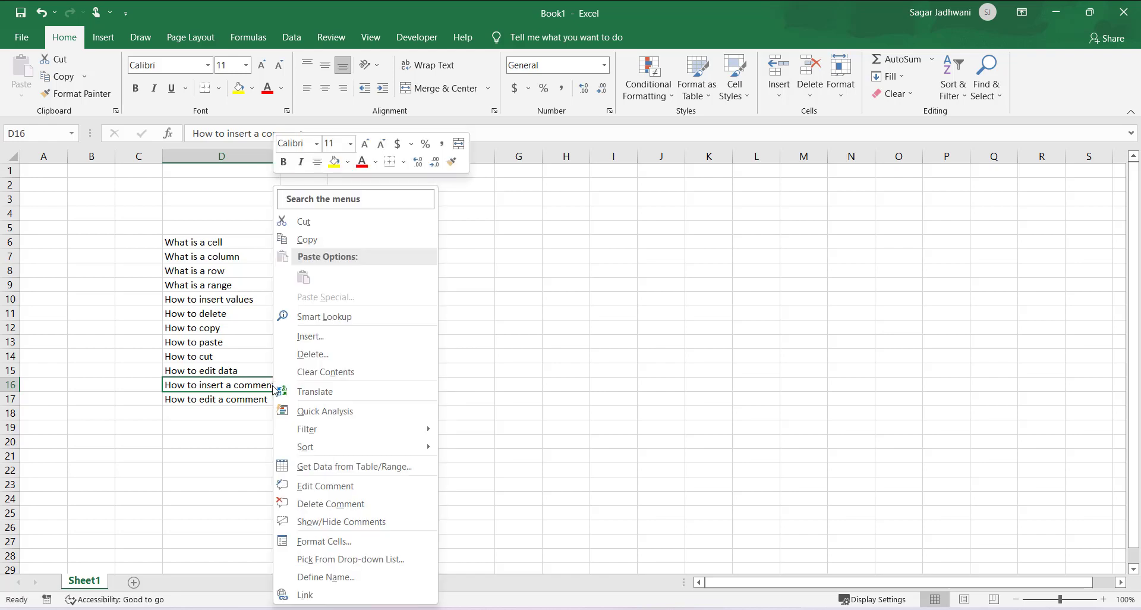
{"action": "left_click", "coordinate": [387, 487]}
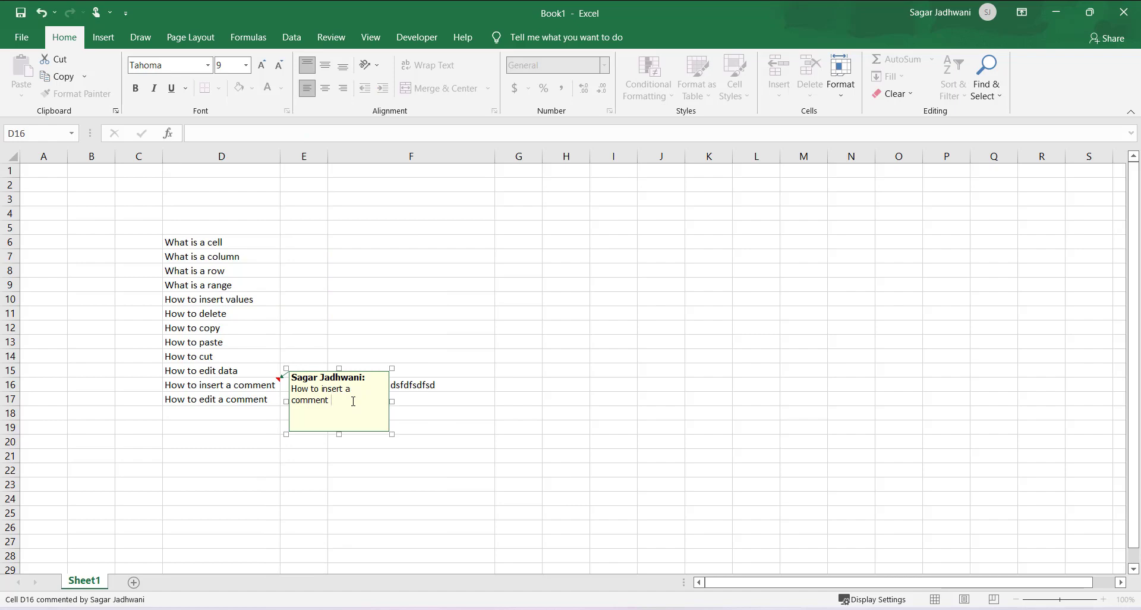
{"action": "key", "text": "BackSpace"}
{"action": "key", "text": "BackSpace"}
{"action": "key", "text": "BackSpace"}
{"action": "key", "text": "BackSpace"}
{"action": "key", "text": "BackSpace"}
{"action": "key", "text": "BackSpace"}
{"action": "key", "text": "BackSpace"}
{"action": "key", "text": "BackSpace"}
{"action": "key", "text": "BackSpace"}
{"action": "key", "text": "BackSpace"}
{"action": "key", "text": "BackSpace"}
{"action": "key", "text": "BackSpace"}
{"action": "key", "text": "BackSpace"}
{"action": "key", "text": "BackSpace"}
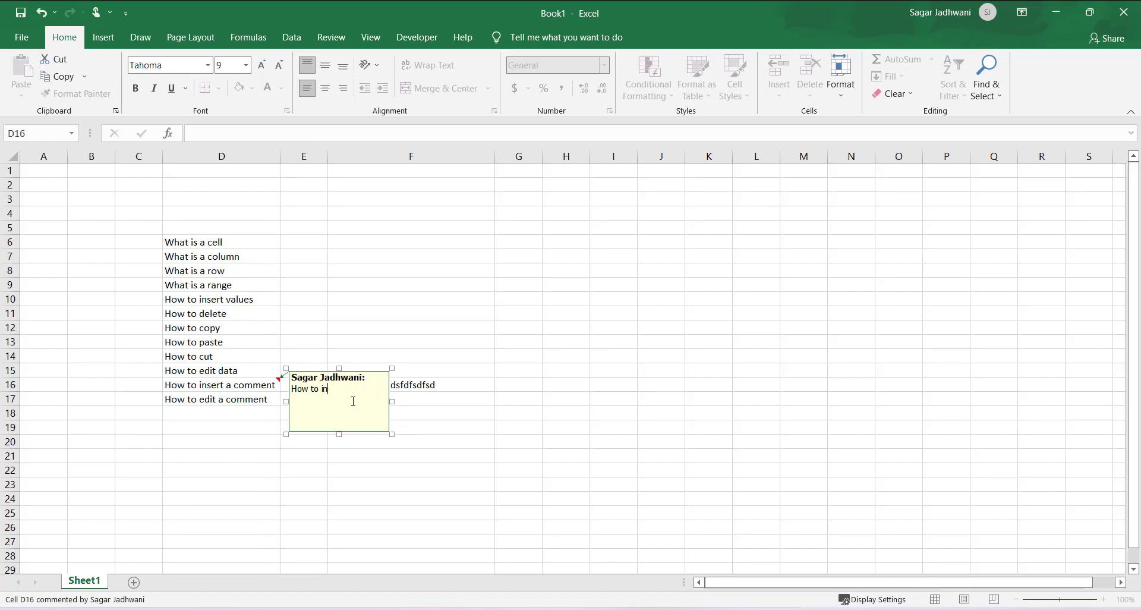
{"action": "key", "text": "BackSpace"}
{"action": "type", "text": "edit a comment"}
{"action": "left_click", "coordinate": [455, 375]}
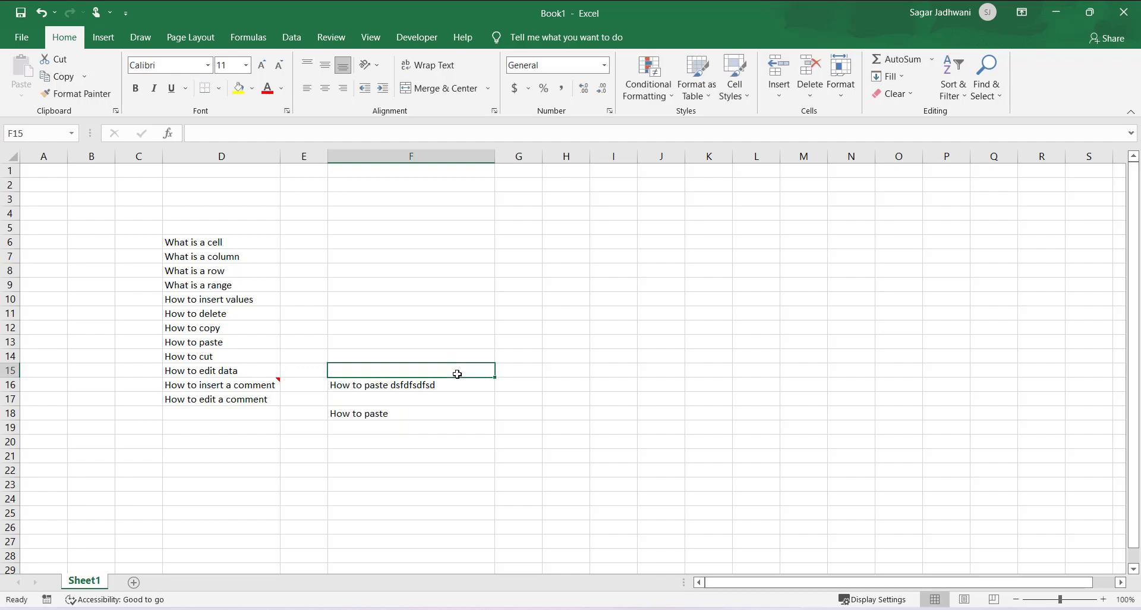
Show the comment on cell D16 permanently and move its box to column F beside rows 6 to 9.
{"action": "left_click", "coordinate": [260, 382]}
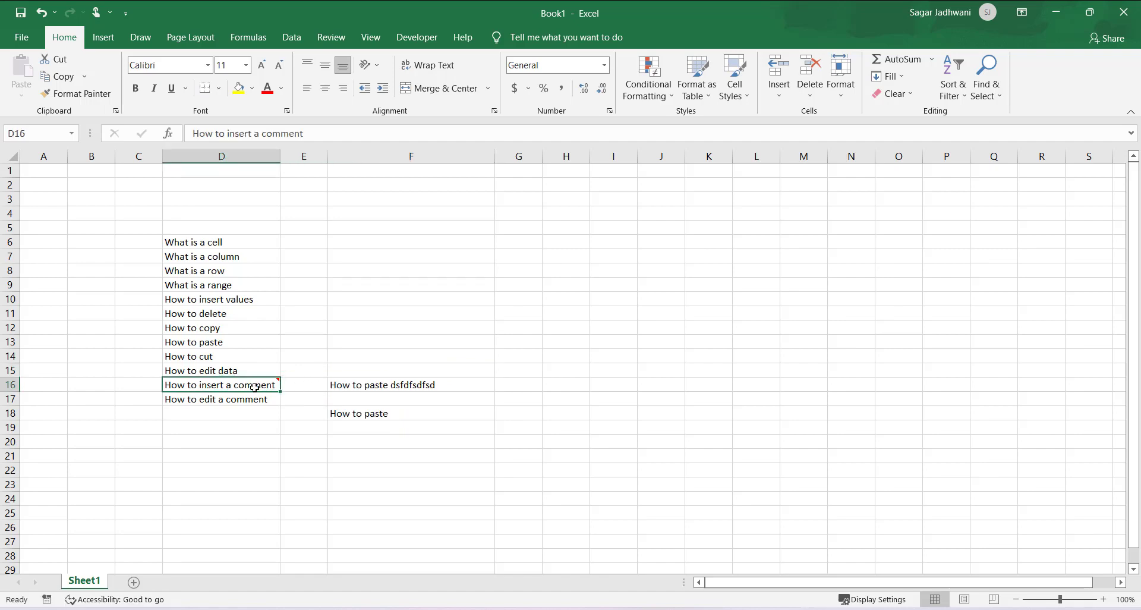
{"action": "mouse_move", "coordinate": [268, 384]}
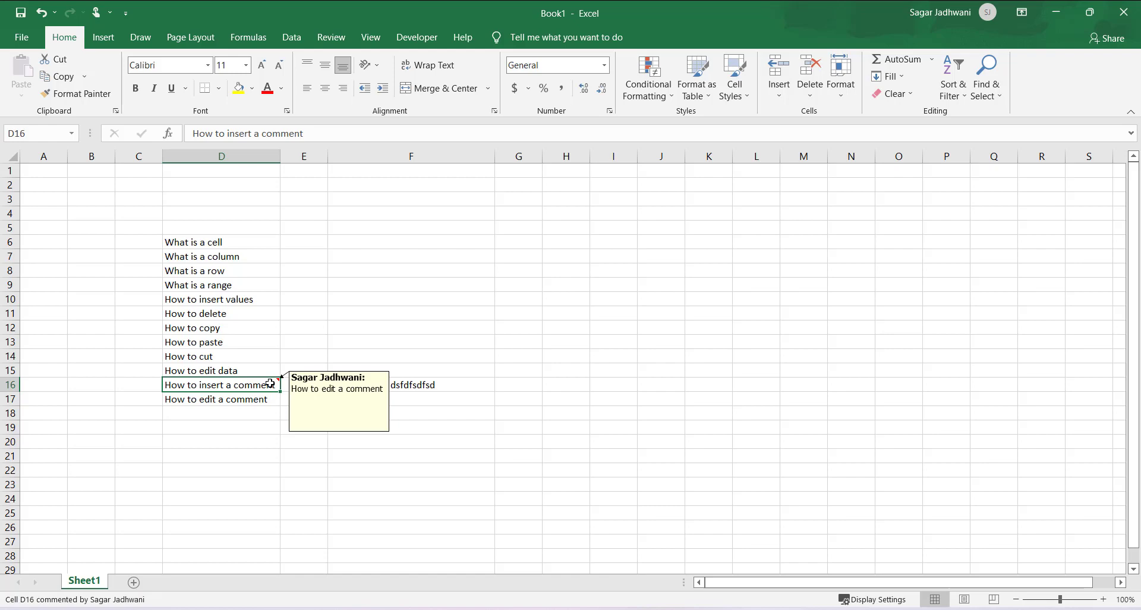
{"action": "right_click", "coordinate": [270, 383]}
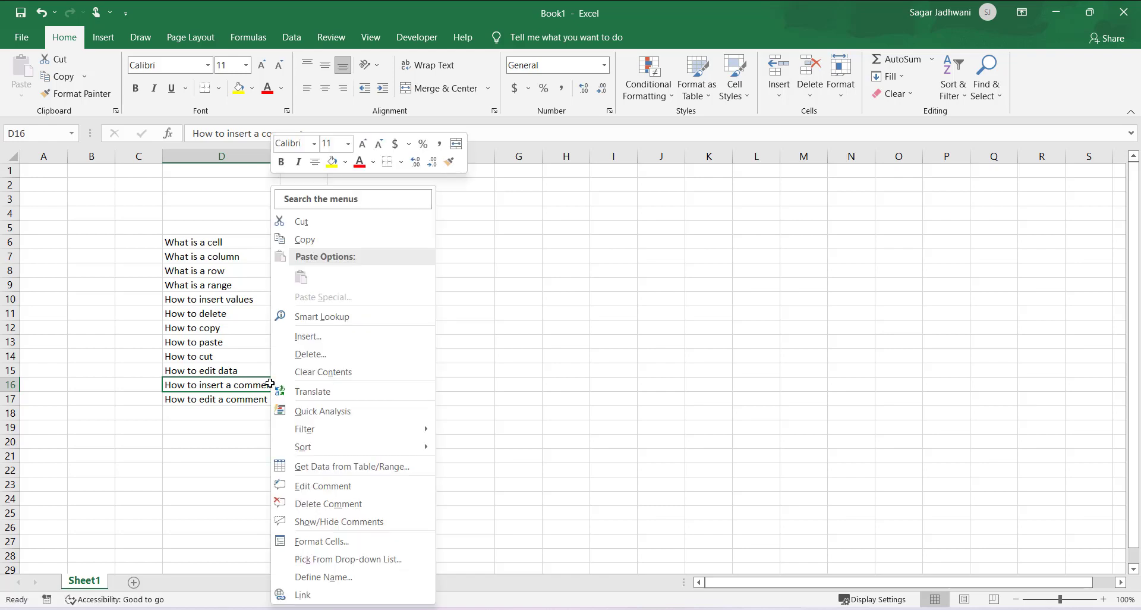
{"action": "left_click", "coordinate": [336, 522]}
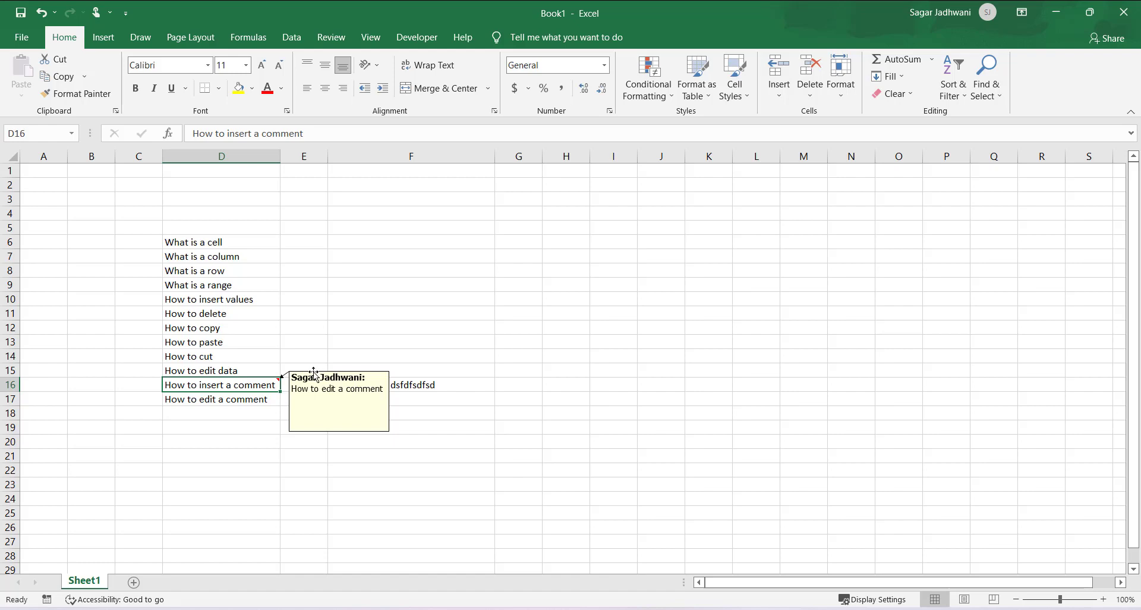
{"action": "left_click_drag", "start_coordinate": [314, 373], "coordinate": [378, 237]}
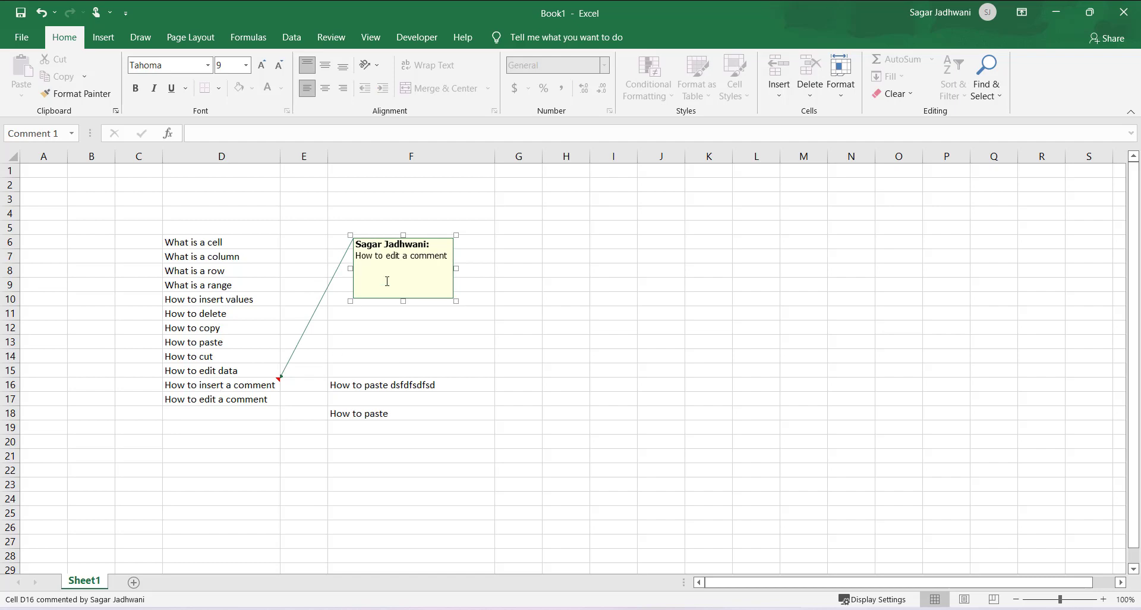
Enter "dsfasdf" in cell J10, "sdfs" in cell J11 and "dsfs" in cell H9.
{"action": "left_click", "coordinate": [454, 352]}
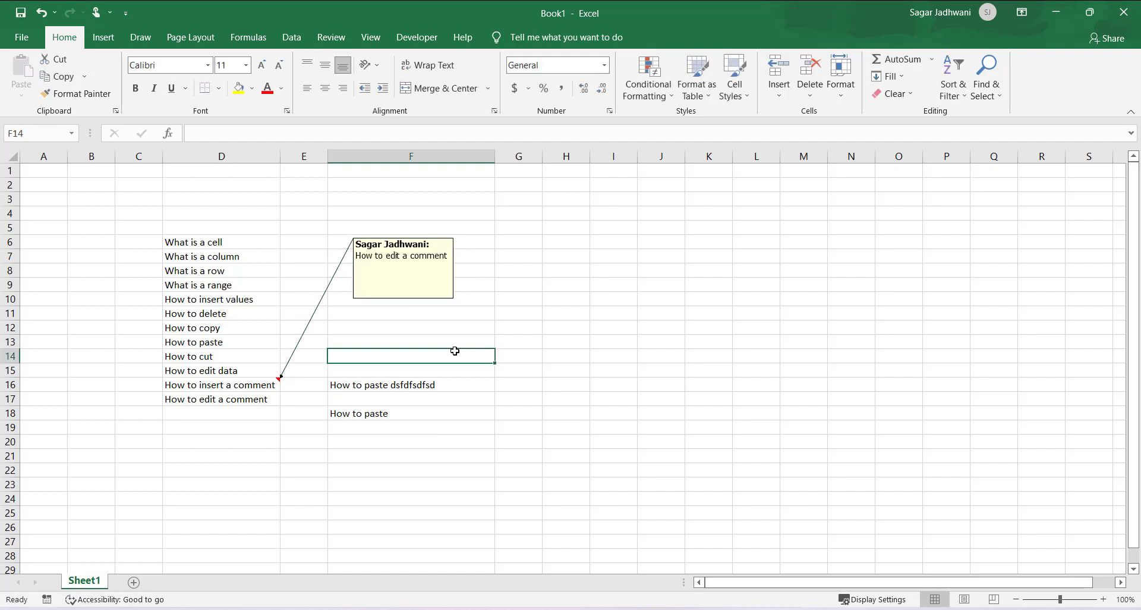
{"action": "left_click", "coordinate": [607, 300]}
{"action": "left_click", "coordinate": [425, 310]}
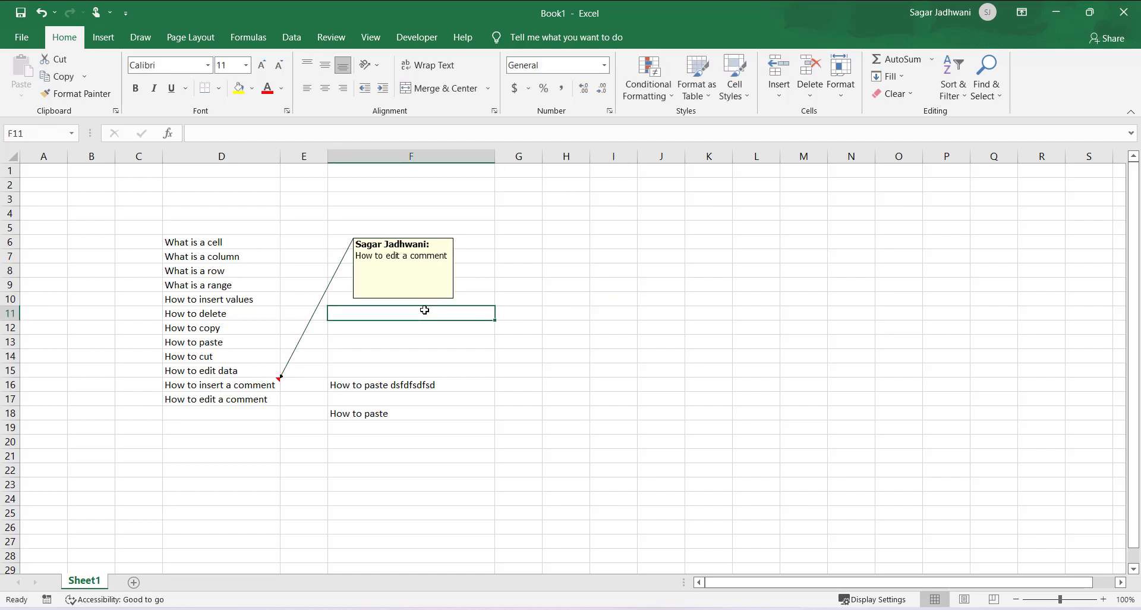
{"action": "left_click", "coordinate": [574, 304]}
{"action": "left_click", "coordinate": [662, 303]}
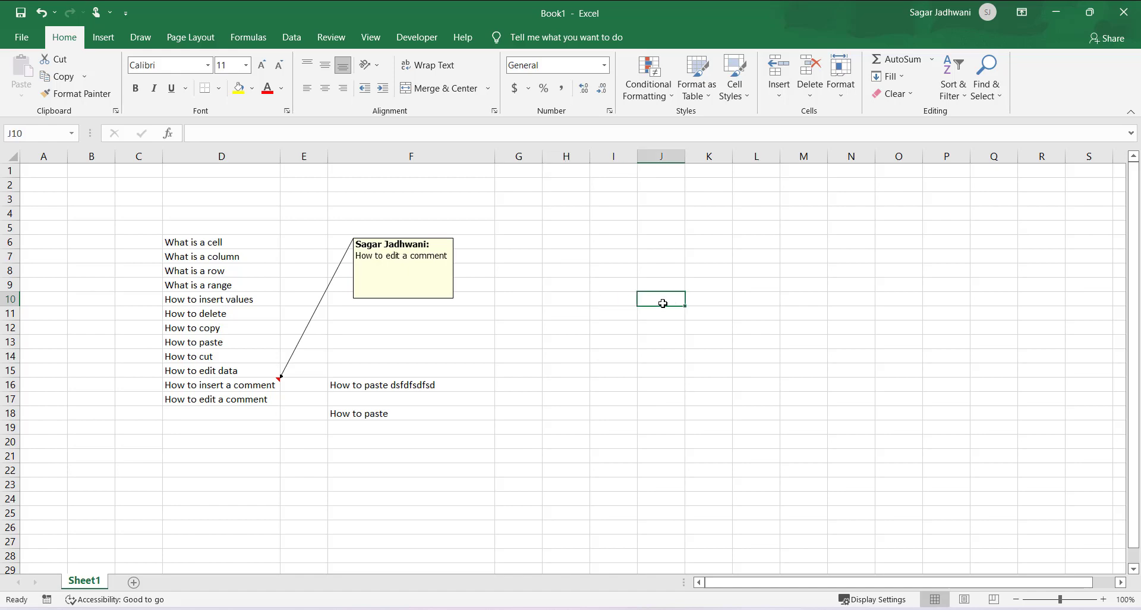
{"action": "type", "text": "dsfasdf"}
{"action": "key", "text": "Return"}
{"action": "type", "text": "sdfs"}
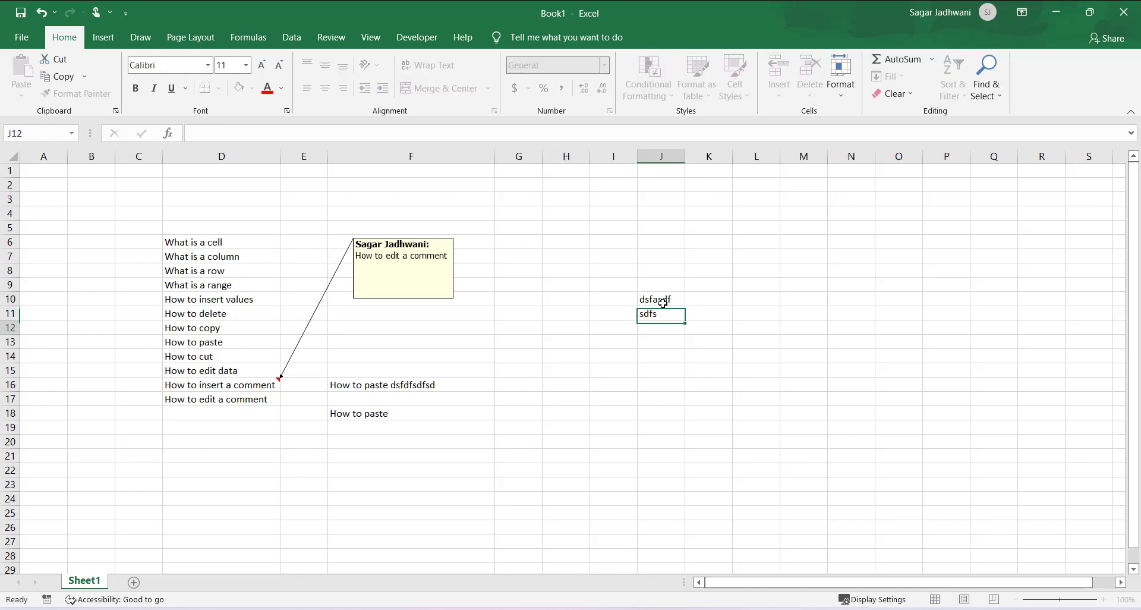
{"action": "key", "text": "Return"}
{"action": "left_click", "coordinate": [542, 286]}
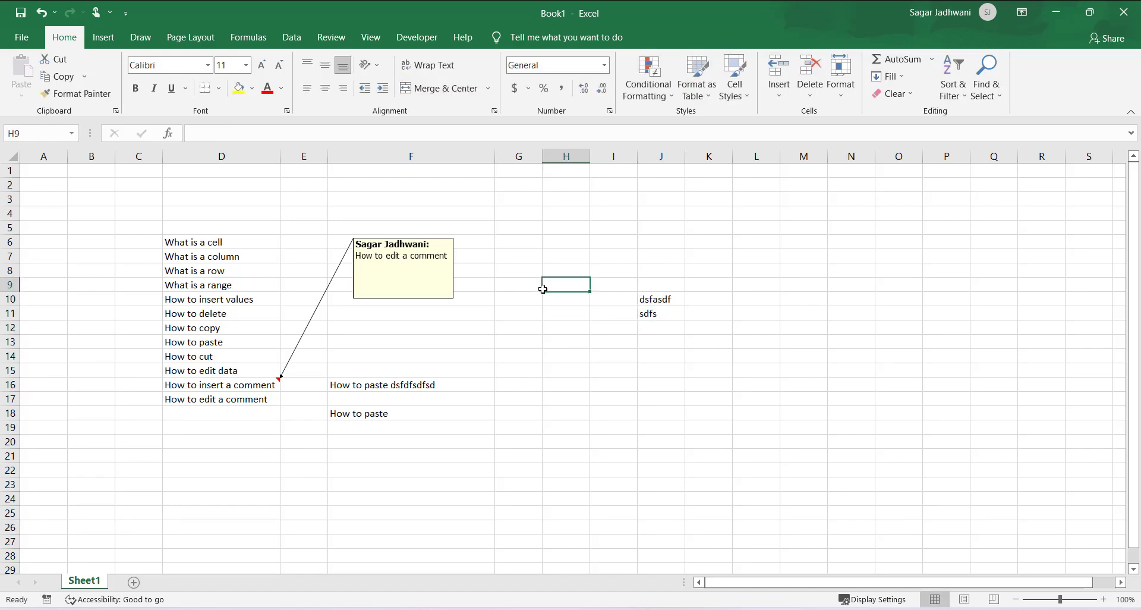
{"action": "type", "text": "dsfs"}
{"action": "key", "text": "Return"}
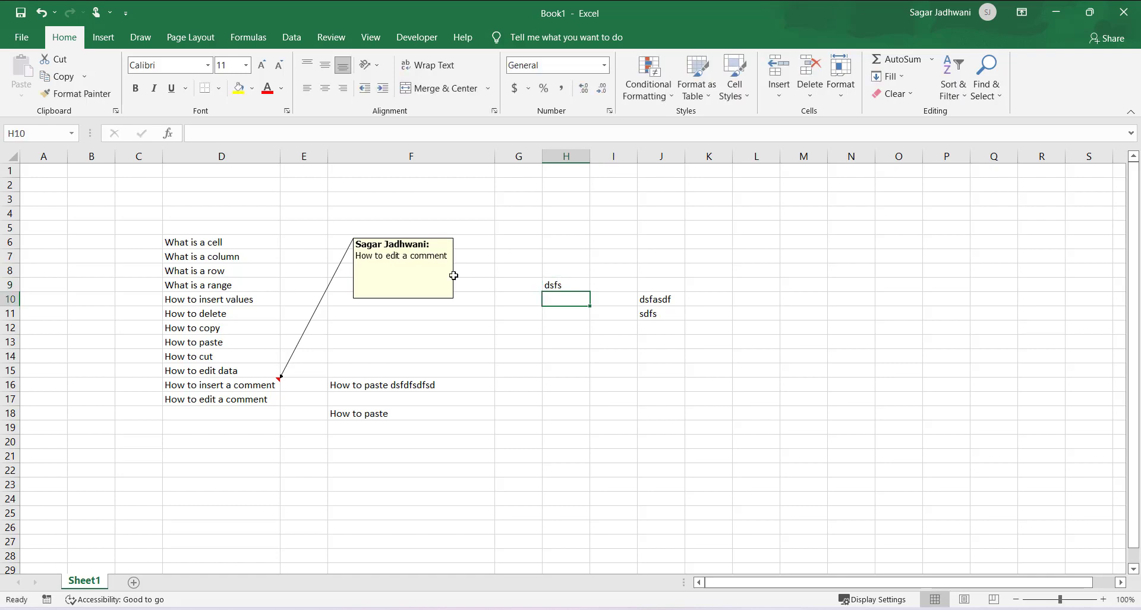
Hide the comment on cell D16 so it only appears when pointing at the cell.
{"action": "right_click", "coordinate": [233, 385]}
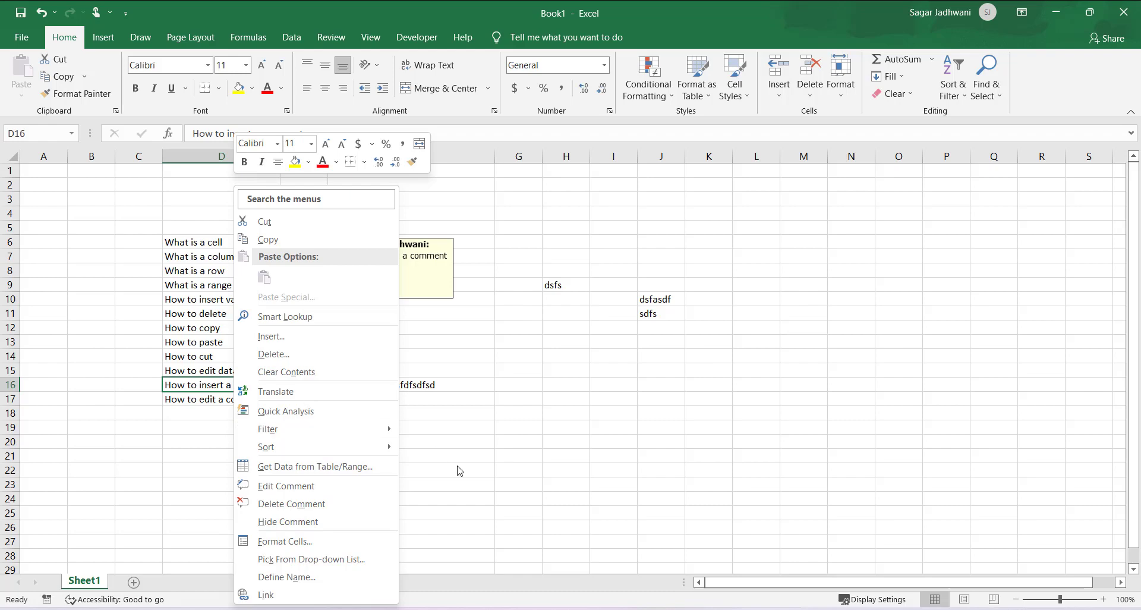
{"action": "left_click", "coordinate": [317, 525]}
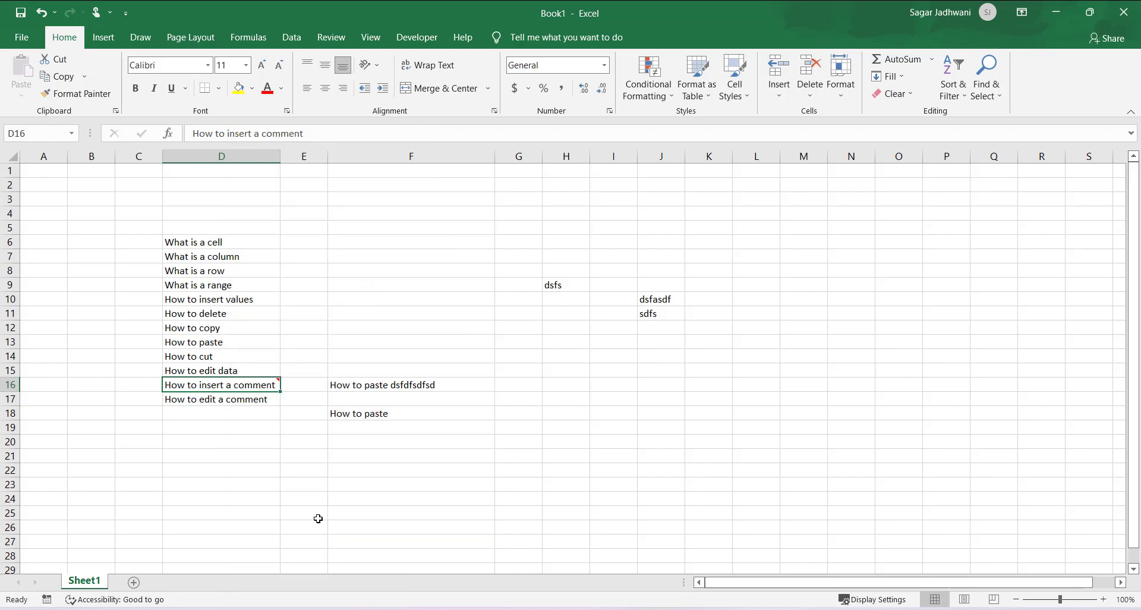
{"action": "left_click", "coordinate": [446, 360]}
{"action": "left_click", "coordinate": [237, 388]}
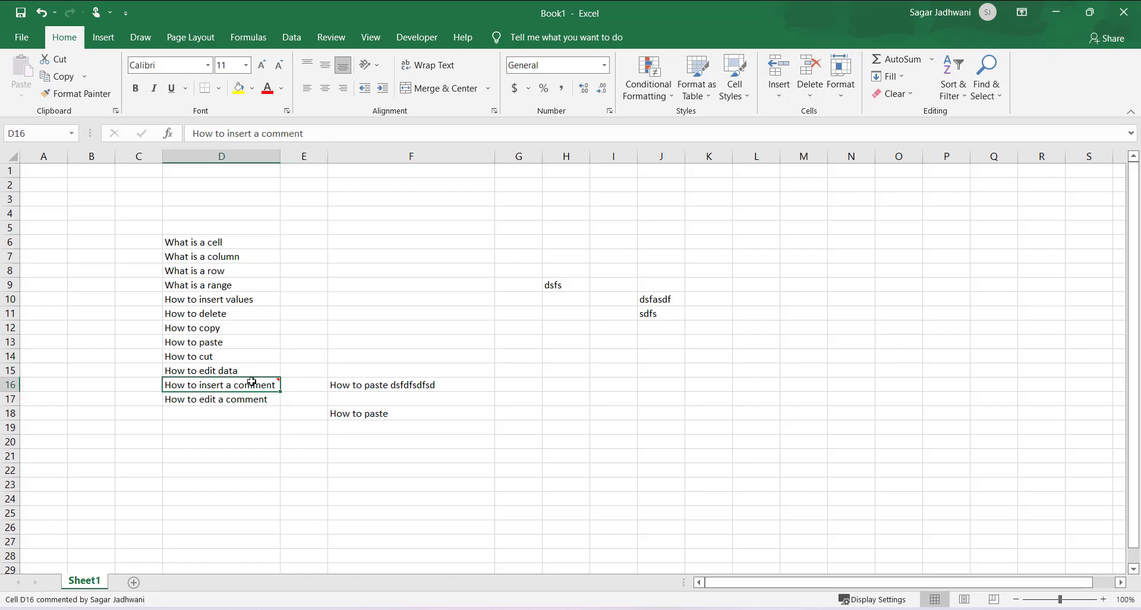
{"action": "mouse_move", "coordinate": [267, 386]}
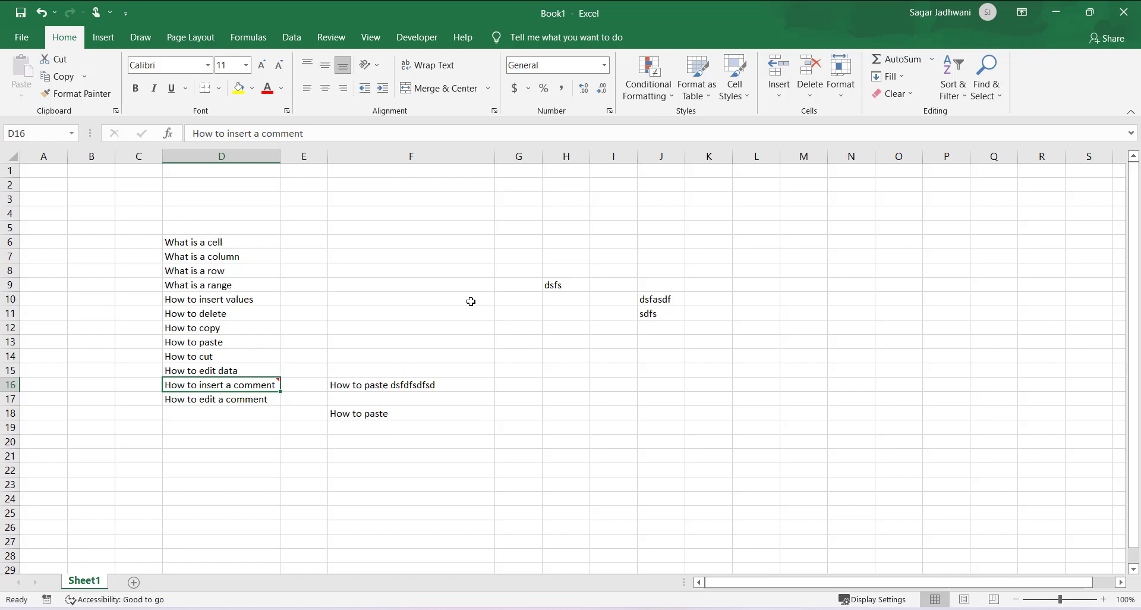
Delete the comment from cell D16.
{"action": "left_click", "coordinate": [257, 385]}
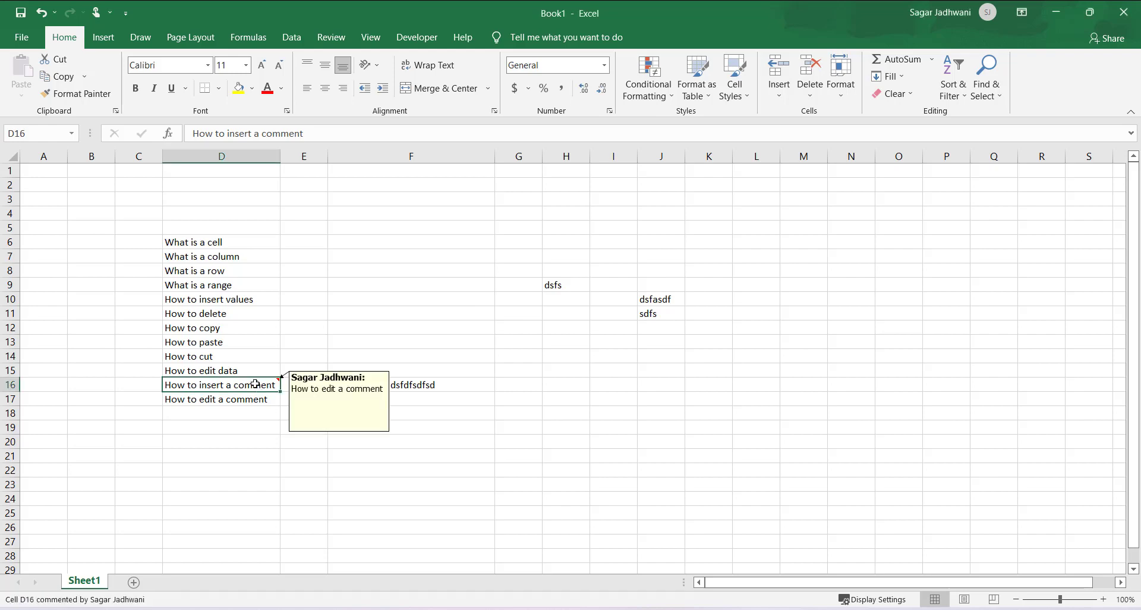
{"action": "right_click", "coordinate": [255, 384]}
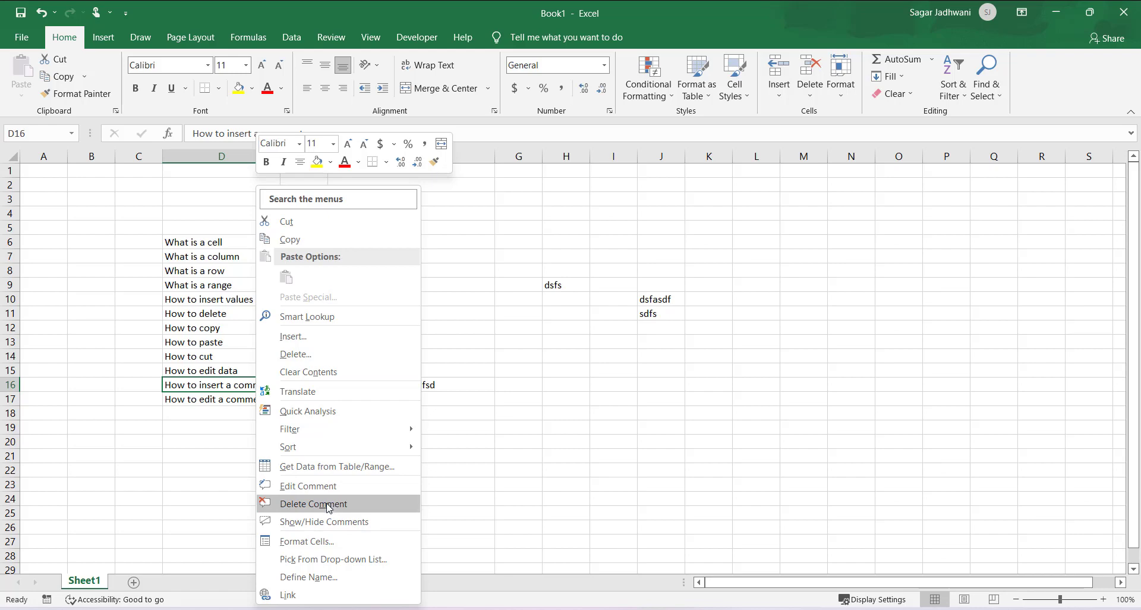
{"action": "left_click", "coordinate": [328, 506]}
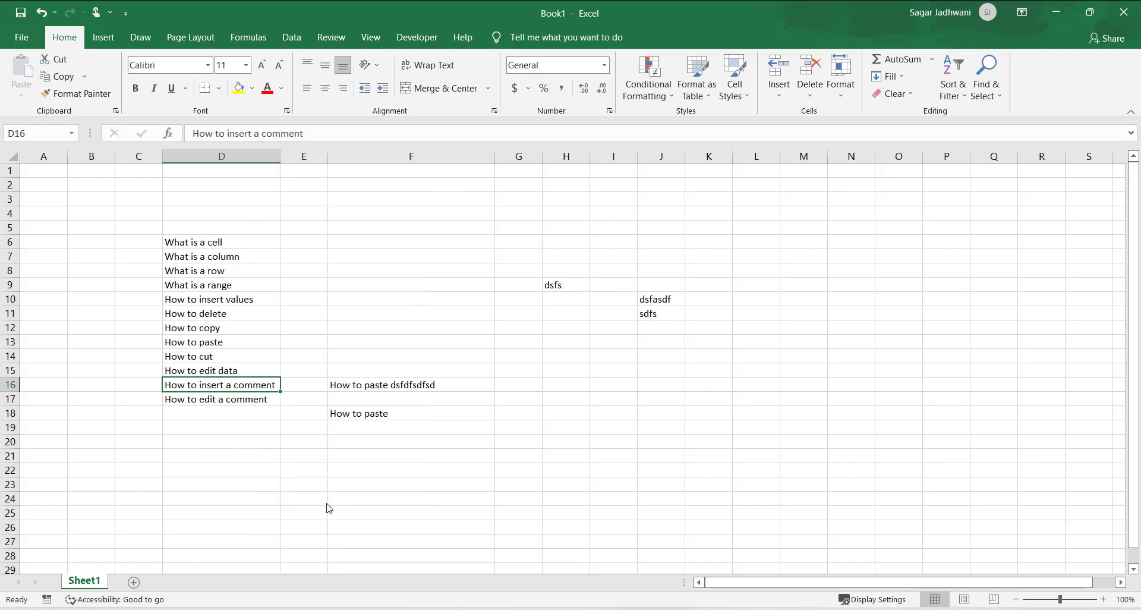
{"action": "left_click", "coordinate": [521, 397]}
{"action": "left_click", "coordinate": [356, 280]}
{"action": "left_click", "coordinate": [395, 312]}
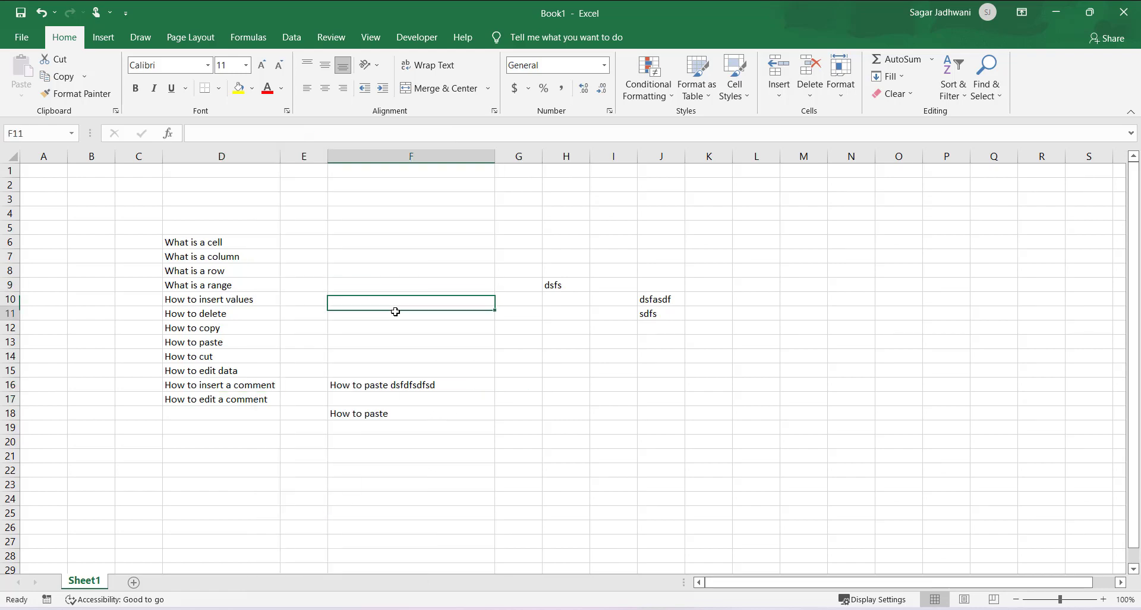